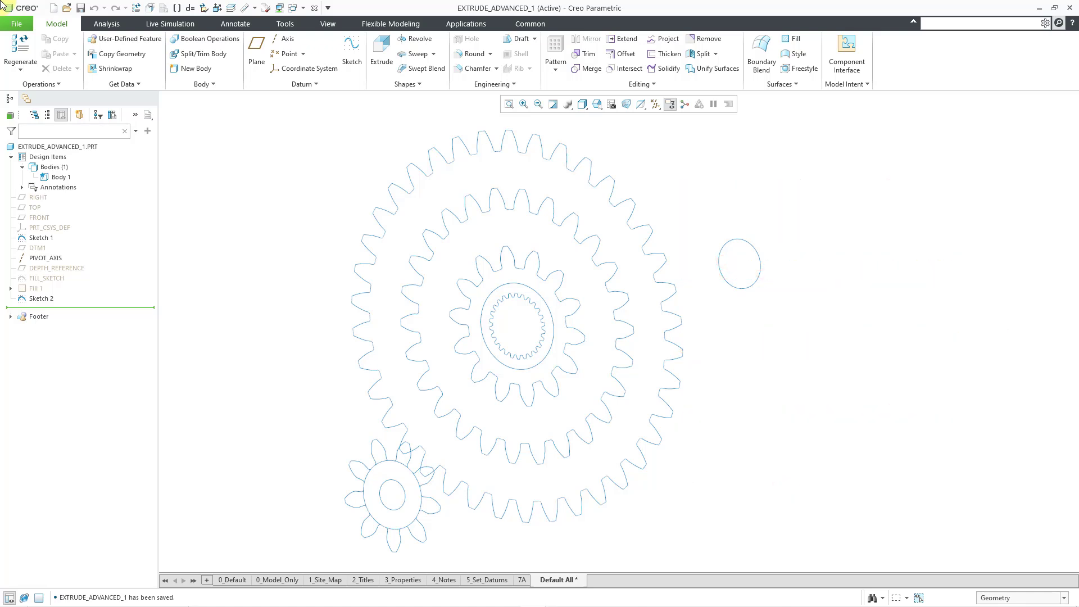
Extrude the standalone circle sketch as a solid 400 deep, with the direction flipped so it runs toward the front of the gear sketch
{"action": "left_click", "coordinate": [755, 247]}
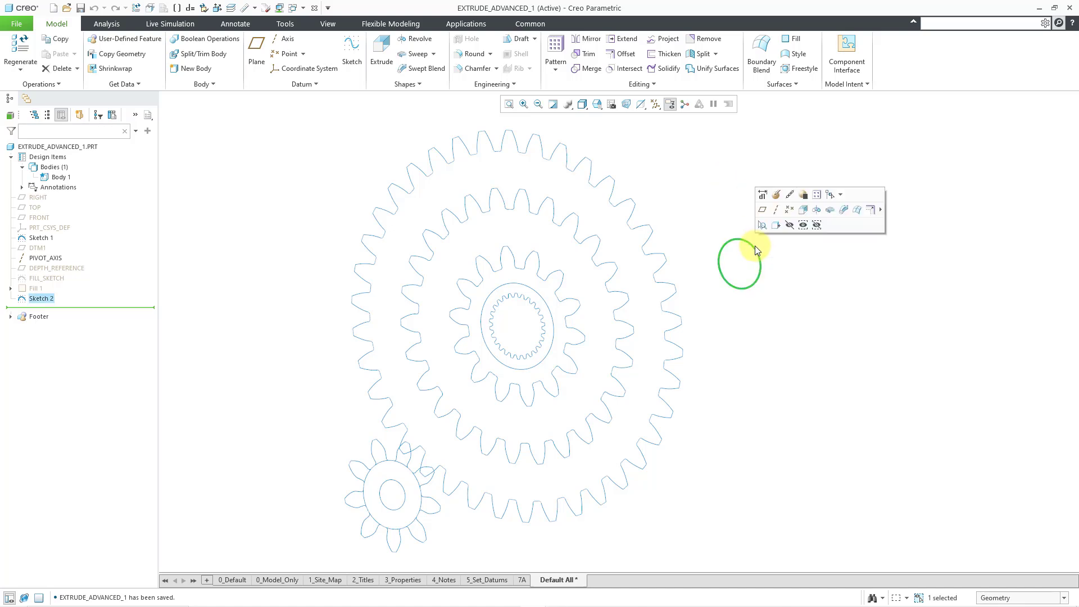
{"action": "left_click", "coordinate": [805, 214]}
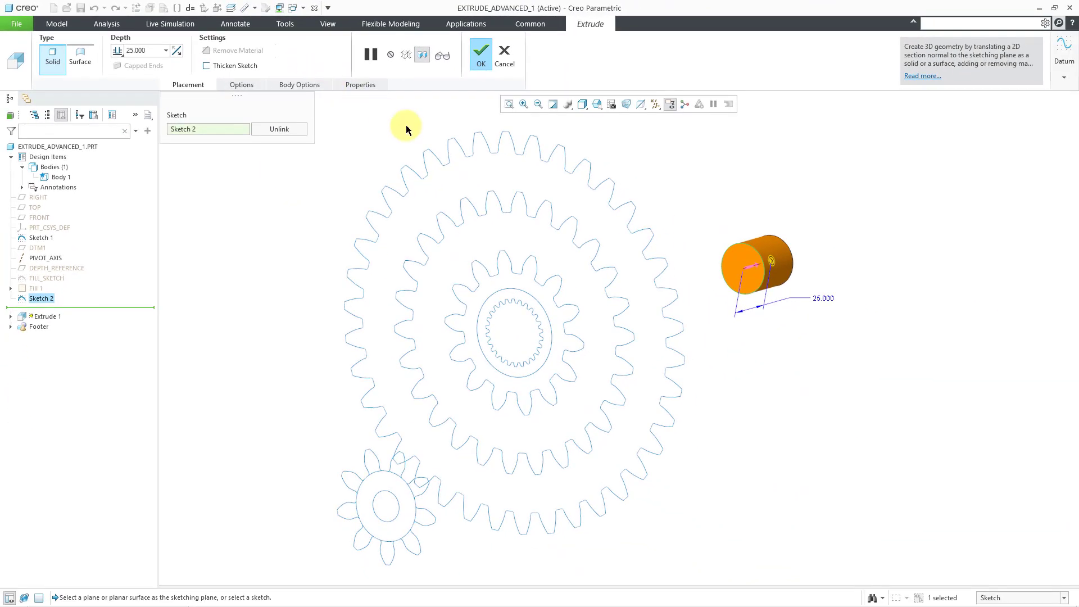
{"action": "double_click", "coordinate": [830, 299]}
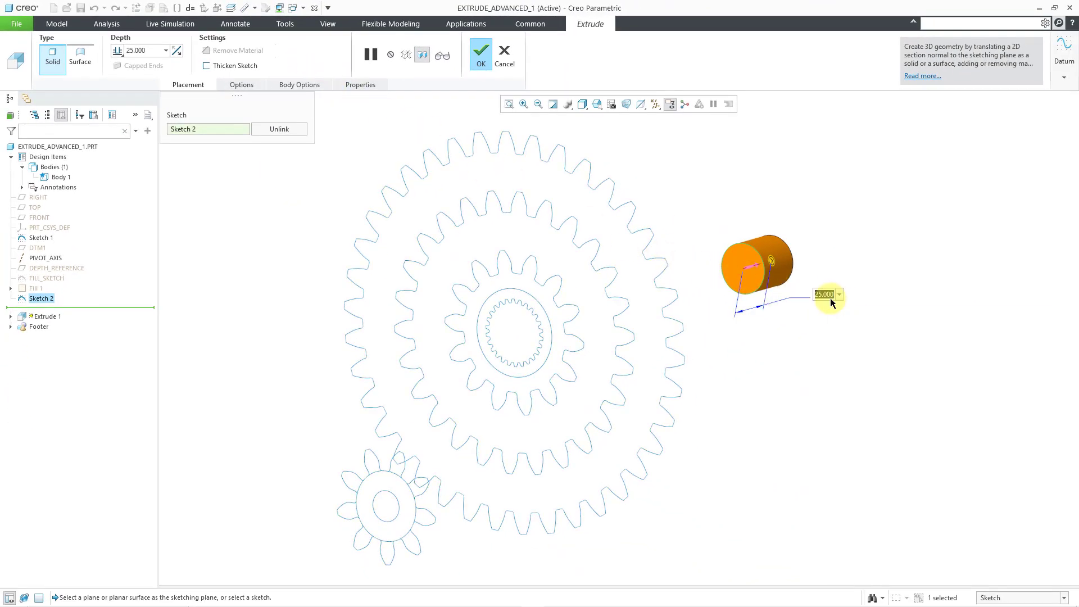
{"action": "type", "text": "400"}
{"action": "key", "text": "Return"}
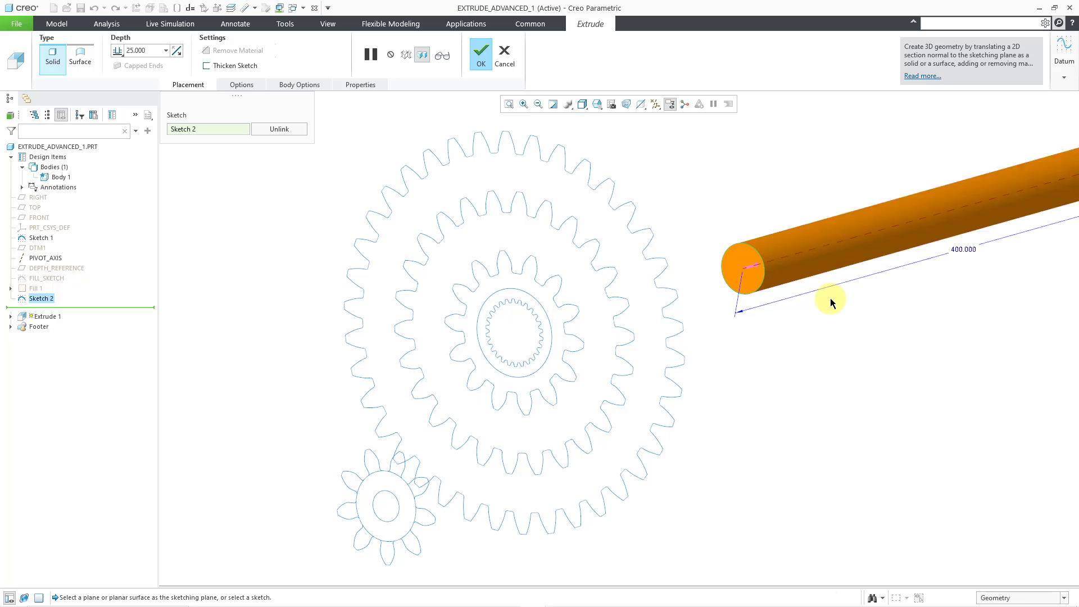
{"action": "left_click", "coordinate": [753, 268]}
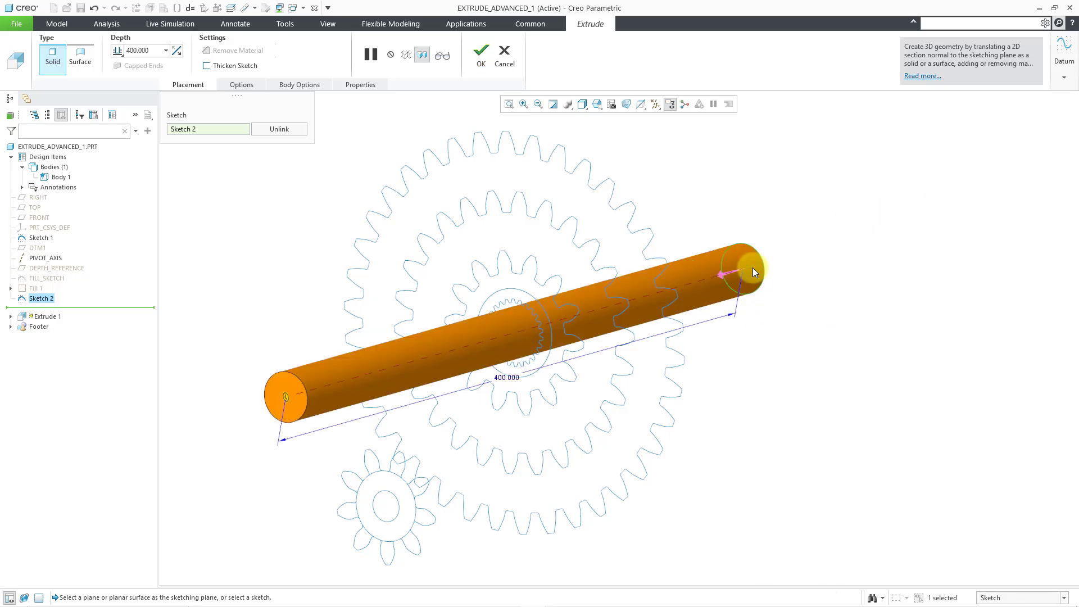
{"action": "middle_click", "coordinate": [787, 238]}
{"action": "middle_click_drag", "start_coordinate": [790, 238], "coordinate": [781, 236]}
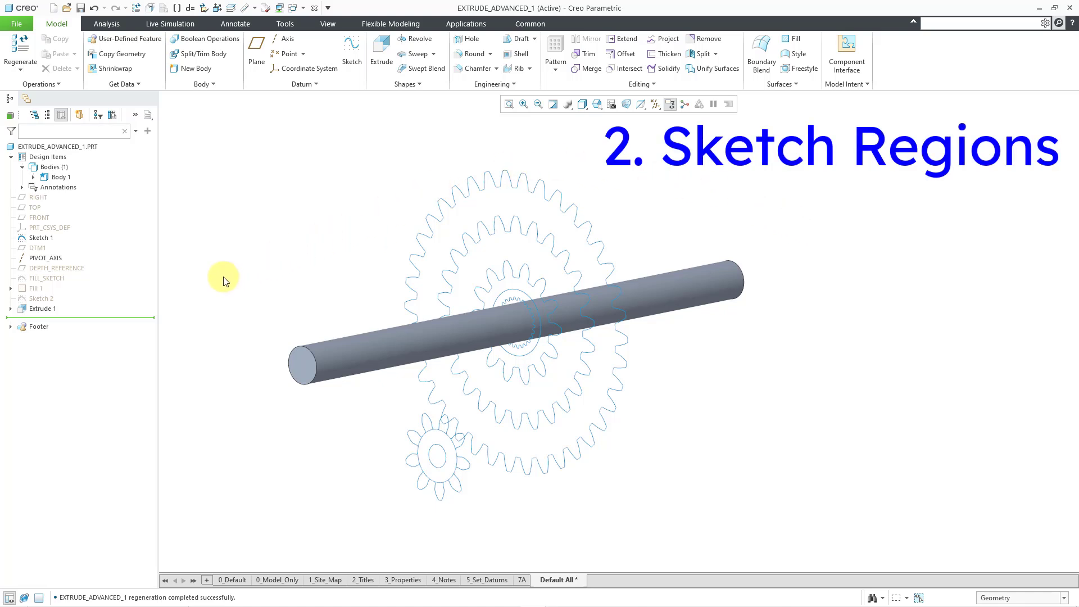
Set the selection filter to Sketch Region for picking areas of the gear sketch
{"action": "left_click", "coordinate": [41, 238]}
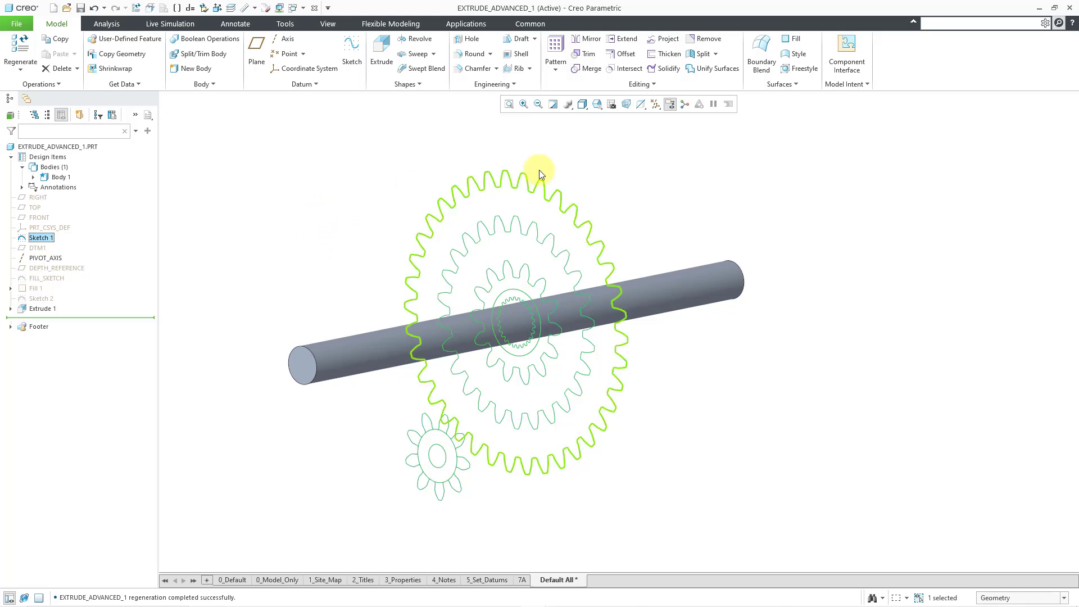
{"action": "left_click", "coordinate": [699, 195]}
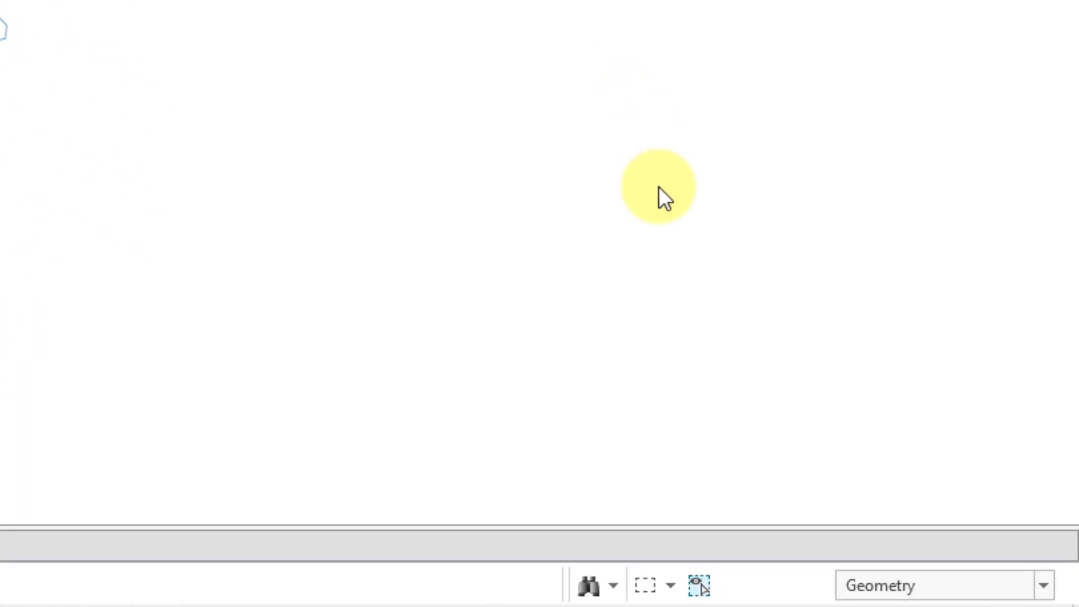
{"action": "left_click", "coordinate": [953, 585]}
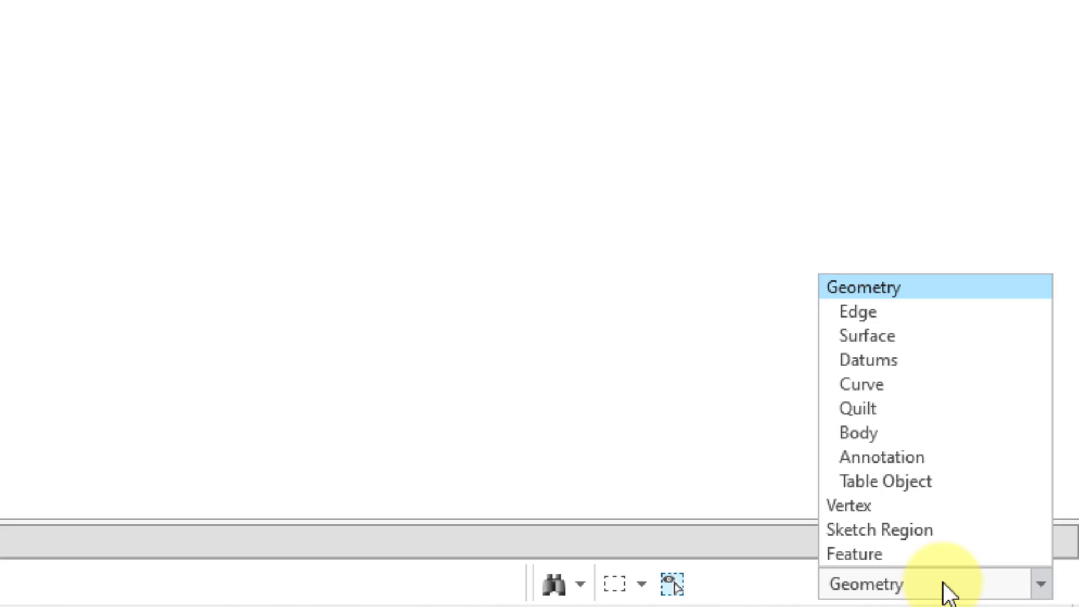
{"action": "left_click", "coordinate": [956, 530]}
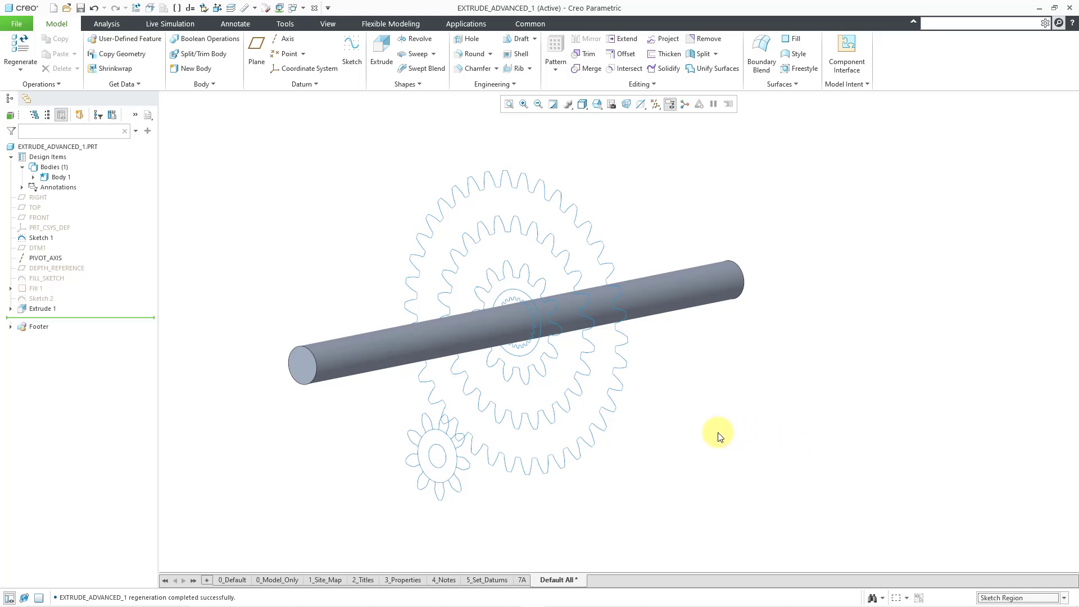
Select the four nested regions of the large gear from its outer teeth inward, leaving the splined bore around the shaft unselected
{"action": "mouse_move", "coordinate": [715, 436]}
{"action": "middle_mouse_down"}
{"action": "mouse_move", "coordinate": [734, 418]}
{"action": "mouse_move", "coordinate": [733, 435]}
{"action": "middle_mouse_up"}
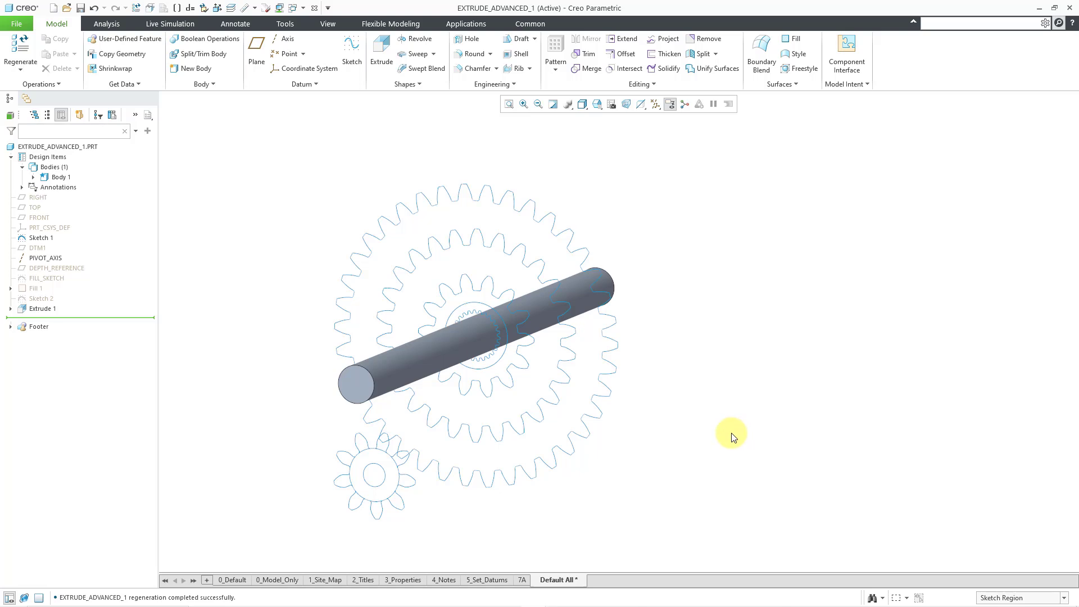
{"action": "left_click", "coordinate": [577, 407]}
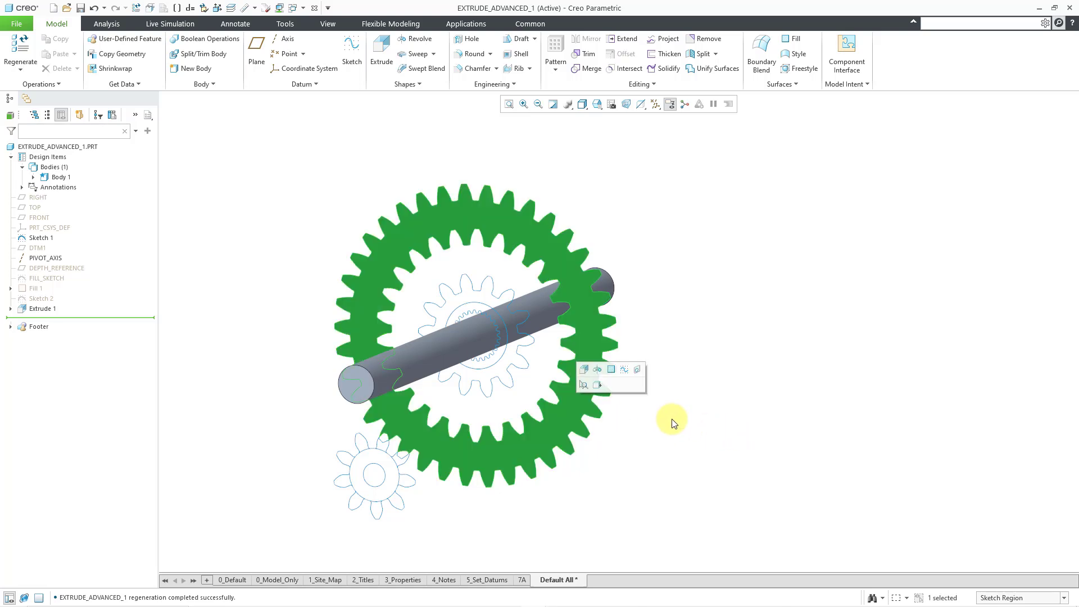
{"action": "left_click", "coordinate": [531, 381], "text": "ctrl"}
{"action": "left_click", "coordinate": [508, 362], "text": "ctrl"}
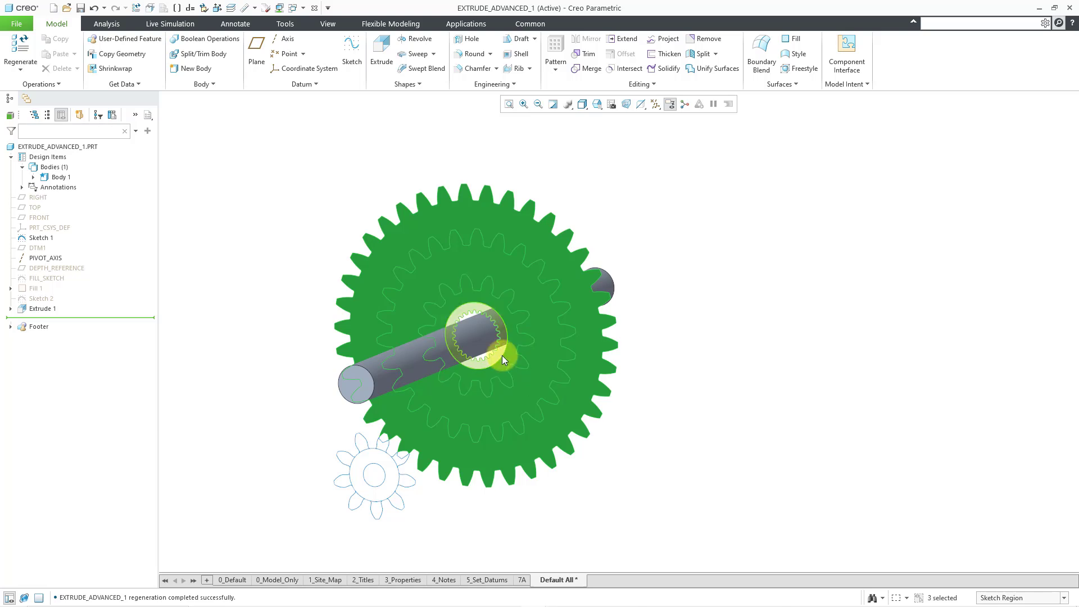
{"action": "left_click", "coordinate": [500, 353], "text": "ctrl"}
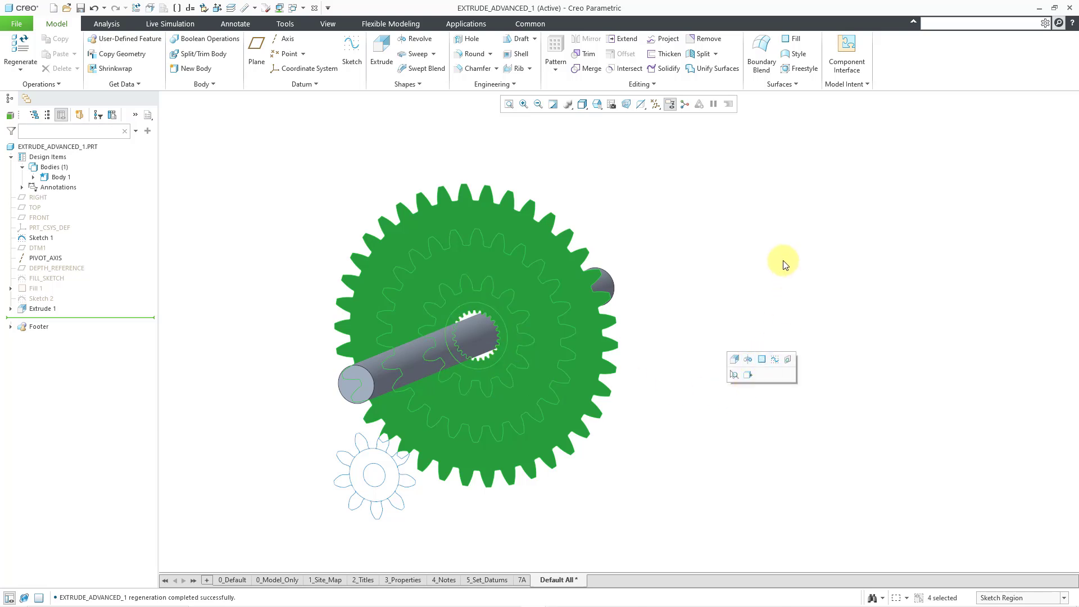
Extrude the selected large gear regions as a solid 20 deep
{"action": "key", "text": "ctrl+d"}
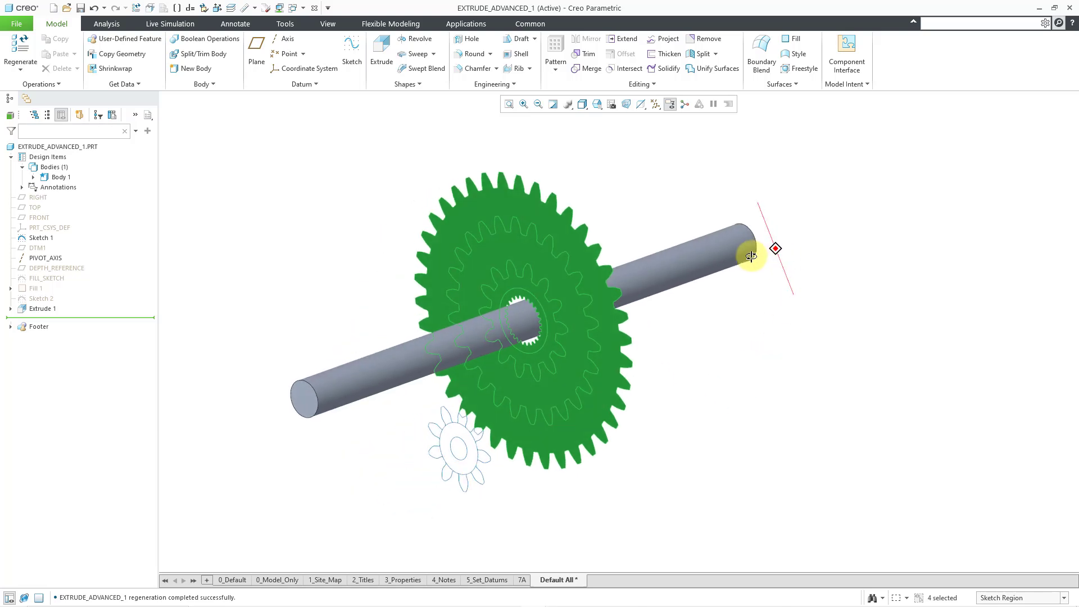
{"action": "right_click", "coordinate": [787, 289]}
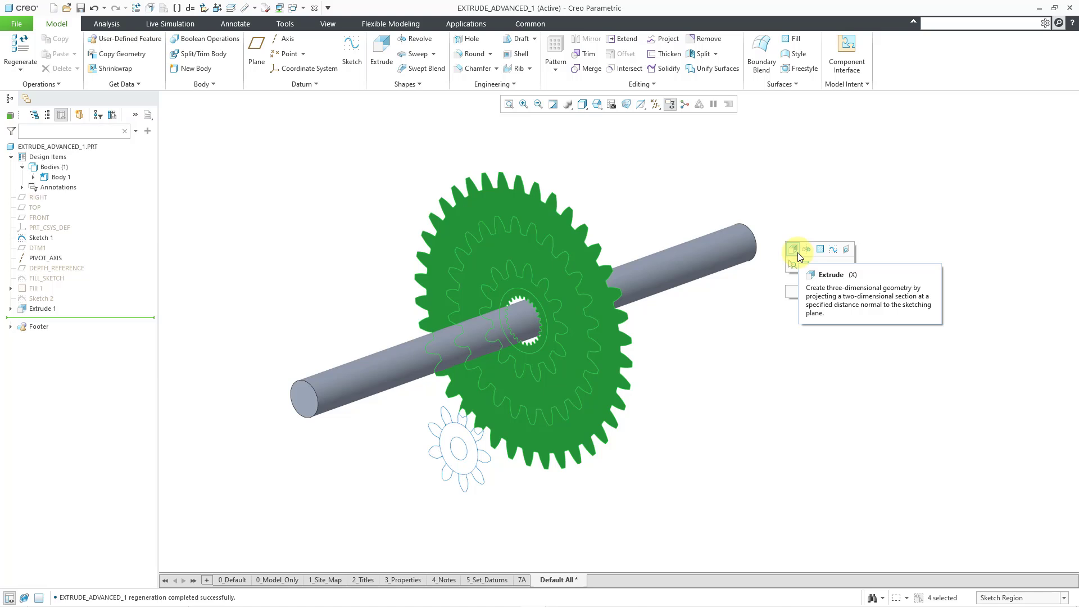
{"action": "left_click", "coordinate": [382, 68]}
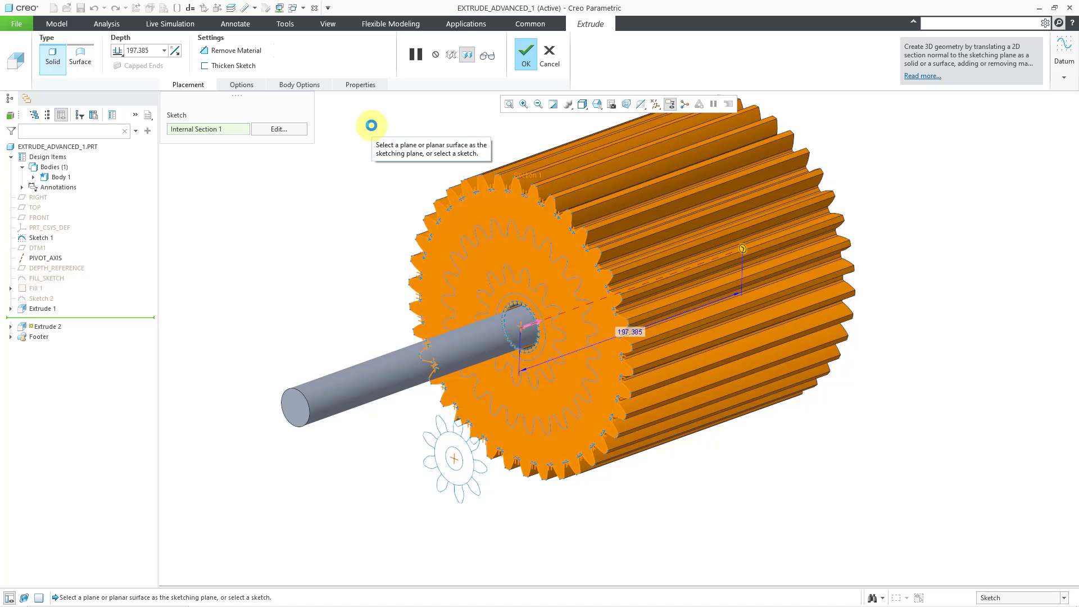
{"action": "double_click", "coordinate": [635, 334]}
{"action": "type", "text": "20"}
{"action": "key", "text": "Return"}
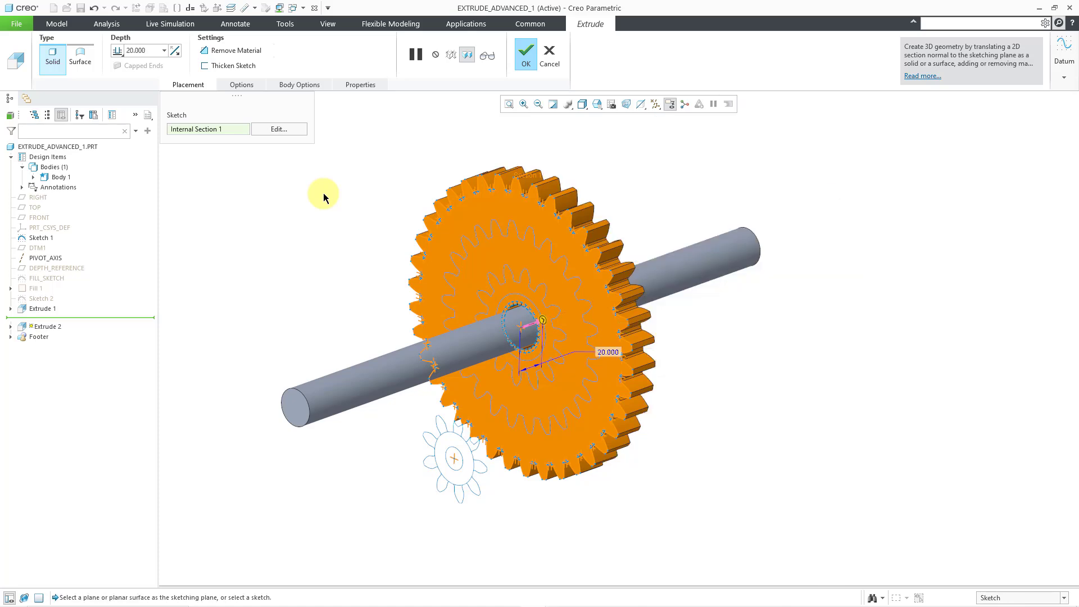
{"action": "left_click", "coordinate": [518, 66]}
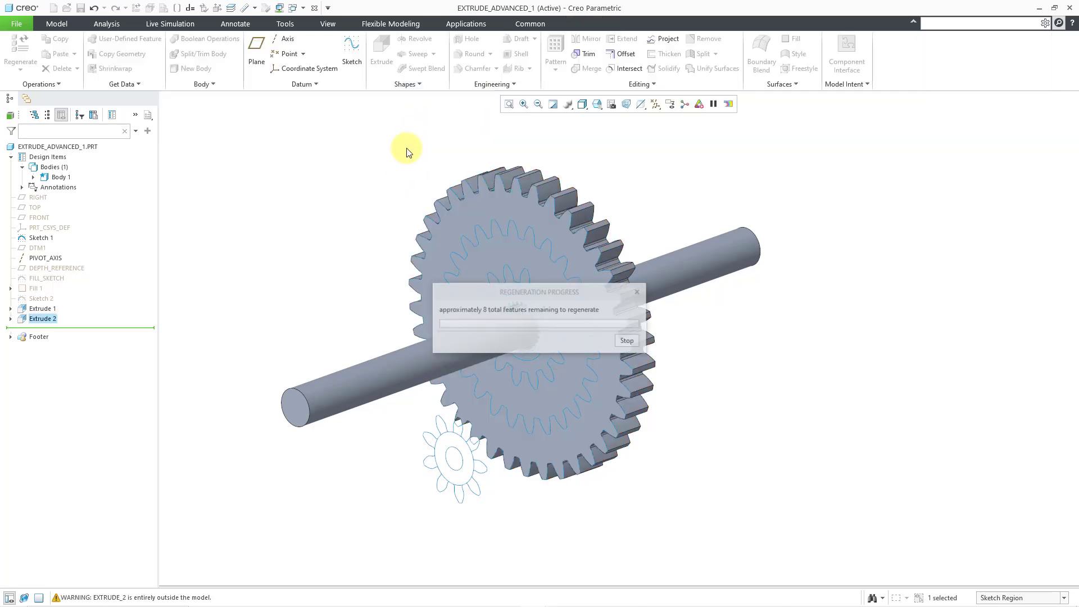
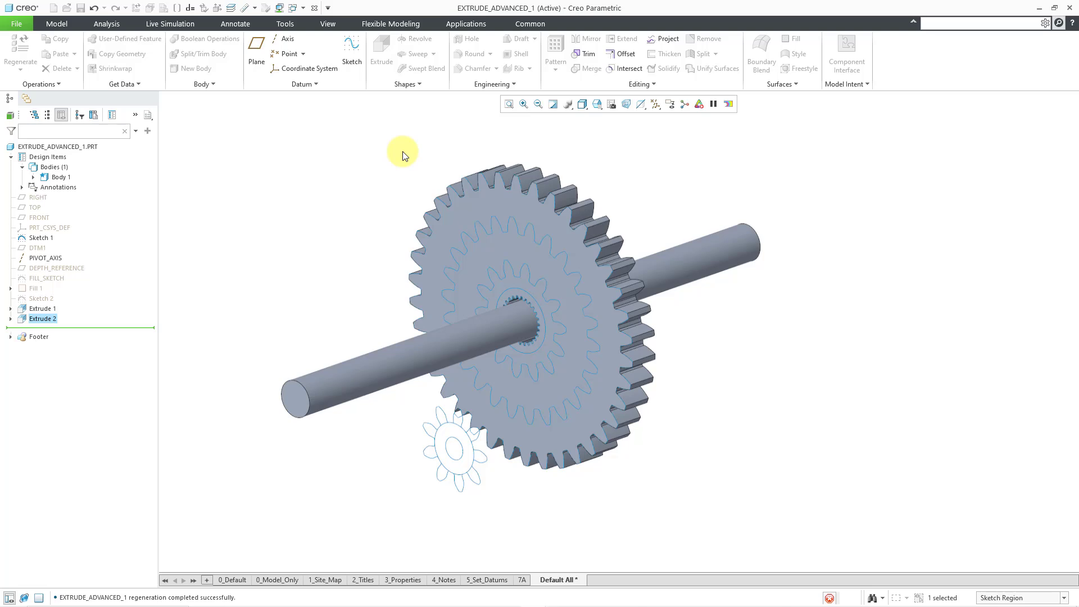
{"action": "left_click", "coordinate": [402, 155]}
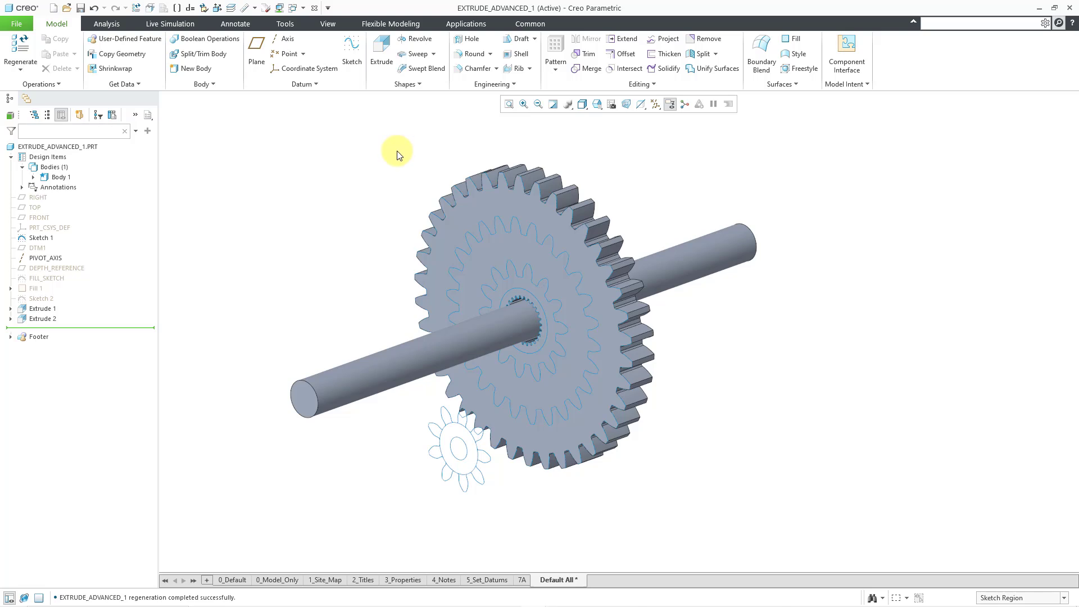
Box-select the small gear's centre circle and lower tooth regions
{"action": "middle_click_drag", "start_coordinate": [508, 234], "coordinate": [551, 223]}
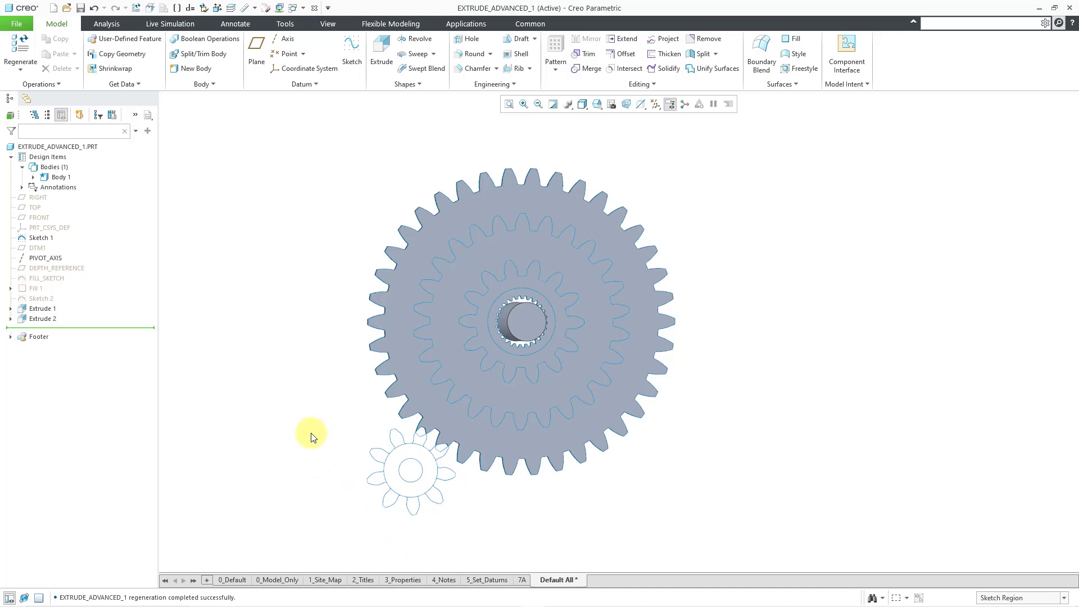
{"action": "left_click_drag", "start_coordinate": [345, 457], "coordinate": [468, 523]}
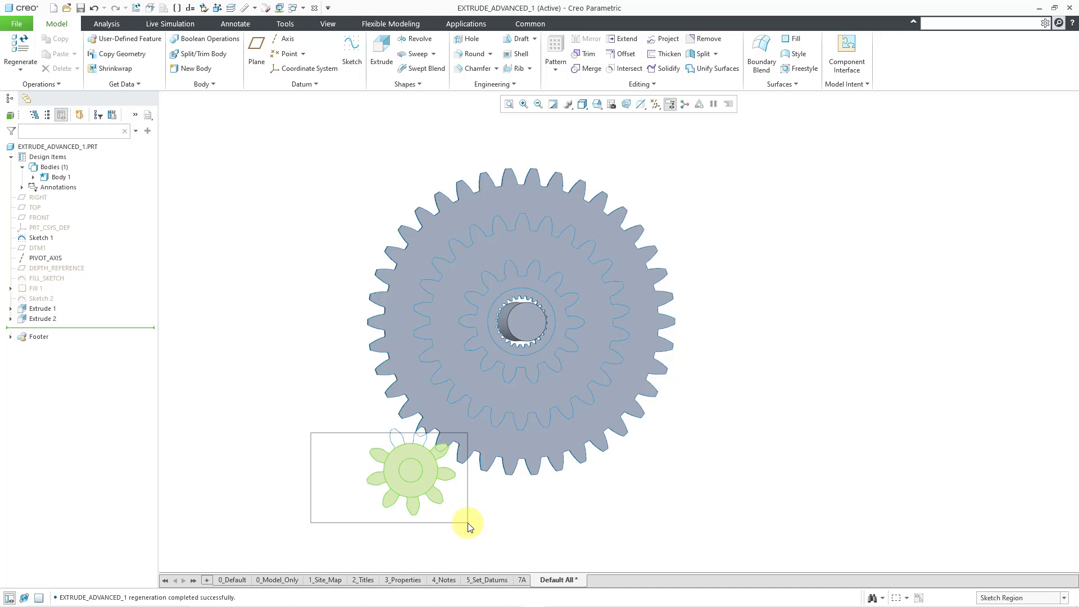
{"action": "left_click_drag", "start_coordinate": [467, 523], "coordinate": [468, 523]}
{"action": "left_click", "coordinate": [494, 528]}
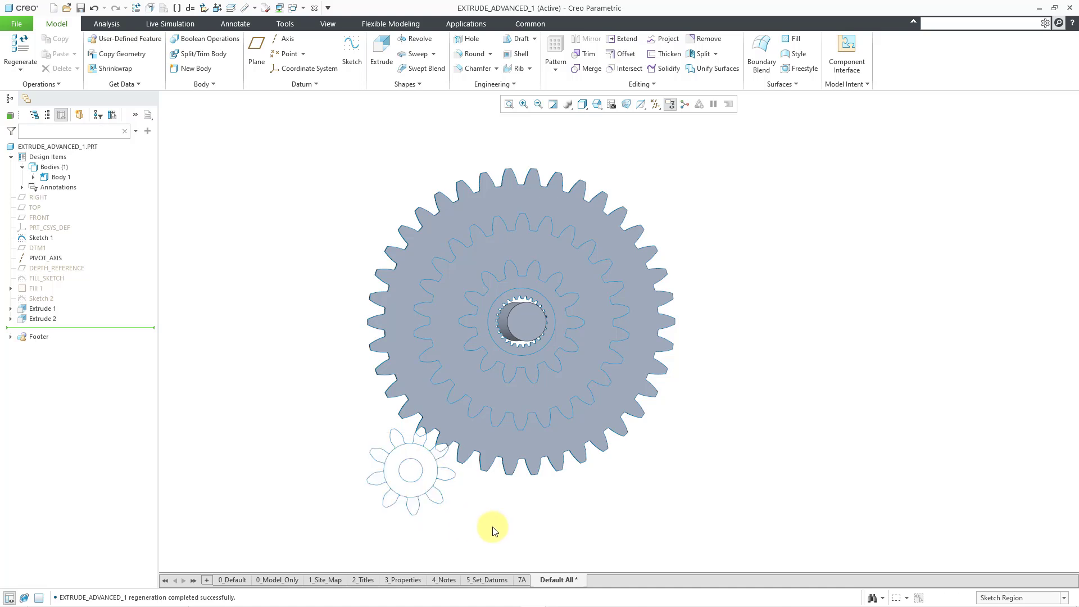
{"action": "left_click_drag", "start_coordinate": [483, 529], "coordinate": [447, 535]}
{"action": "left_click_drag", "start_coordinate": [315, 446], "coordinate": [513, 535]}
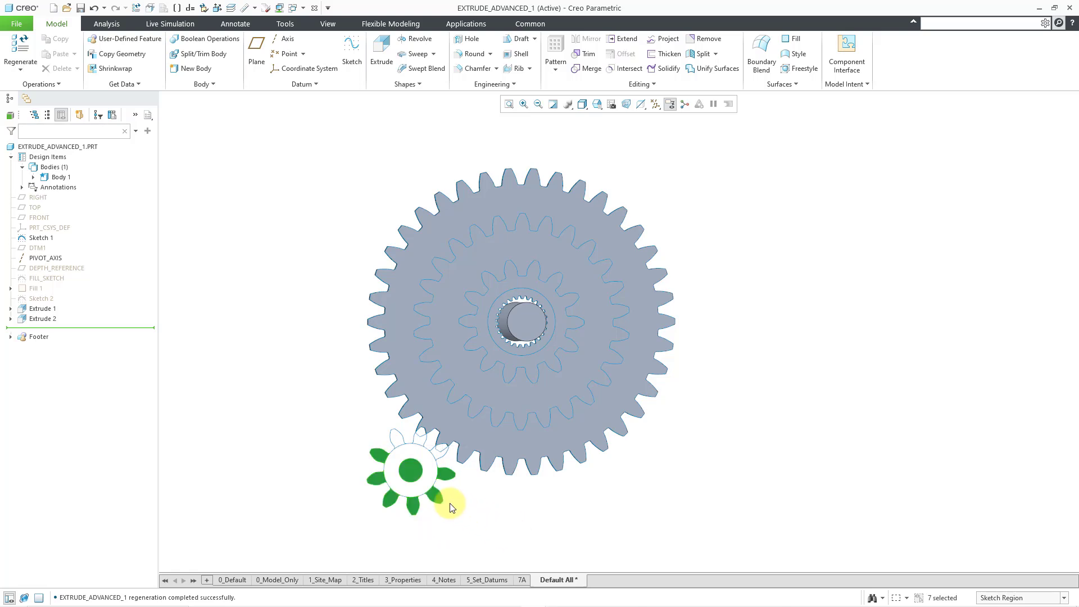
Add the small gear's ring and its remaining upper tooth regions, including the parts overlapping the large gear, to the selection
{"action": "scroll", "coordinate": [413, 489], "scroll_direction": "up", "scroll_amount": 2}
{"action": "scroll", "coordinate": [413, 488], "scroll_direction": "up", "scroll_amount": 1}
{"action": "left_click", "coordinate": [413, 487], "text": "ctrl"}
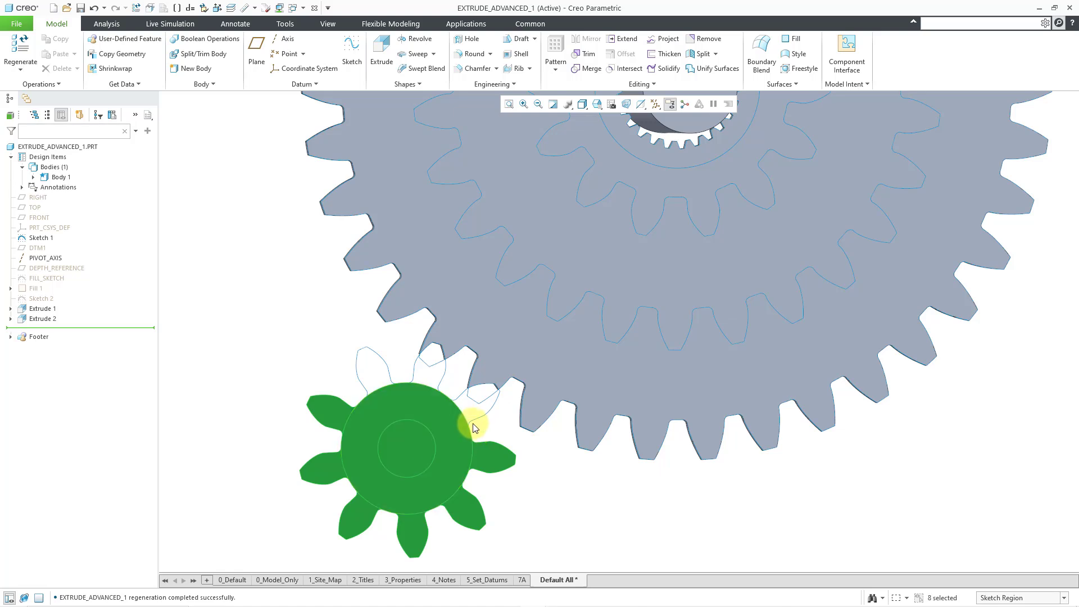
{"action": "left_click", "coordinate": [476, 414], "text": "ctrl"}
{"action": "left_click", "coordinate": [476, 394], "text": "ctrl"}
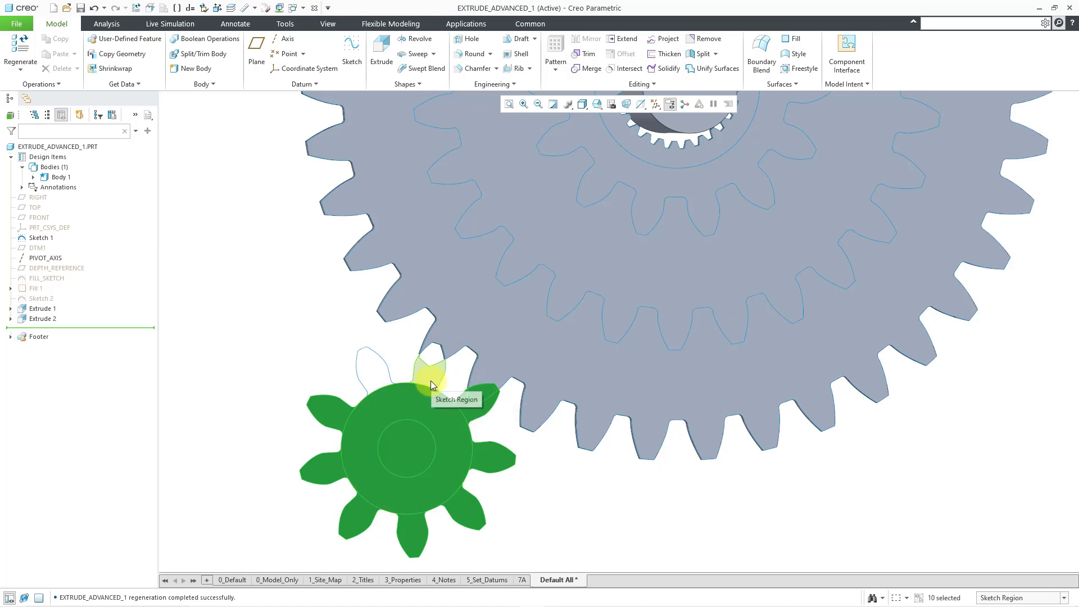
{"action": "left_click", "coordinate": [430, 380], "text": "ctrl"}
{"action": "left_click", "coordinate": [430, 361], "text": "ctrl"}
{"action": "left_click", "coordinate": [377, 373], "text": "ctrl"}
Start an extrusion of the selected small gear regions and set it to create a new body
{"action": "scroll", "coordinate": [444, 391], "scroll_direction": "down", "scroll_amount": 5}
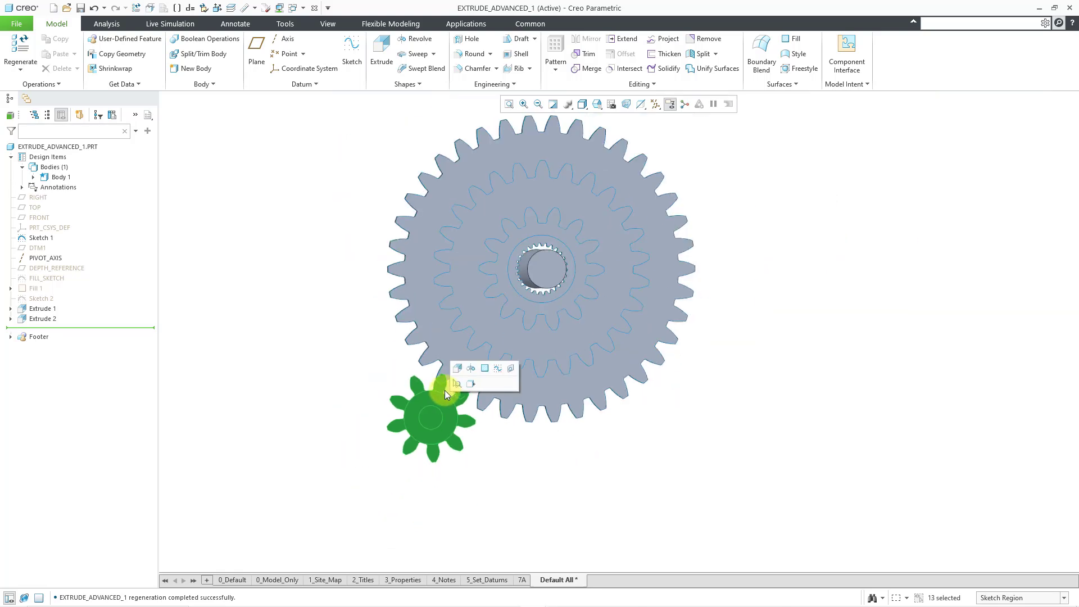
{"action": "key", "text": "ctrl+d"}
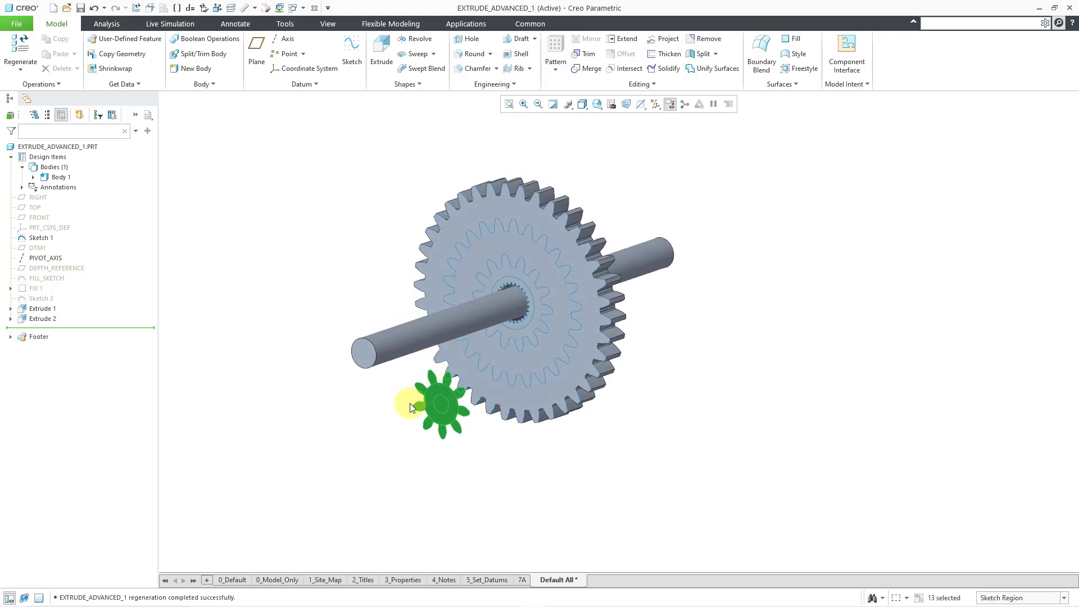
{"action": "right_click", "coordinate": [368, 406]}
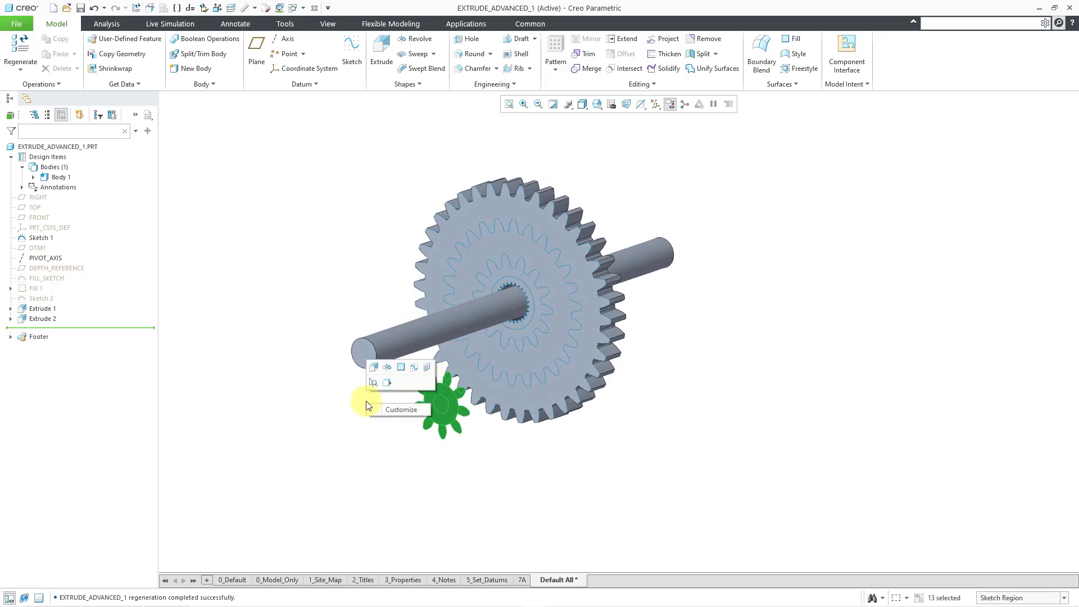
{"action": "left_click", "coordinate": [374, 368]}
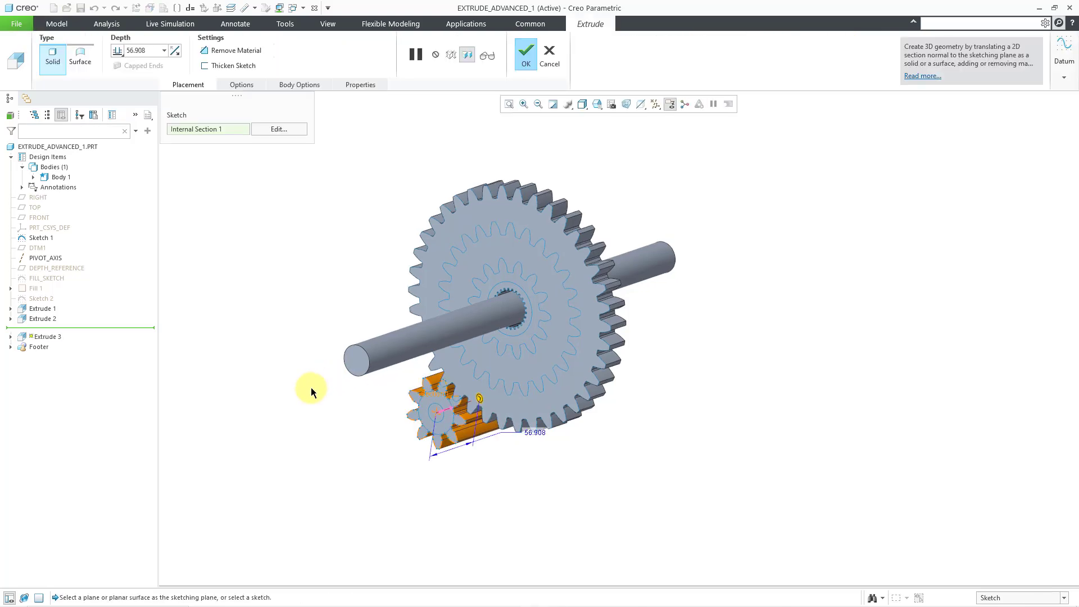
{"action": "left_click", "coordinate": [308, 84]}
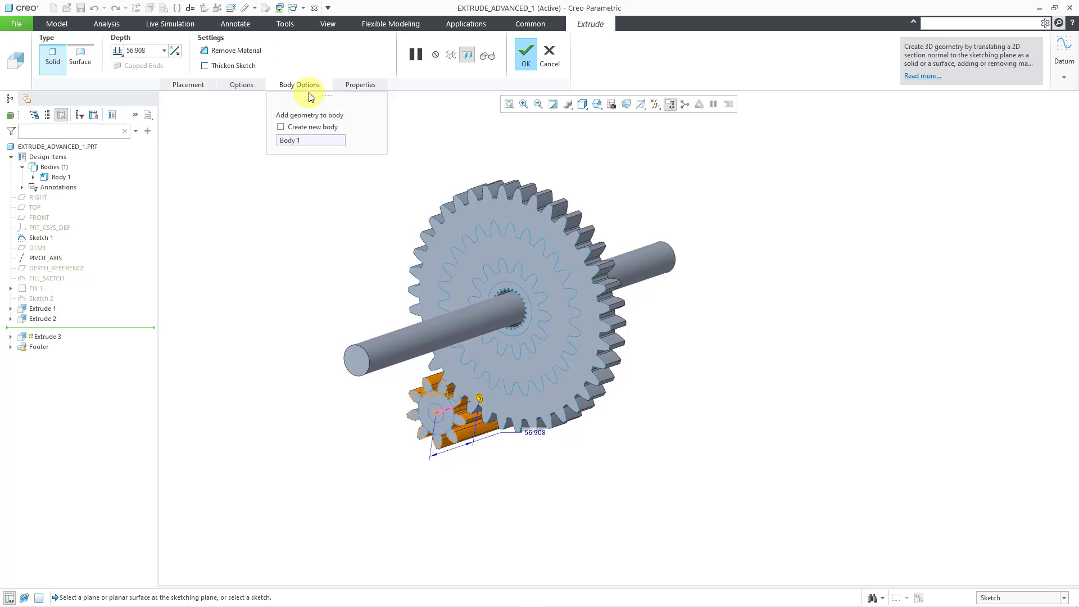
{"action": "left_click", "coordinate": [284, 128]}
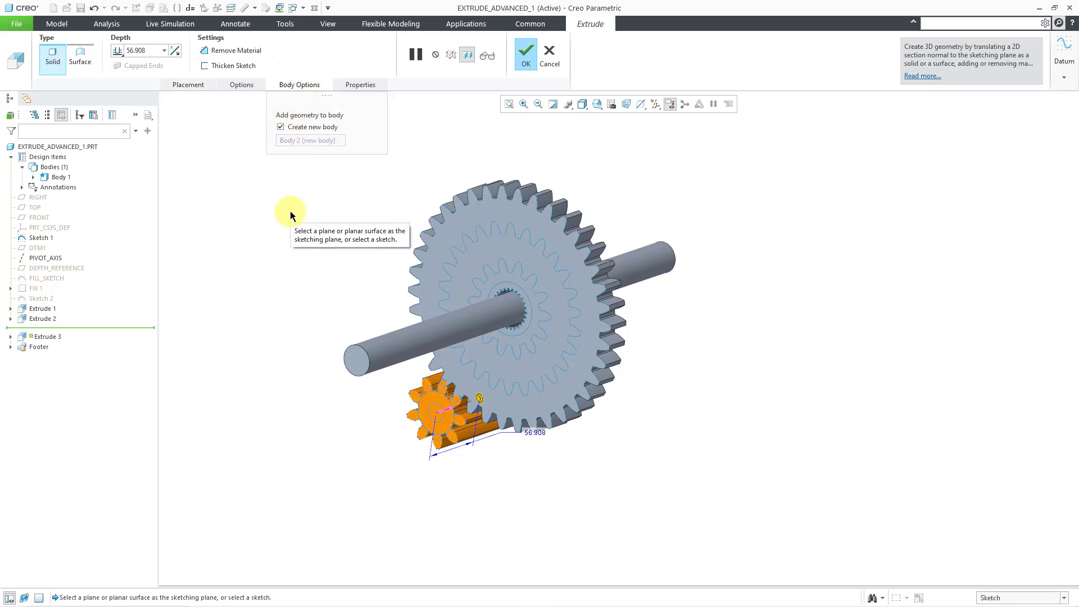
Set the small gear's extrusion depth to 60 and complete the feature as a new body
{"action": "middle_click_drag", "start_coordinate": [654, 447], "coordinate": [610, 437]}
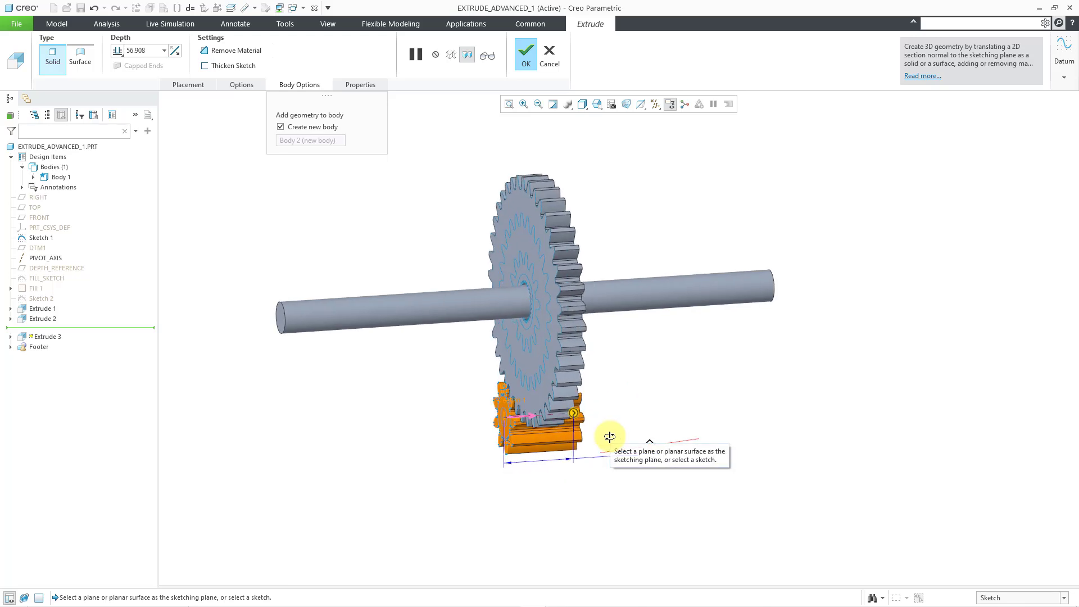
{"action": "double_click", "coordinate": [653, 455]}
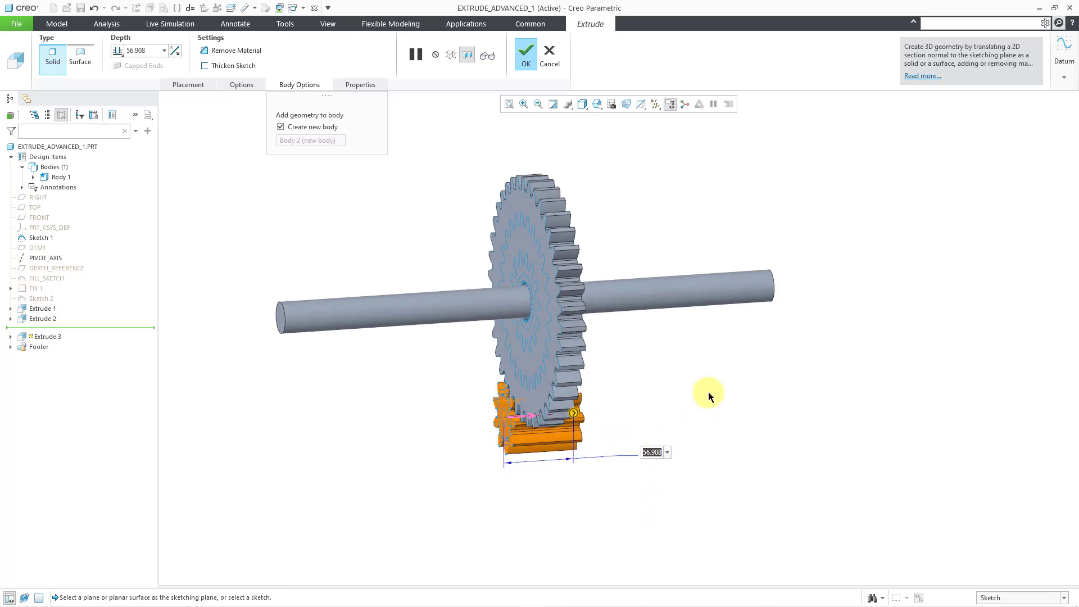
{"action": "type", "text": "60"}
{"action": "key", "text": "Return"}
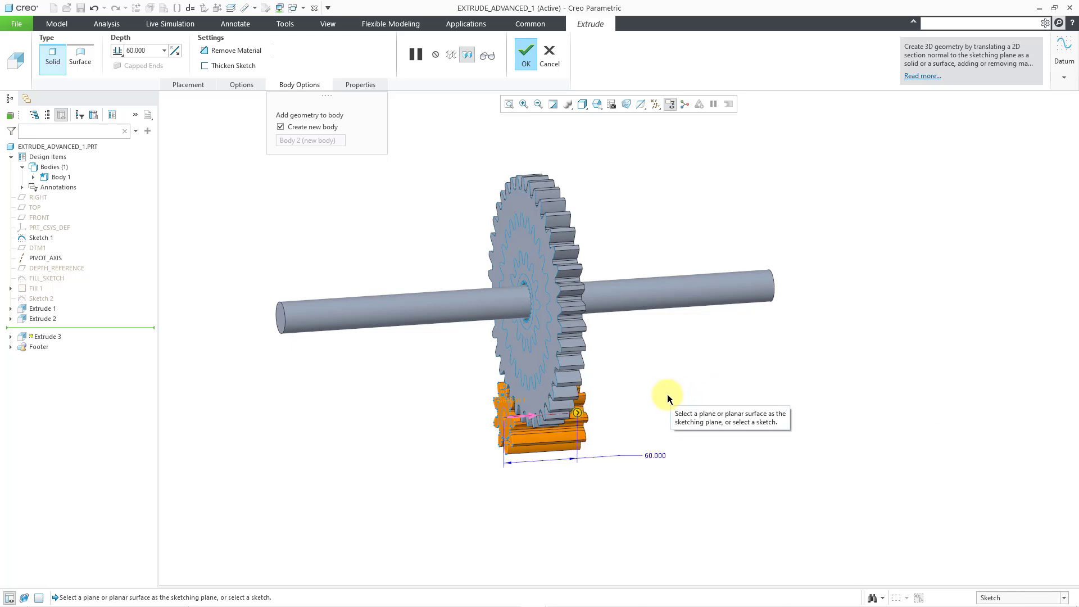
{"action": "left_click", "coordinate": [524, 56]}
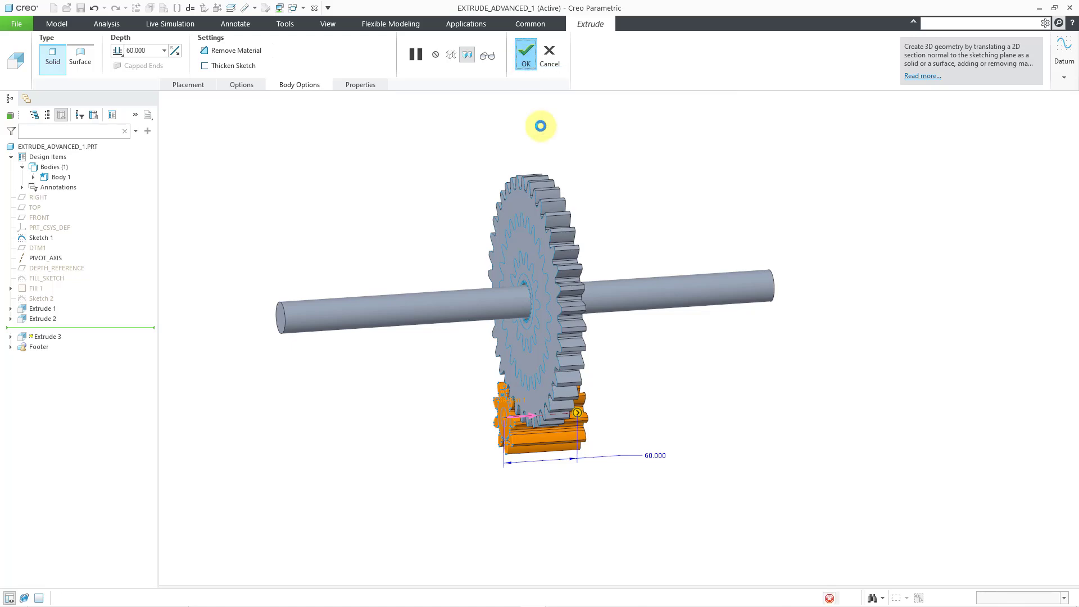
{"action": "left_click", "coordinate": [659, 236]}
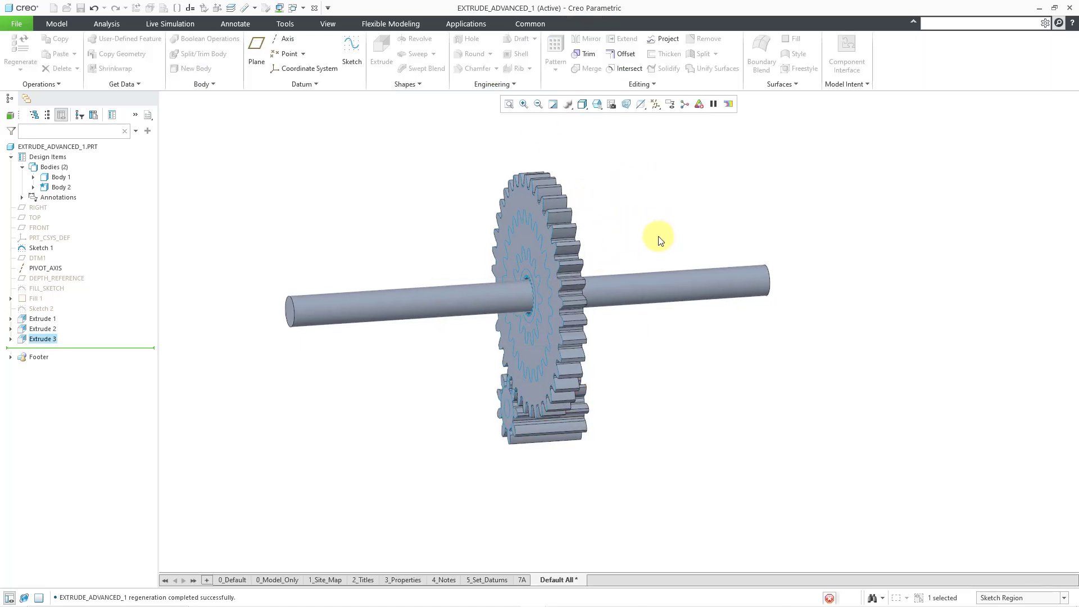
{"action": "middle_click_drag", "start_coordinate": [649, 242], "coordinate": [590, 228]}
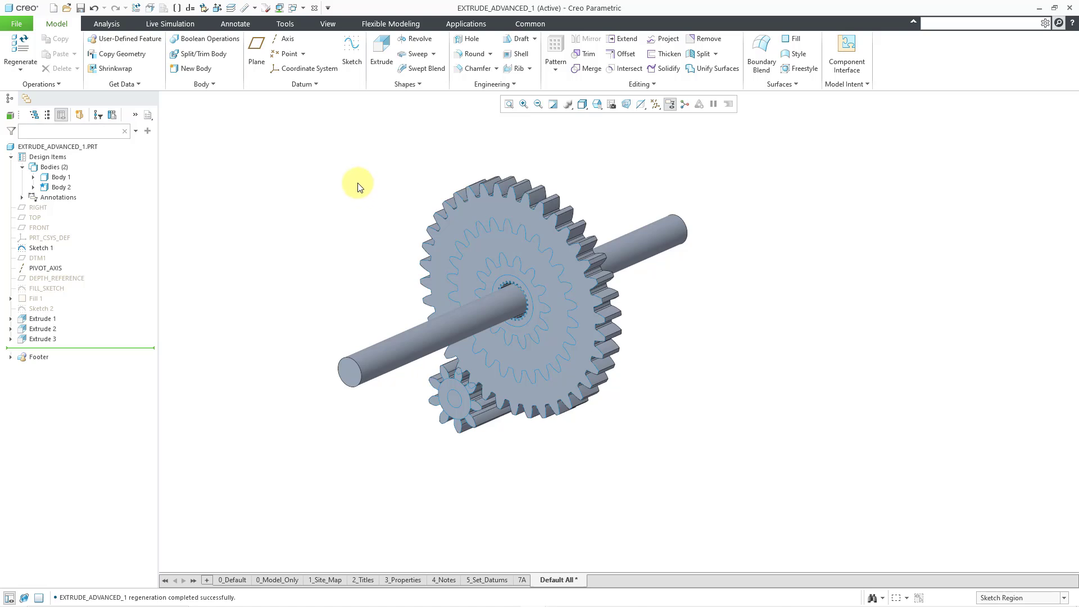
Examine the shortcut options of a new extrusion as solid, surface and surface with Remove Material, and cancel it
{"action": "left_click", "coordinate": [381, 54]}
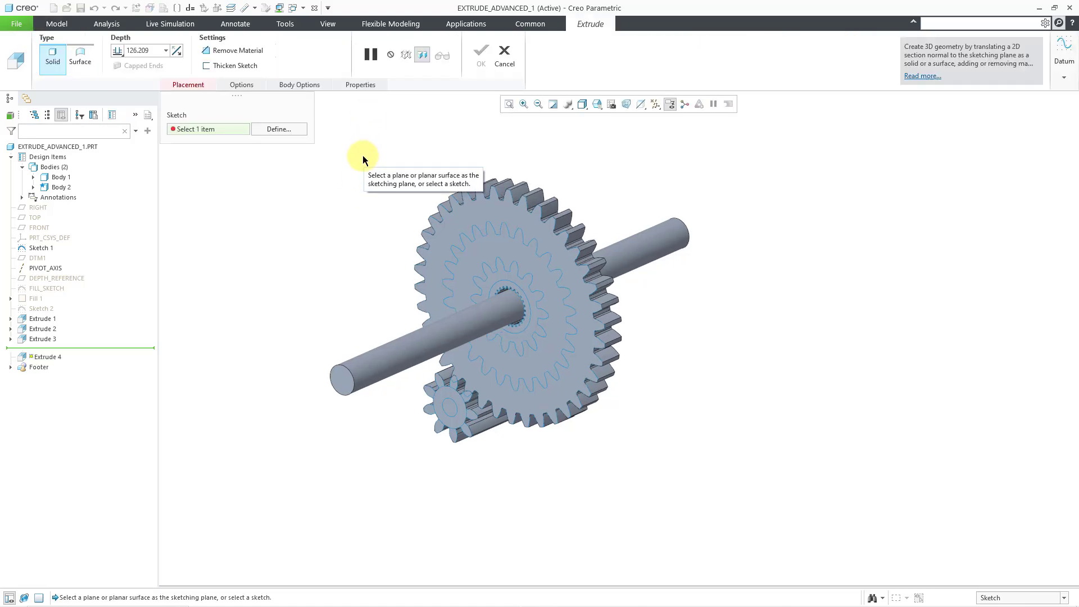
{"action": "right_click", "coordinate": [270, 312]}
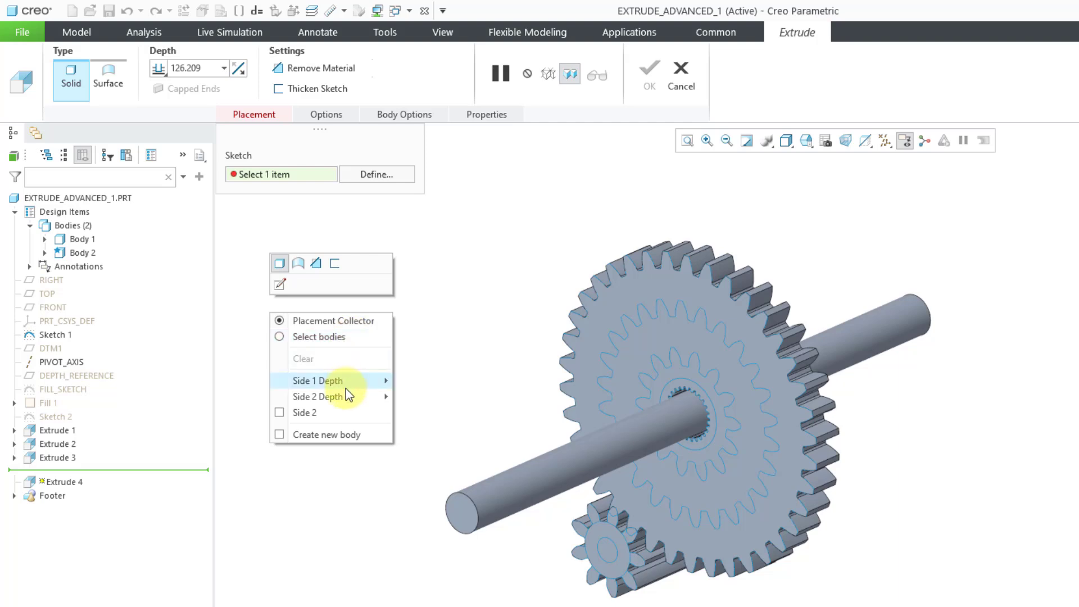
{"action": "mouse_move", "coordinate": [345, 398]}
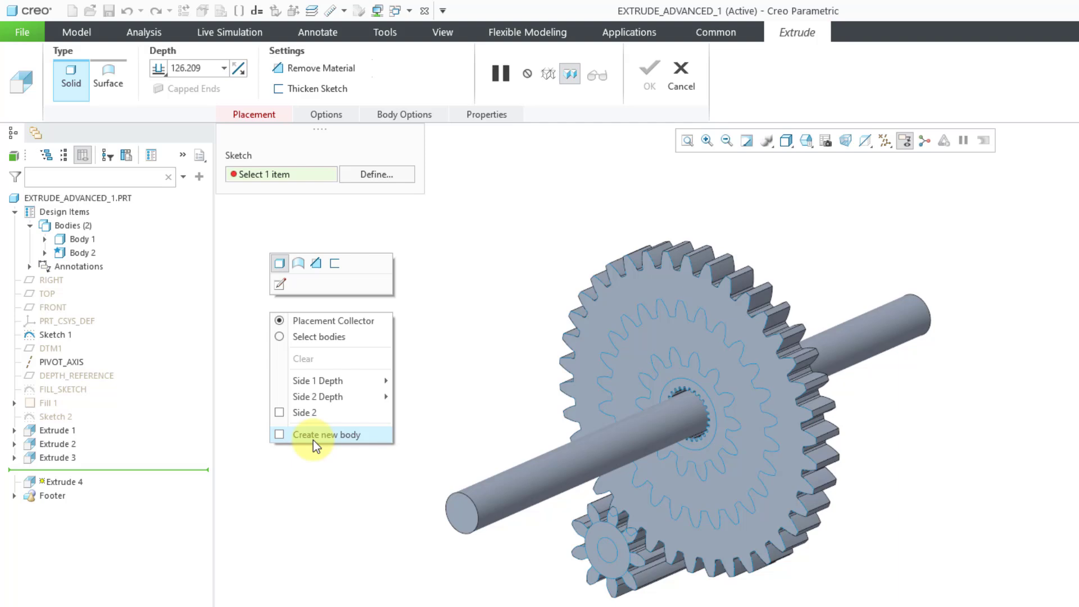
{"action": "left_click", "coordinate": [298, 265]}
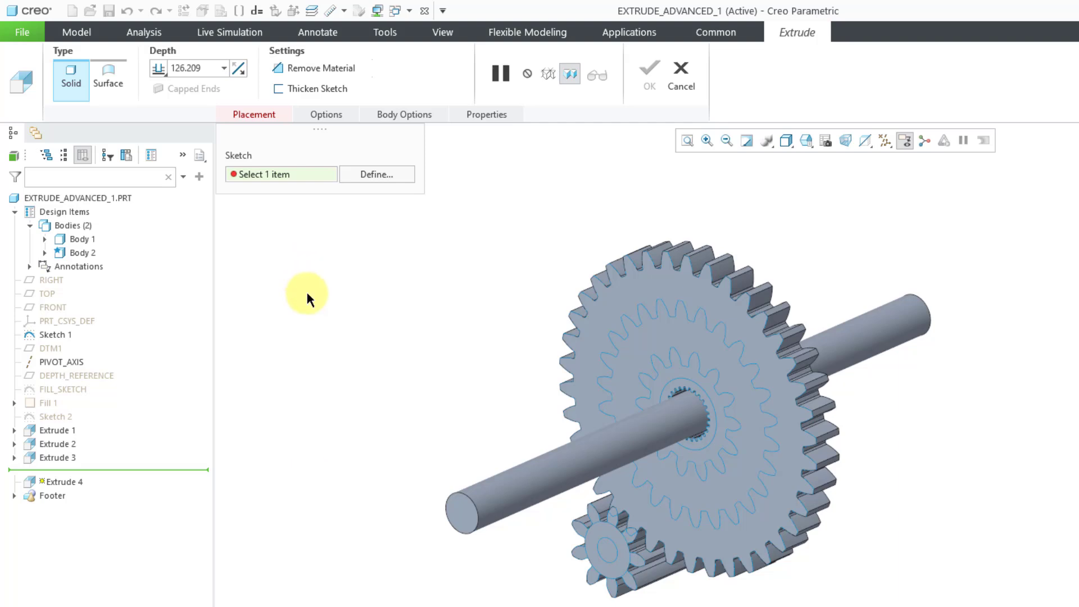
{"action": "right_click", "coordinate": [313, 319]}
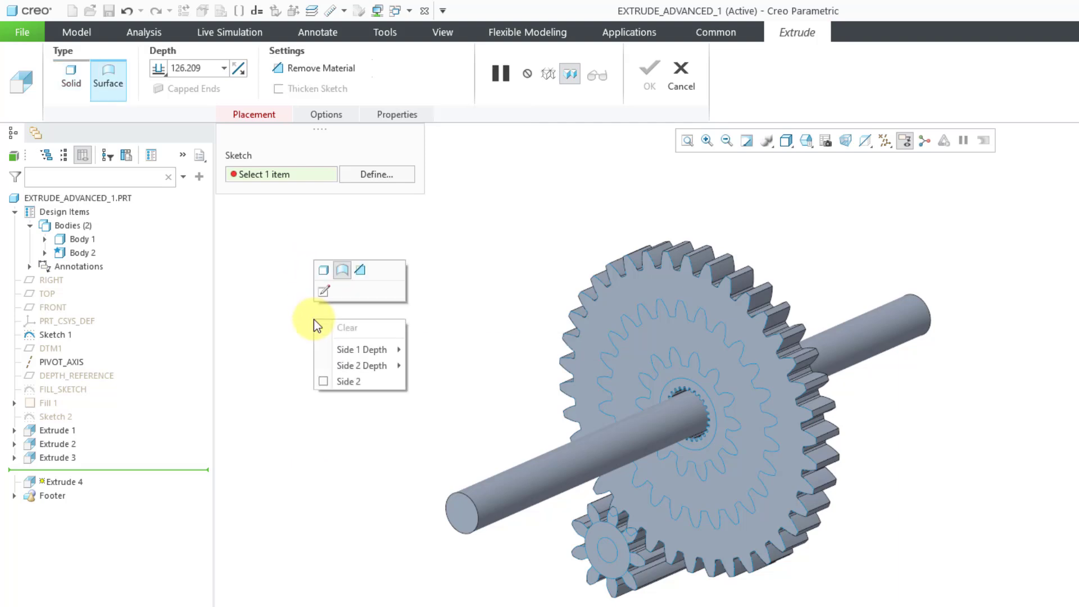
{"action": "left_click", "coordinate": [360, 270]}
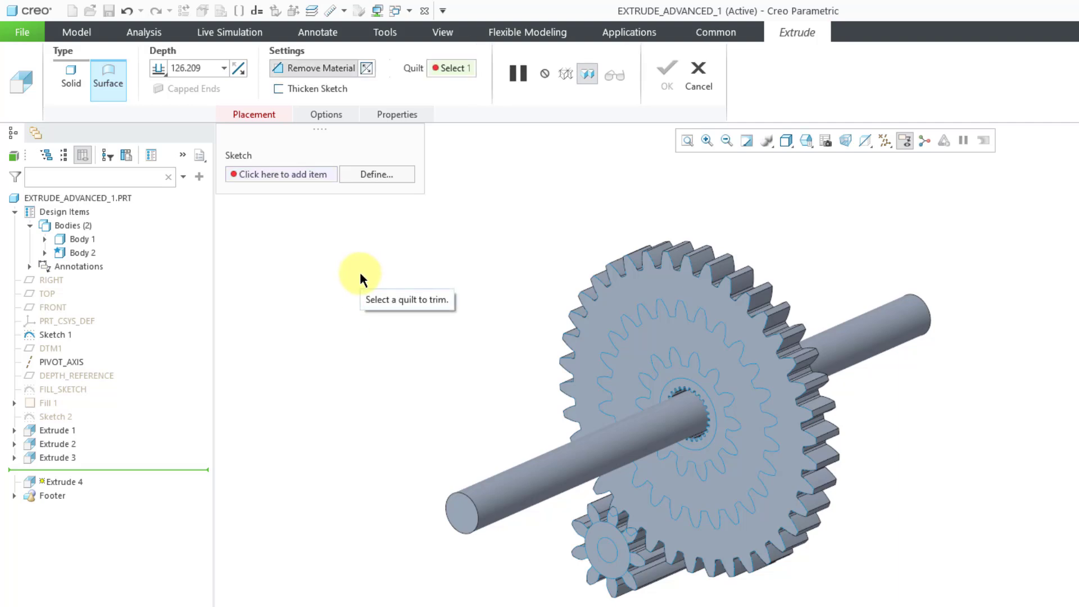
{"action": "right_click", "coordinate": [287, 251]}
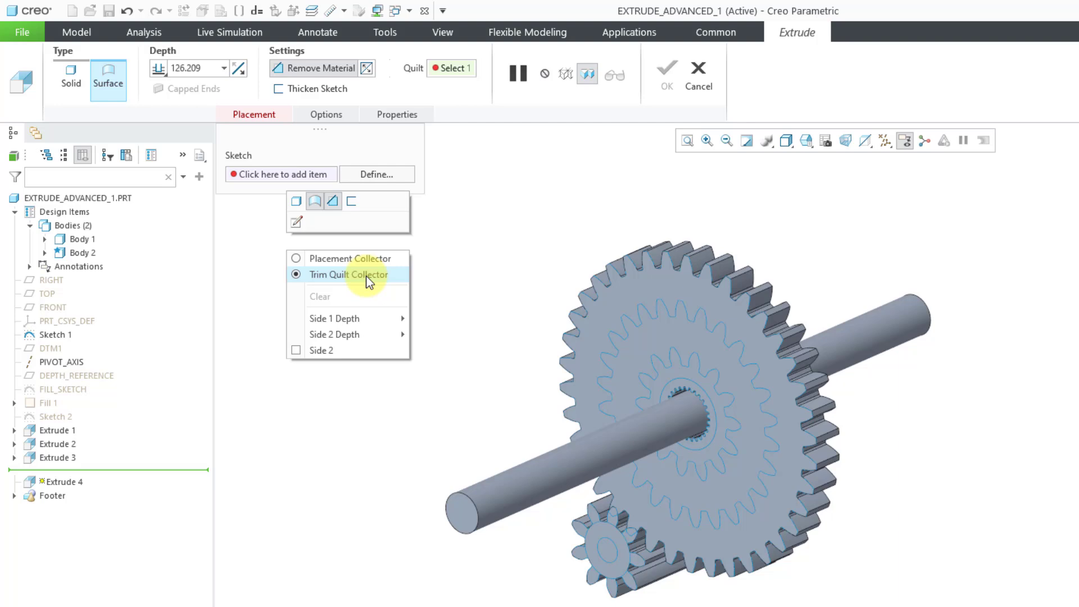
{"action": "left_click", "coordinate": [700, 86]}
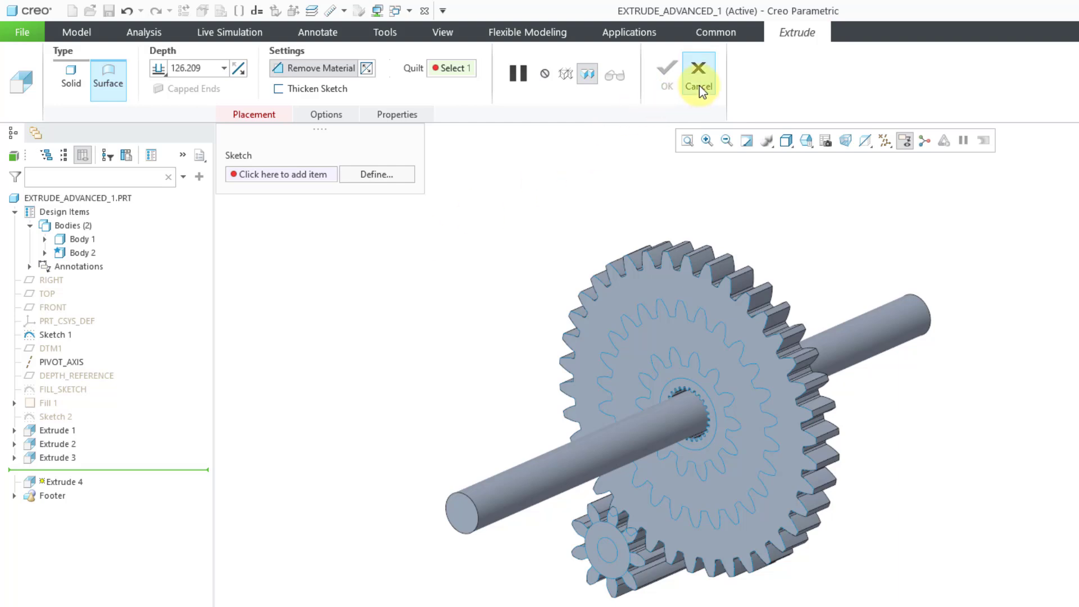
{"action": "left_click", "coordinate": [729, 447]}
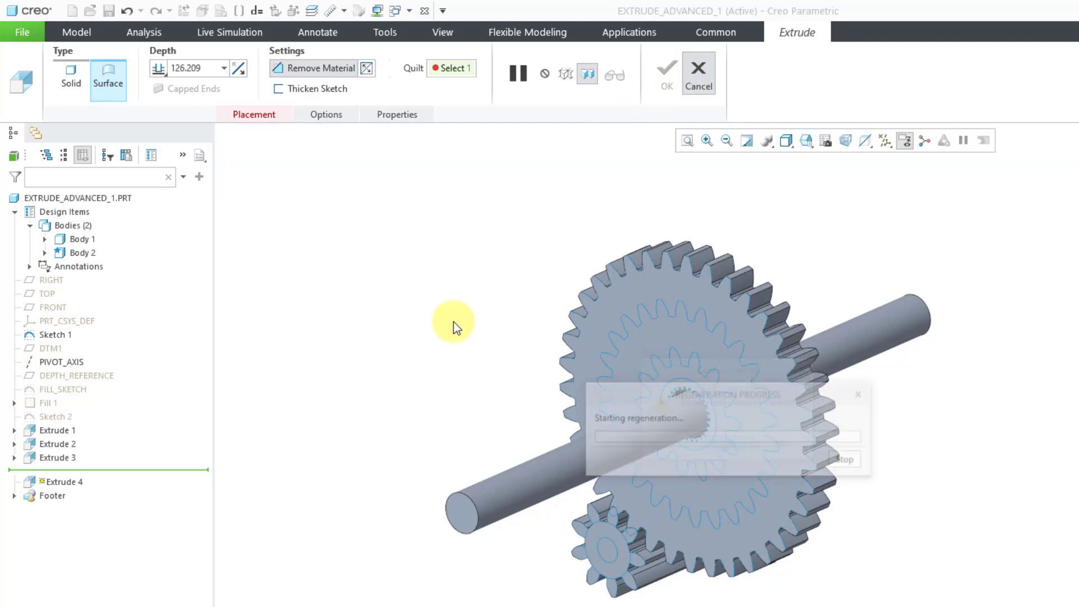
Examine the Extrude feature's intersection options in the ASM0001 assembly, cancel the feature and return to the EXTRUDE_ADVANCED_1 part
{"action": "left_click", "coordinate": [395, 11]}
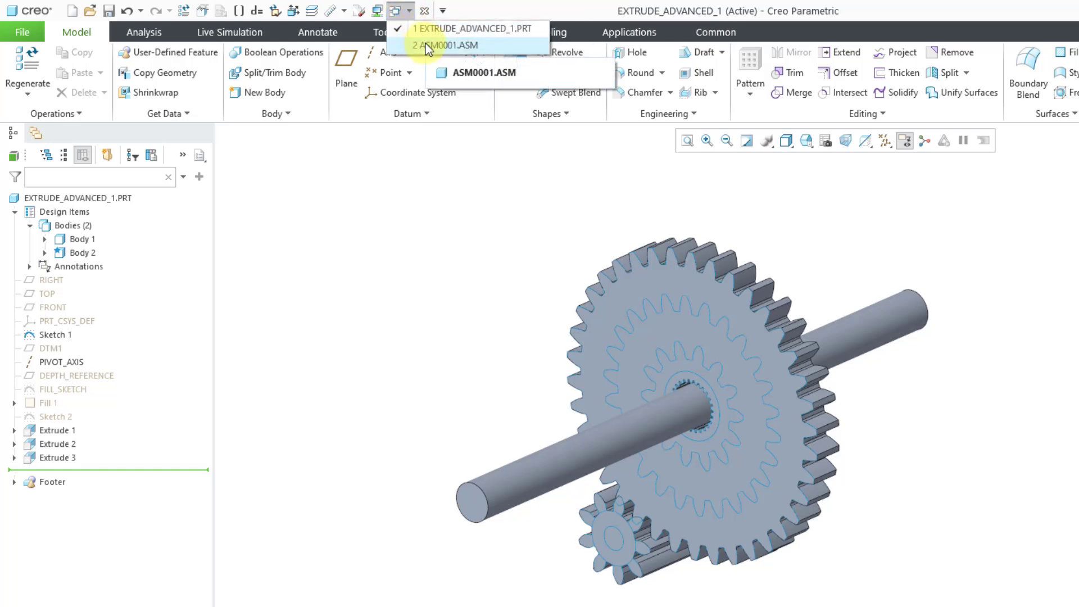
{"action": "left_click", "coordinate": [426, 45]}
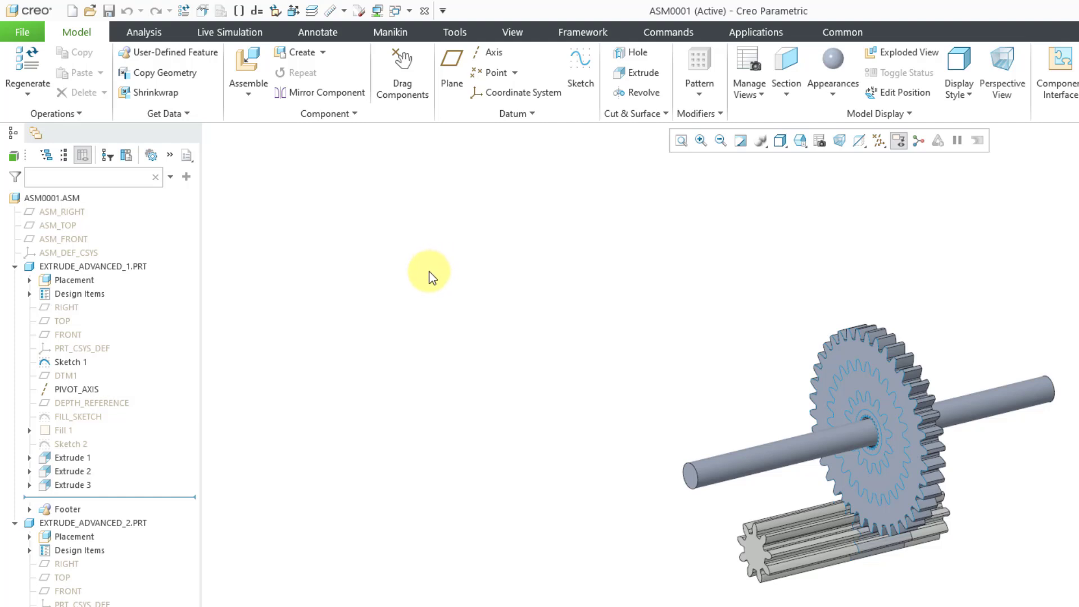
{"action": "left_click", "coordinate": [629, 75]}
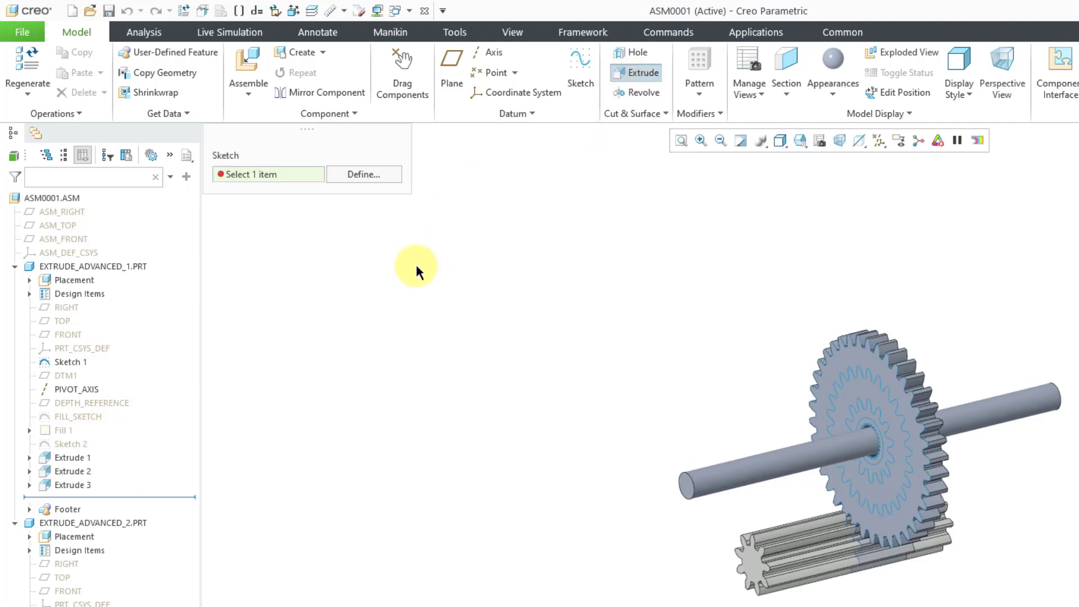
{"action": "right_click", "coordinate": [272, 286]}
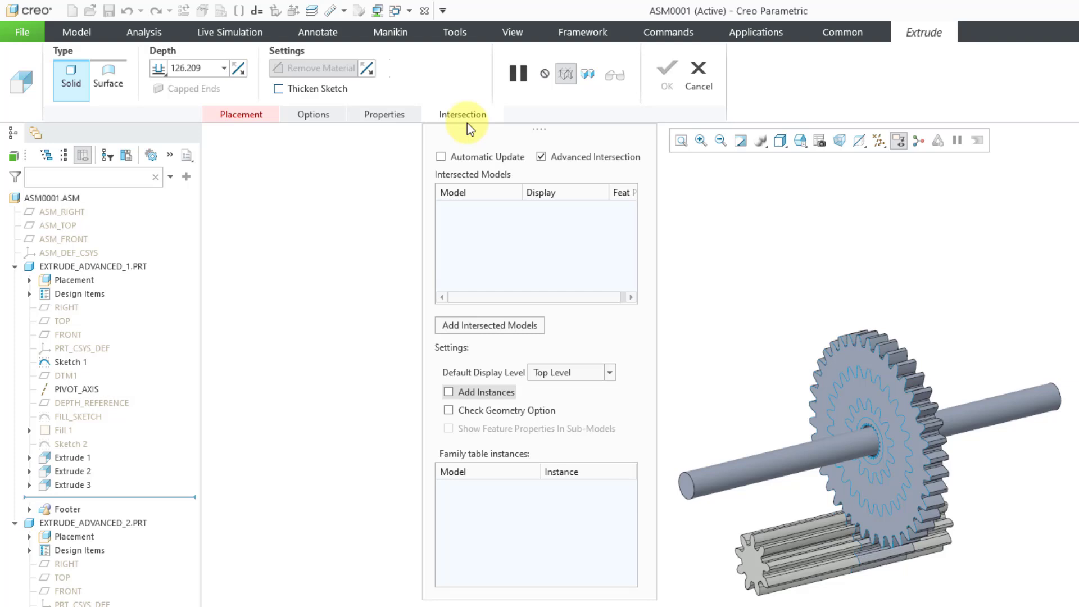
{"action": "left_click", "coordinate": [699, 76]}
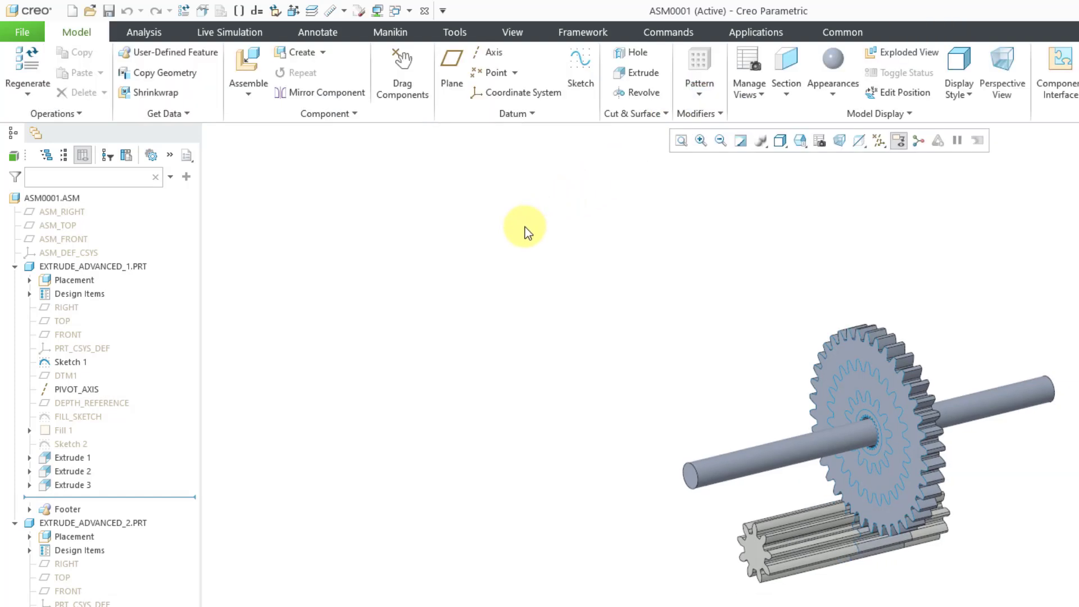
{"action": "left_click", "coordinate": [407, 14]}
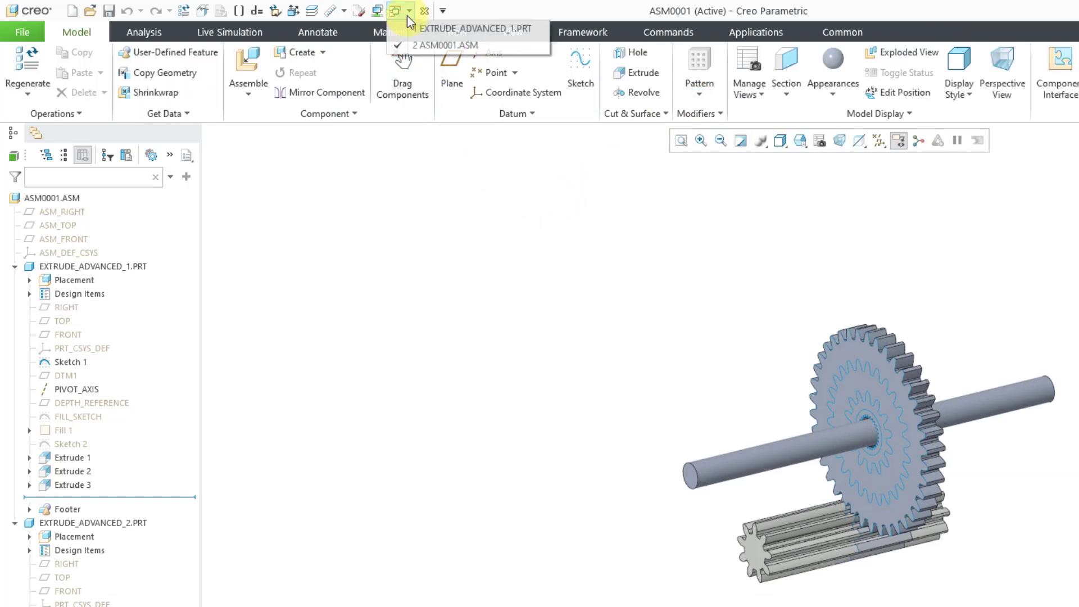
{"action": "left_click", "coordinate": [416, 31]}
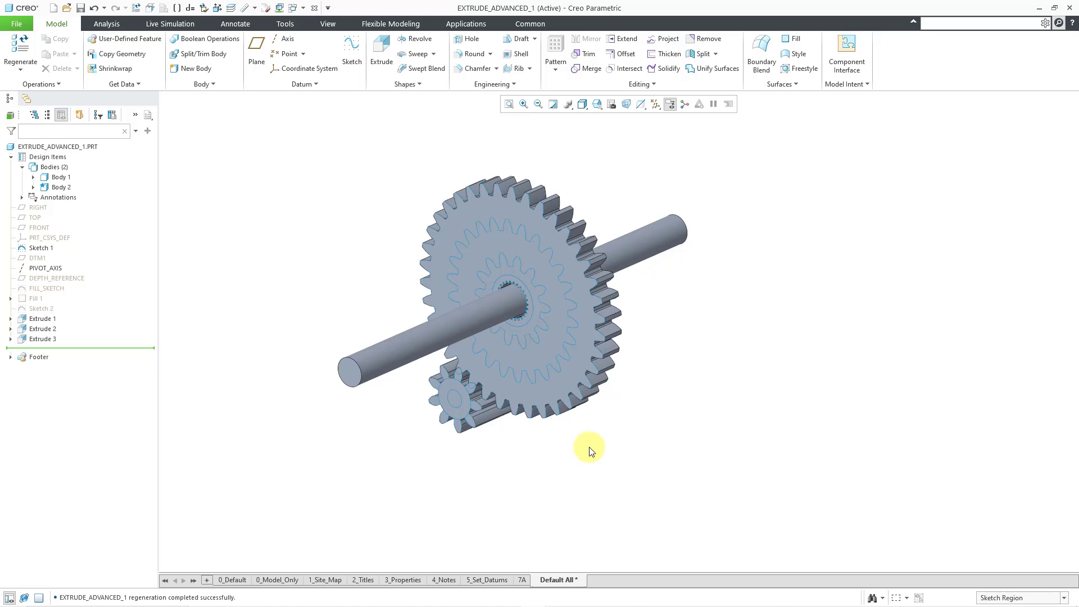
Start an extrusion of the middle gear region and examine its depth options, including those for the other side
{"action": "left_click", "coordinate": [560, 342]}
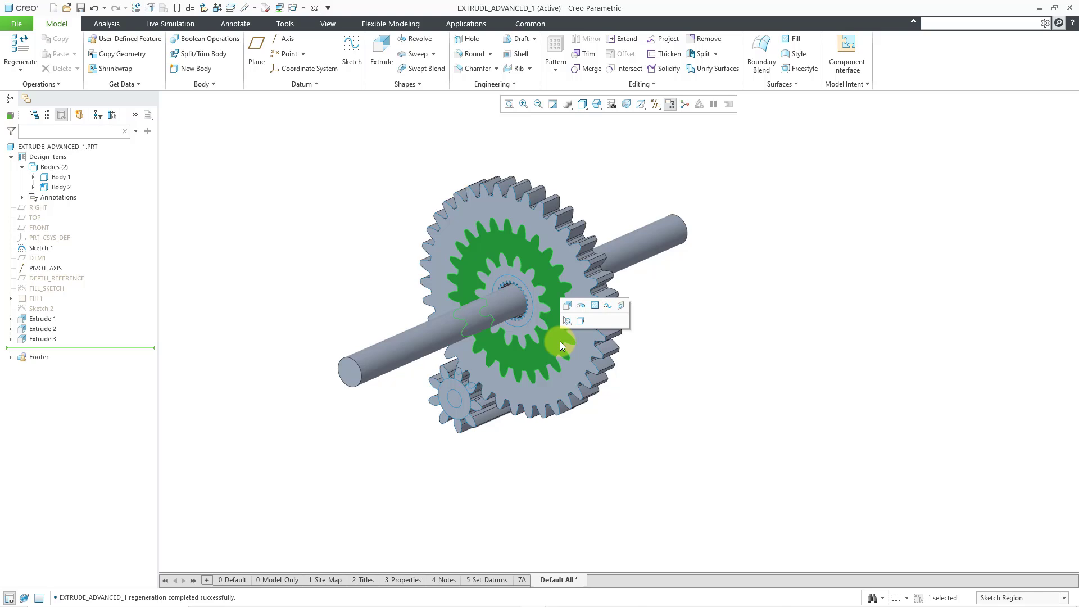
{"action": "left_click", "coordinate": [568, 306]}
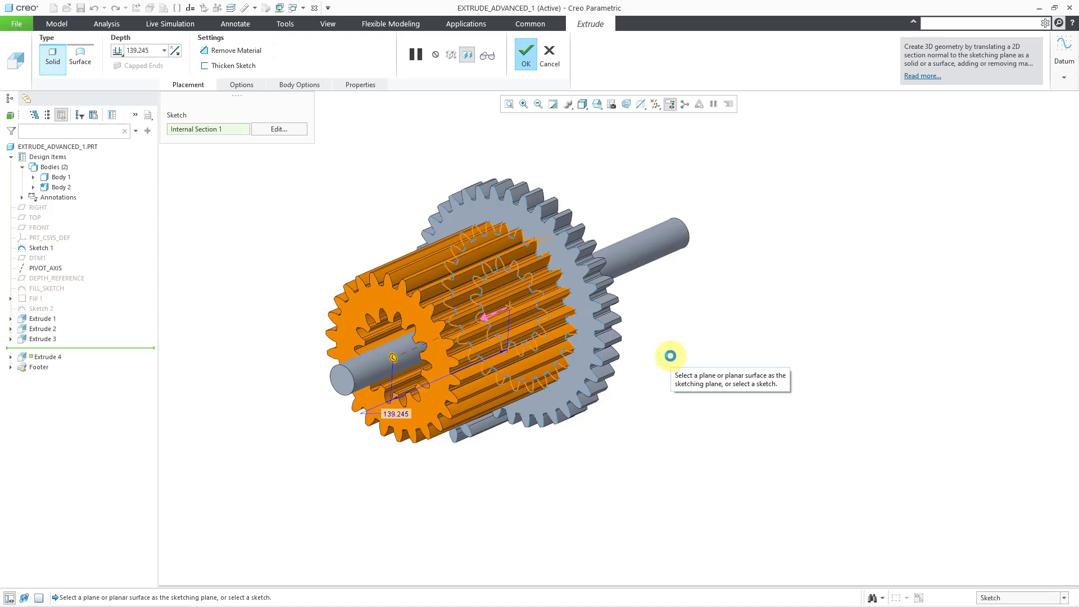
{"action": "right_click", "coordinate": [393, 359]}
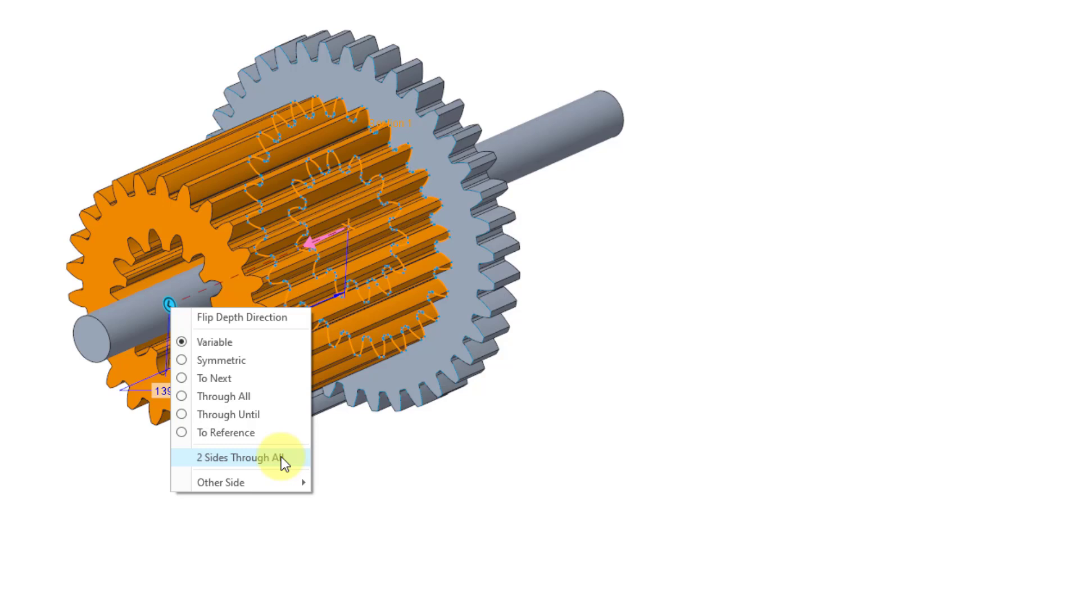
{"action": "mouse_move", "coordinate": [268, 484]}
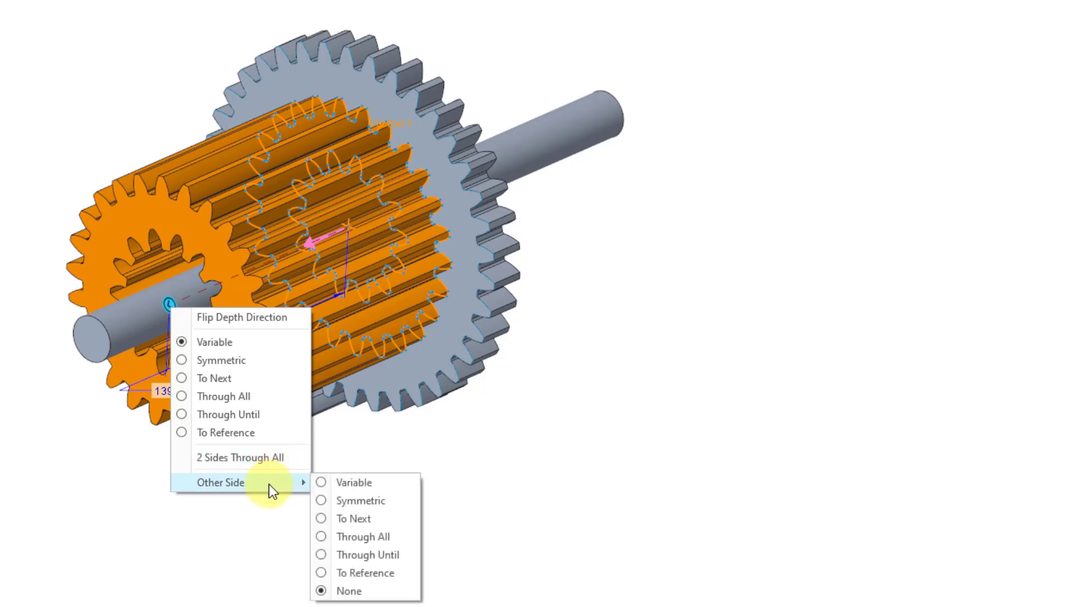
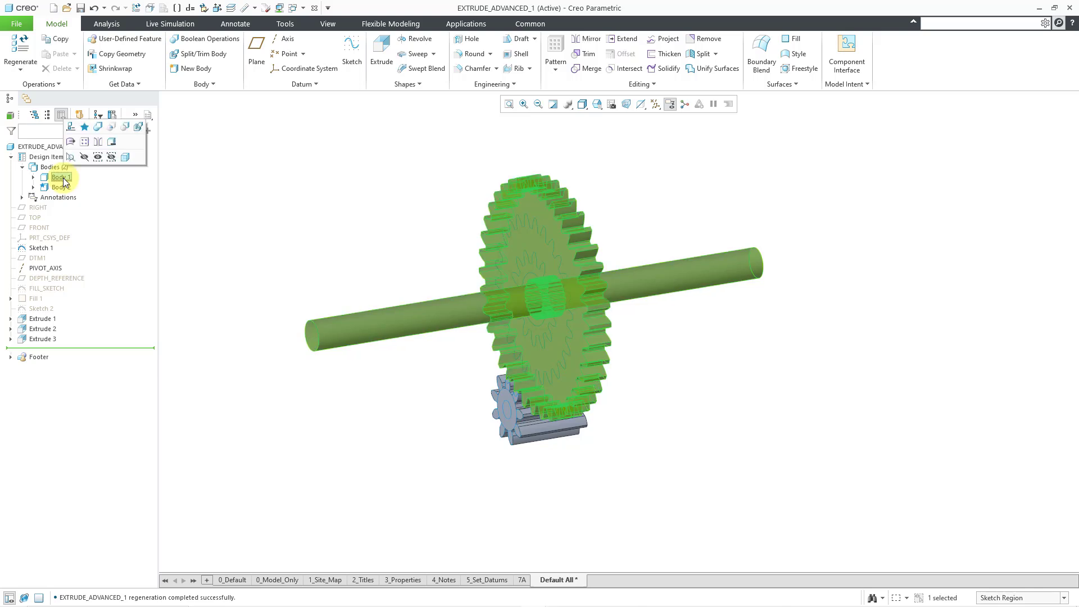
Hide Body 1 and Body 2 so that only the gear sketch remains displayed
{"action": "left_click", "coordinate": [84, 161]}
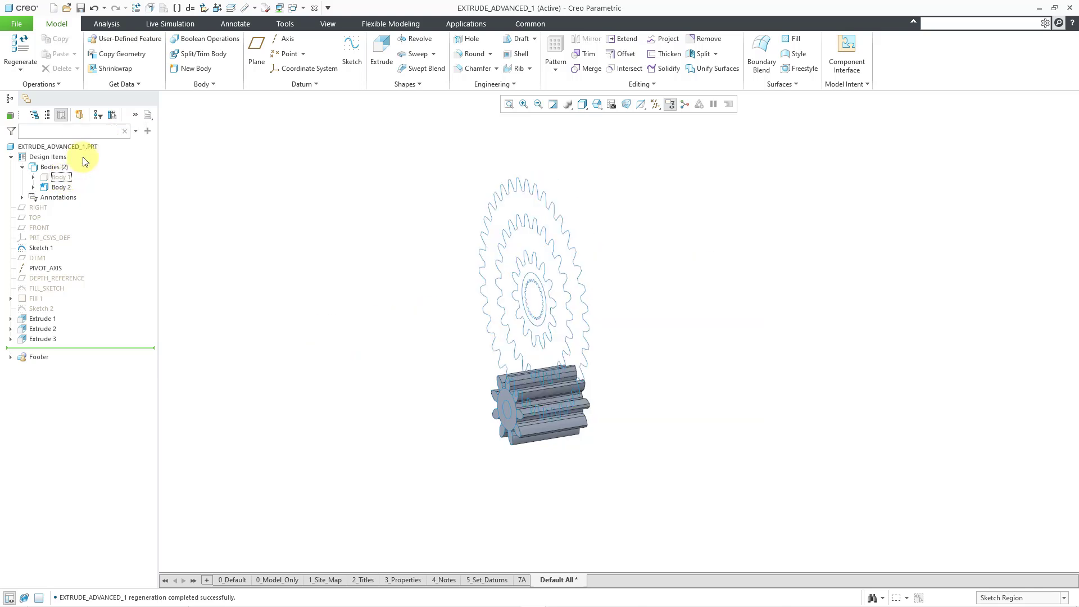
{"action": "left_click", "coordinate": [62, 188]}
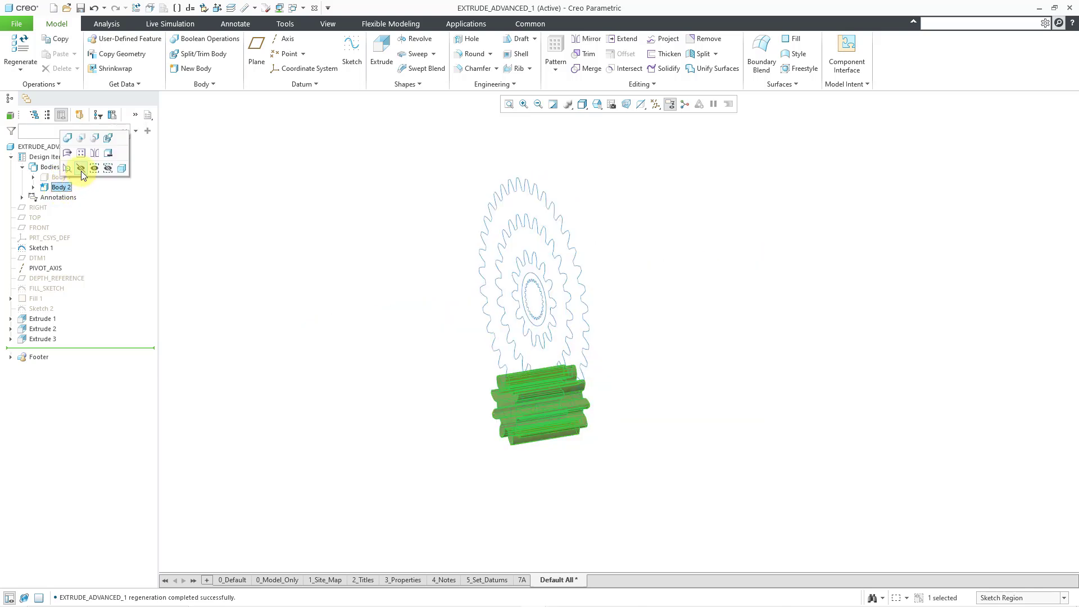
{"action": "left_click", "coordinate": [81, 170]}
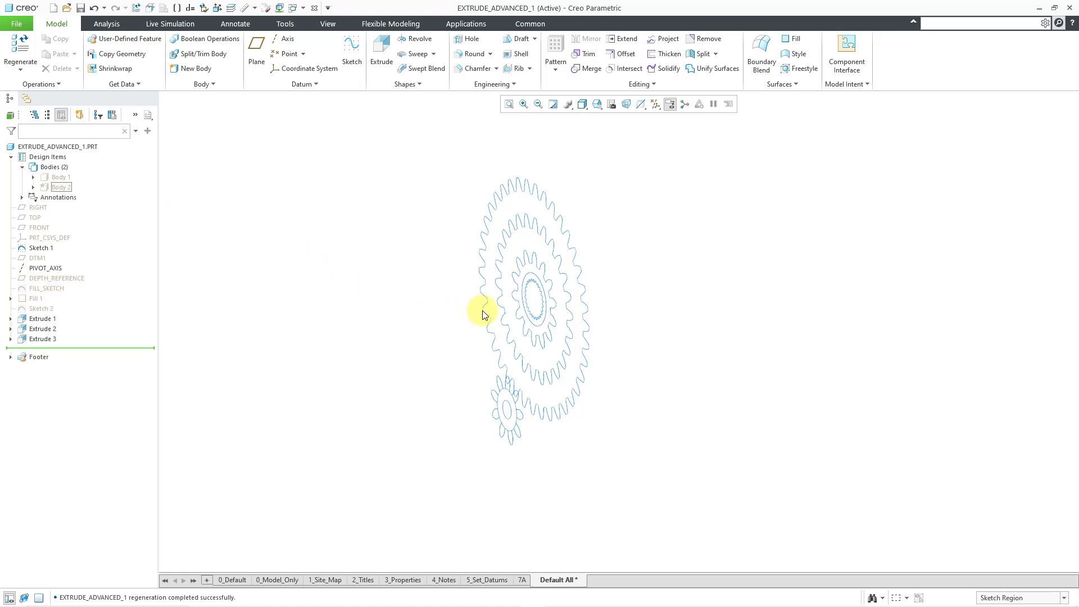
Check that datum plane display is enabled and show the DEPTH_REFERENCE datum plane
{"action": "mouse_move", "coordinate": [421, 309]}
{"action": "middle_mouse_down"}
{"action": "mouse_move", "coordinate": [470, 290]}
{"action": "mouse_move", "coordinate": [460, 308]}
{"action": "mouse_move", "coordinate": [439, 293]}
{"action": "middle_mouse_up"}
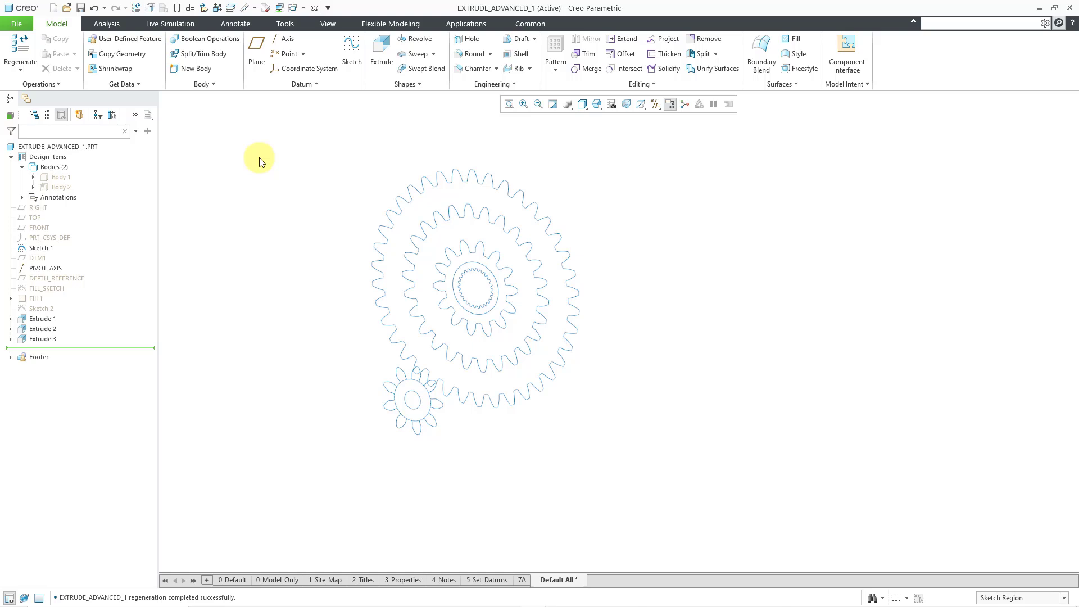
{"action": "left_click", "coordinate": [655, 105]}
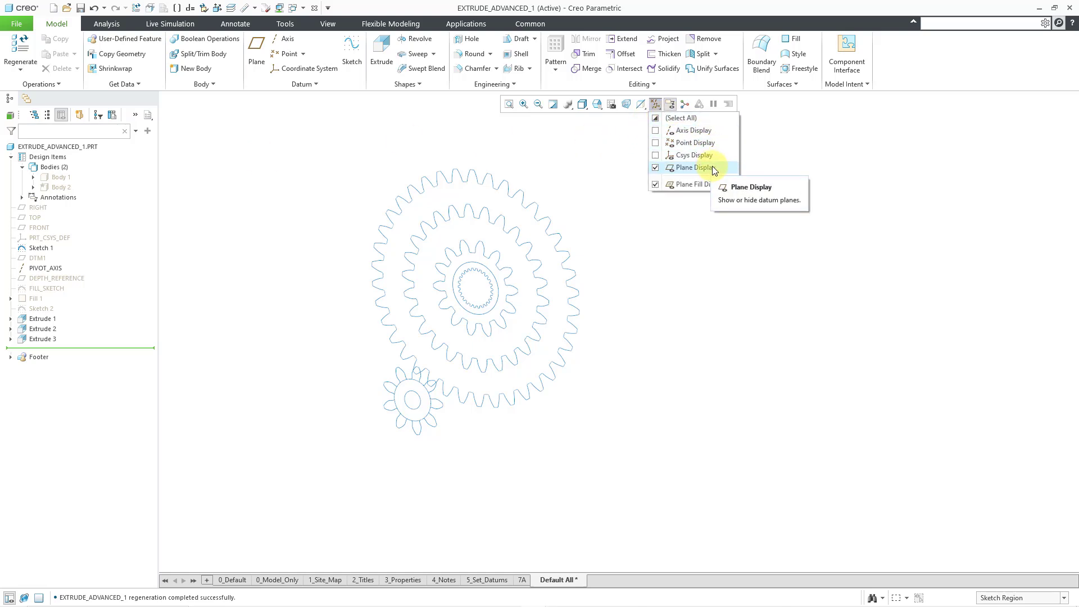
{"action": "left_click", "coordinate": [199, 215]}
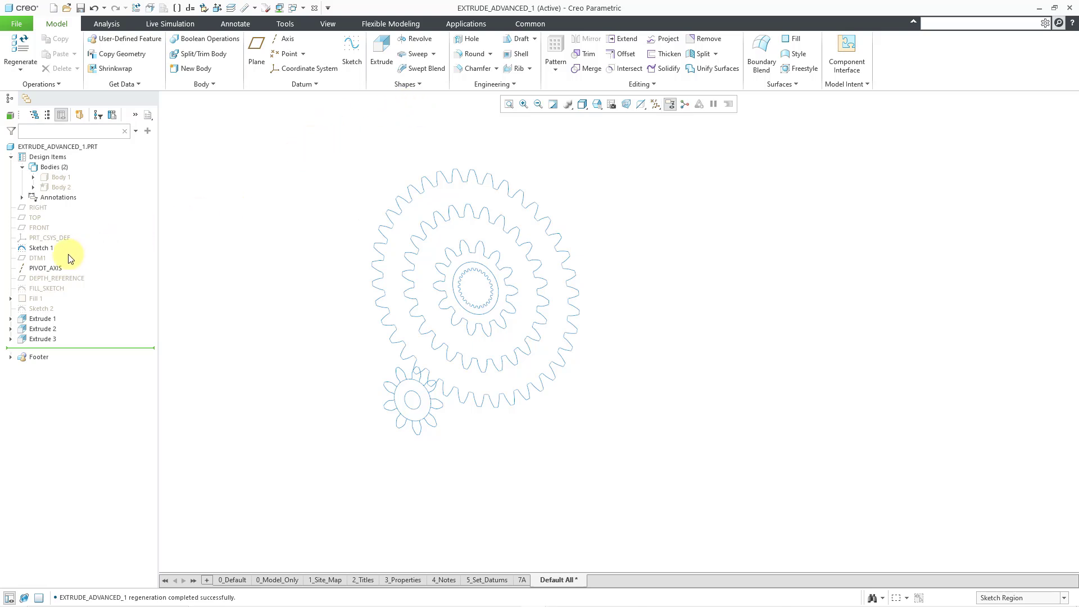
{"action": "left_click", "coordinate": [66, 278]}
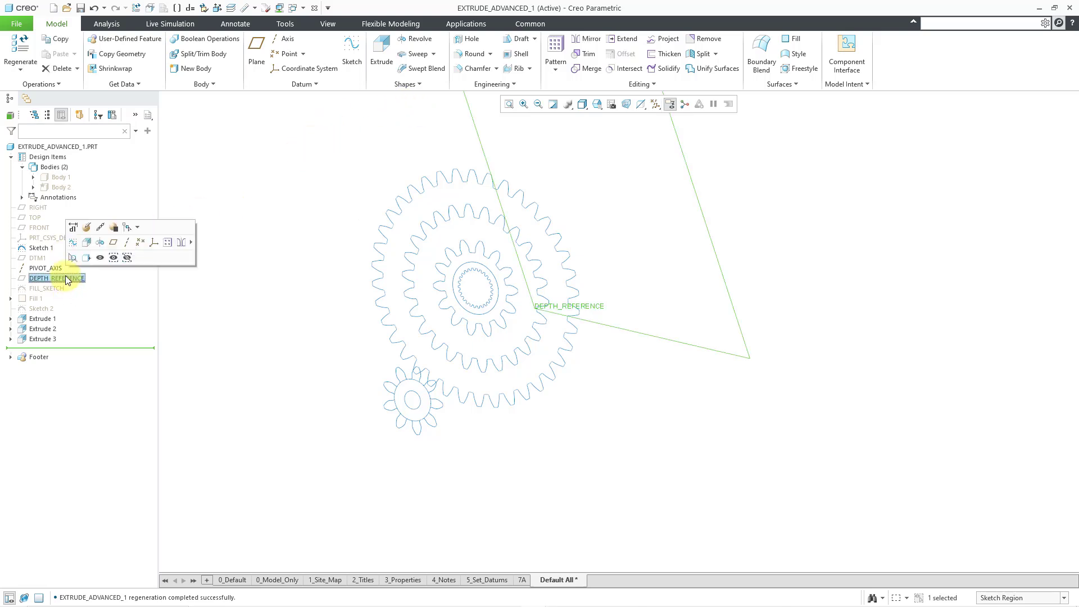
{"action": "left_click", "coordinate": [100, 258]}
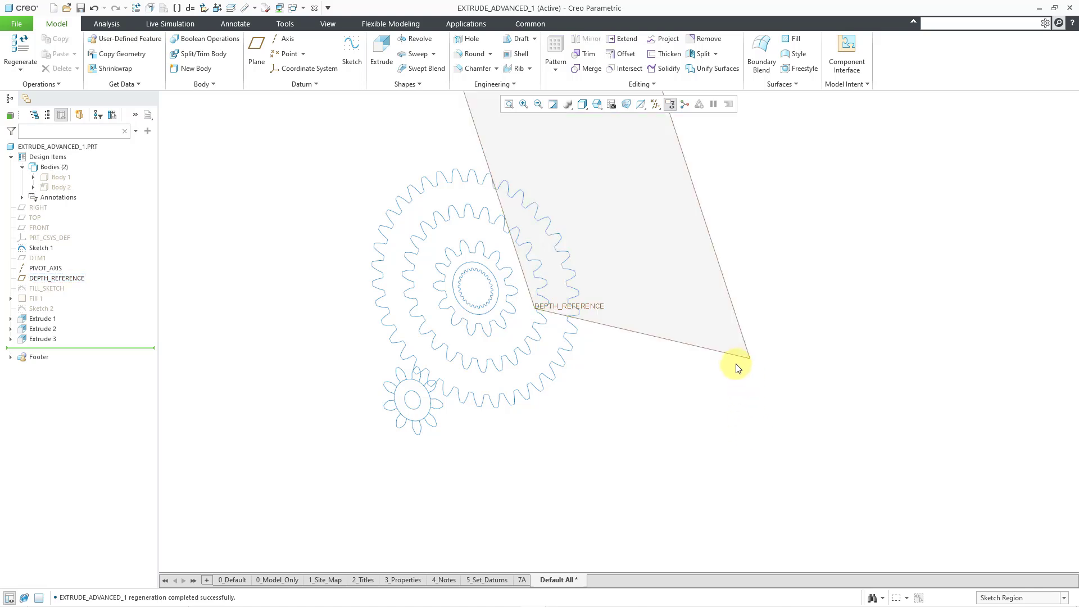
Extrude the smallest toothed gear region of the central gear sketch, together with the ring region inside it, as a new body
{"action": "middle_click_drag", "start_coordinate": [736, 366], "coordinate": [830, 279]}
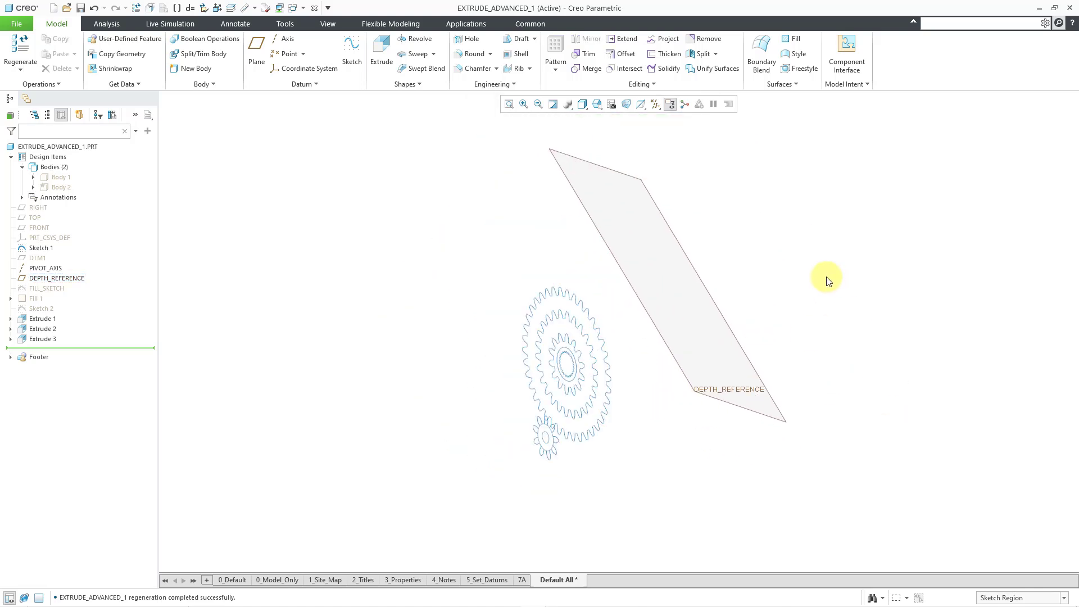
{"action": "middle_click_drag", "start_coordinate": [817, 279], "coordinate": [402, 218]}
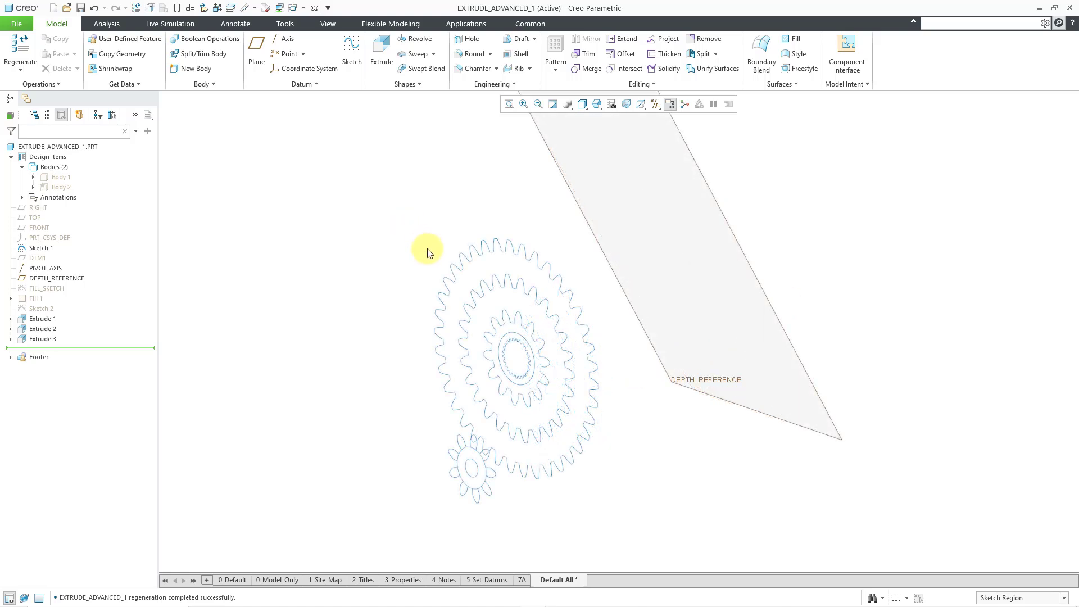
{"action": "left_click", "coordinate": [524, 336]}
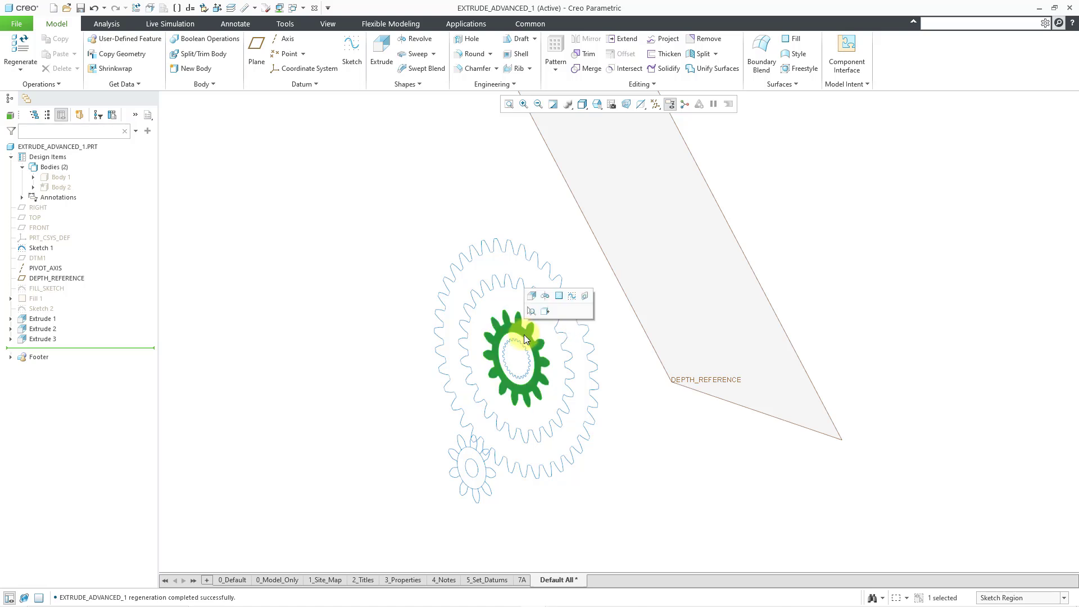
{"action": "left_click", "coordinate": [524, 341], "text": "ctrl"}
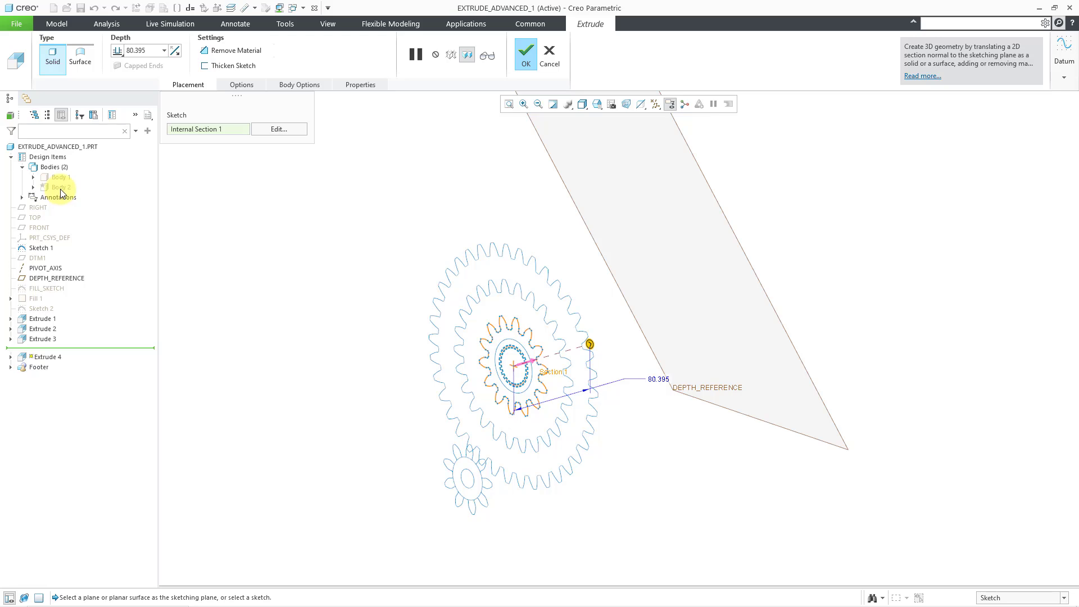
{"action": "left_click", "coordinate": [312, 84]}
{"action": "left_click", "coordinate": [280, 127]}
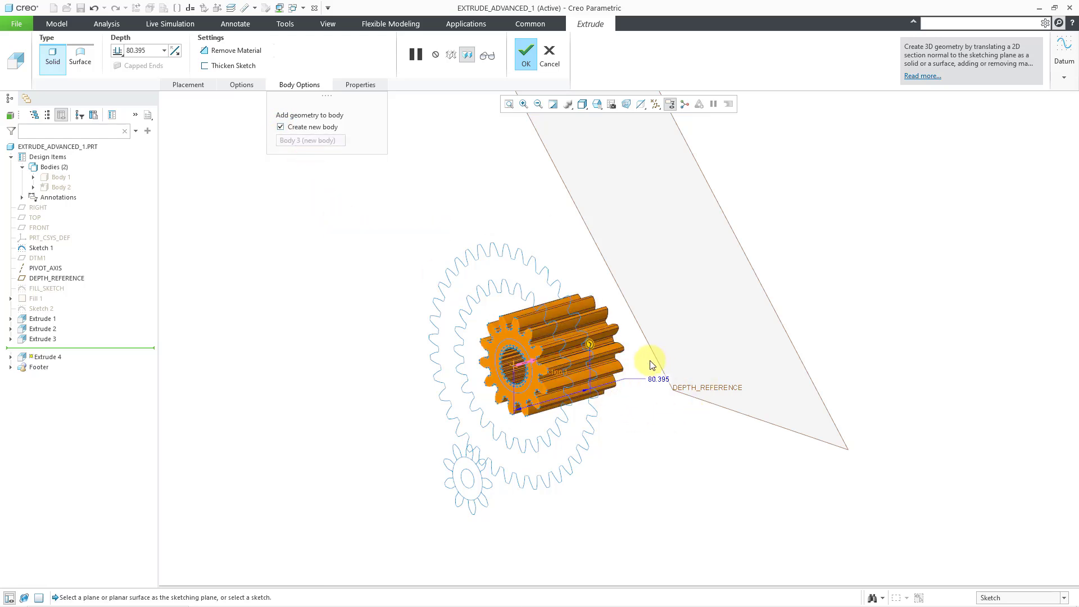
Extend the gear extrusion's side 1 depth up to the DEPTH_REFERENCE datum plane
{"action": "middle_click_drag", "start_coordinate": [646, 361], "coordinate": [658, 366], "text": "shift"}
{"action": "scroll", "coordinate": [652, 362], "scroll_direction": "down", "scroll_amount": 2}
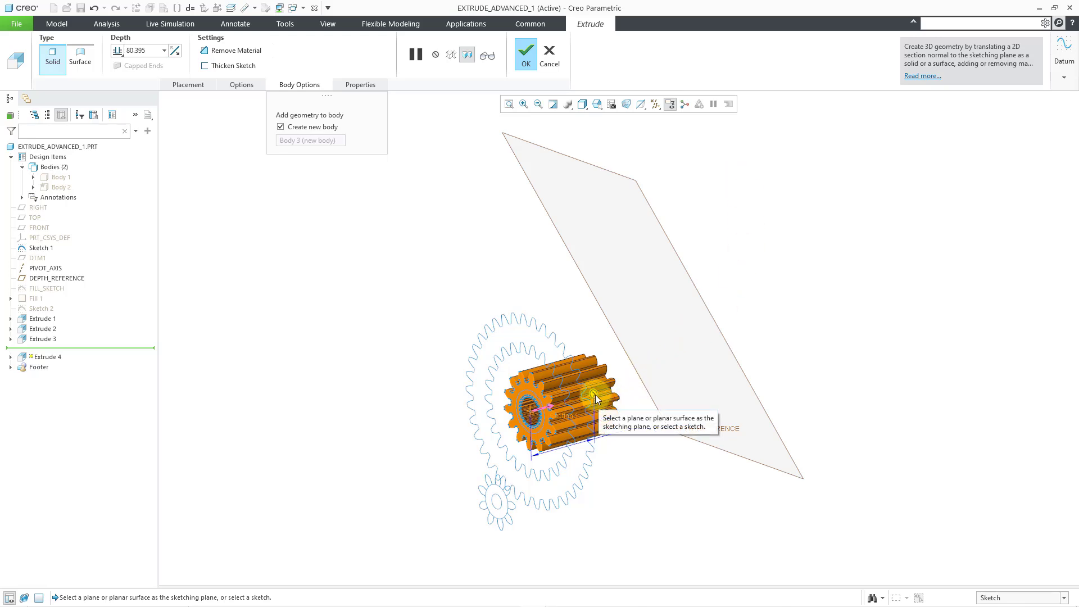
{"action": "left_click_drag", "start_coordinate": [595, 395], "coordinate": [639, 393]}
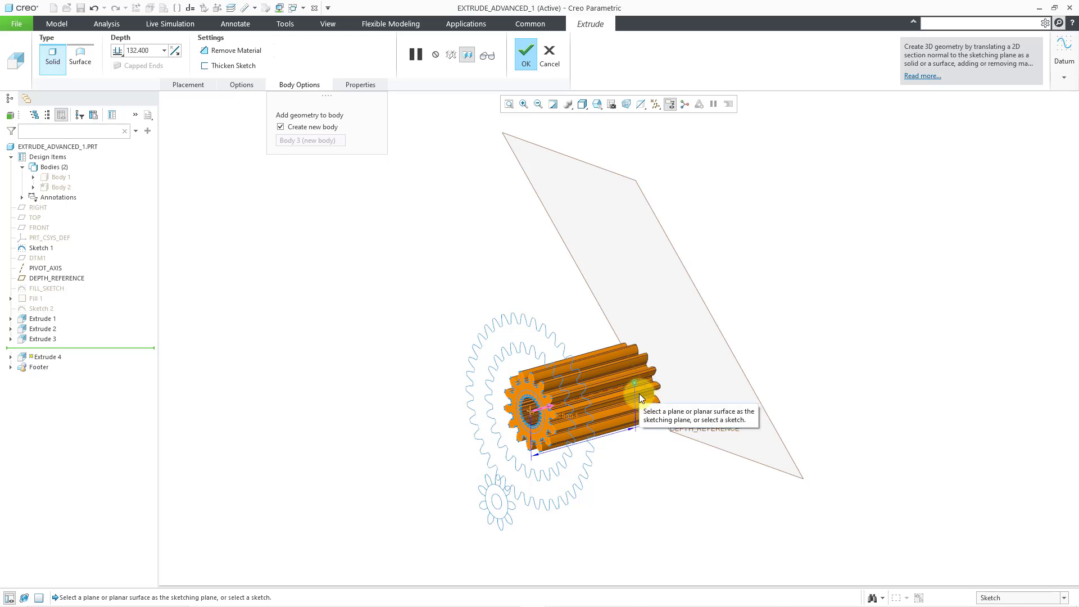
{"action": "left_click_drag", "start_coordinate": [626, 335], "coordinate": [615, 327], "text": "shift"}
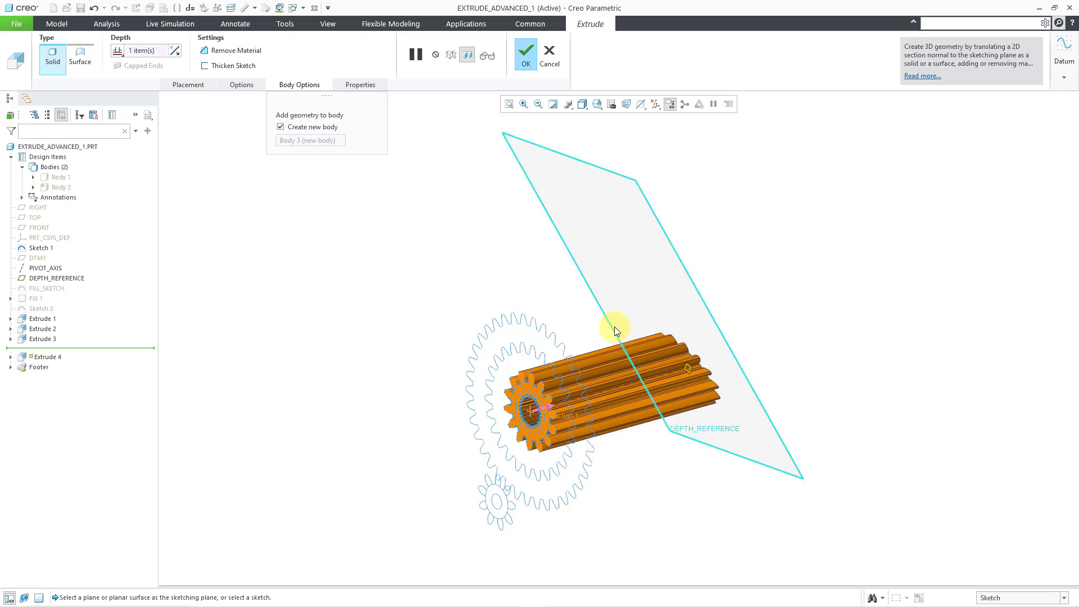
Give side 2 of the gear extrusion a variable depth of 100 toward the reference plane and complete the feature
{"action": "right_click", "coordinate": [734, 220]}
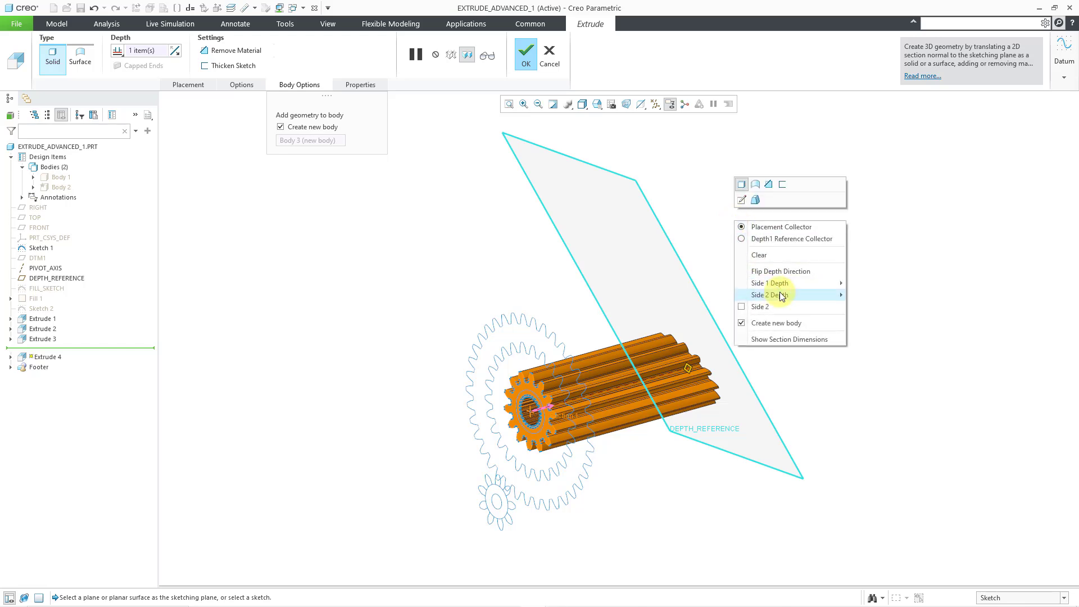
{"action": "mouse_move", "coordinate": [781, 293]}
{"action": "left_click", "coordinate": [869, 297]}
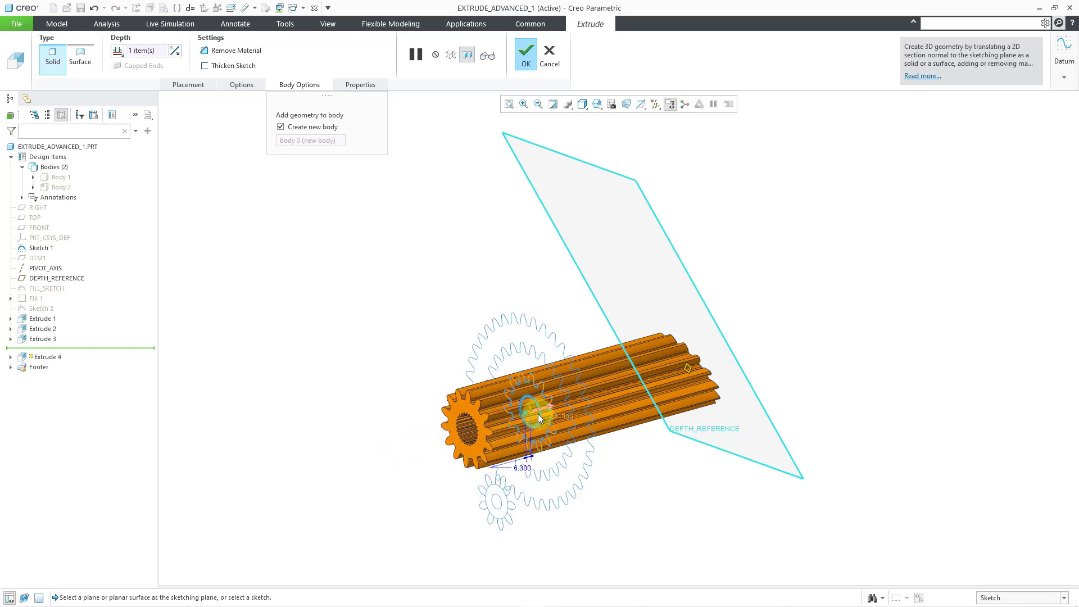
{"action": "left_click_drag", "start_coordinate": [538, 414], "coordinate": [606, 390]}
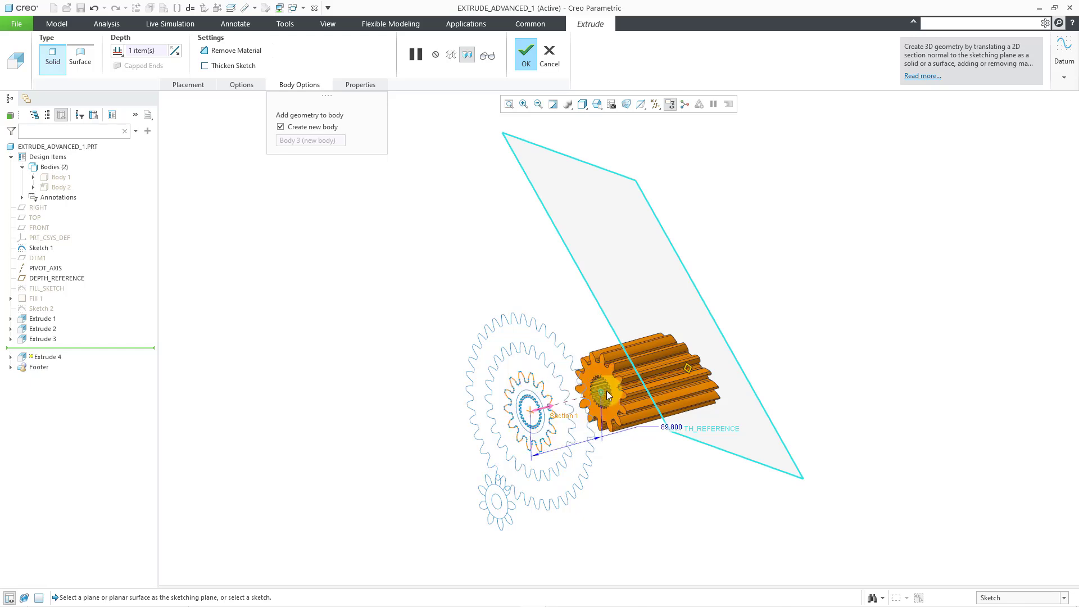
{"action": "double_click", "coordinate": [678, 426]}
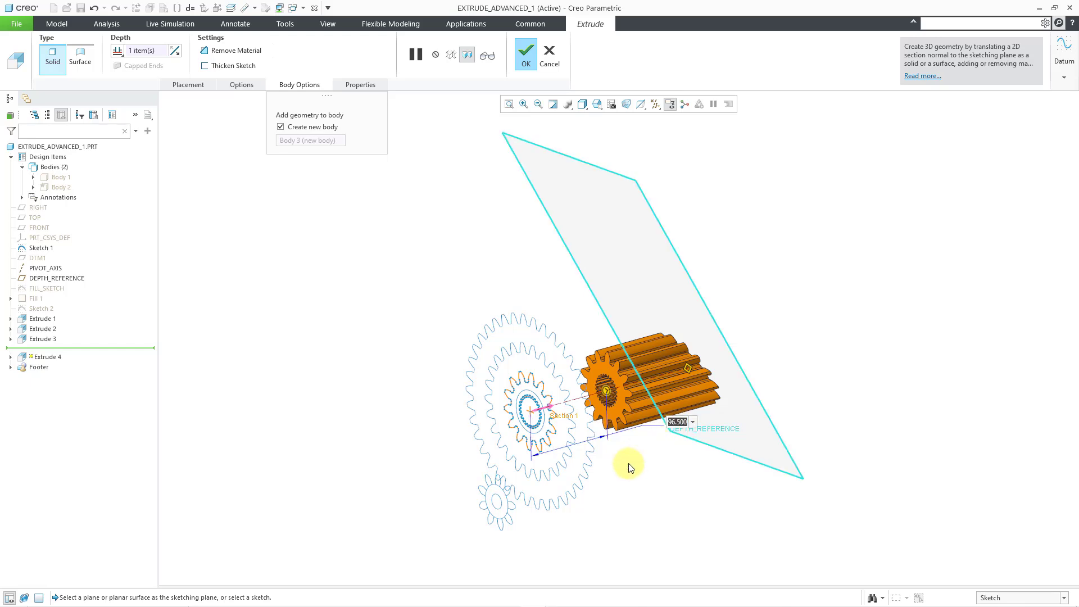
{"action": "type", "text": "1"}
{"action": "key", "text": "Return"}
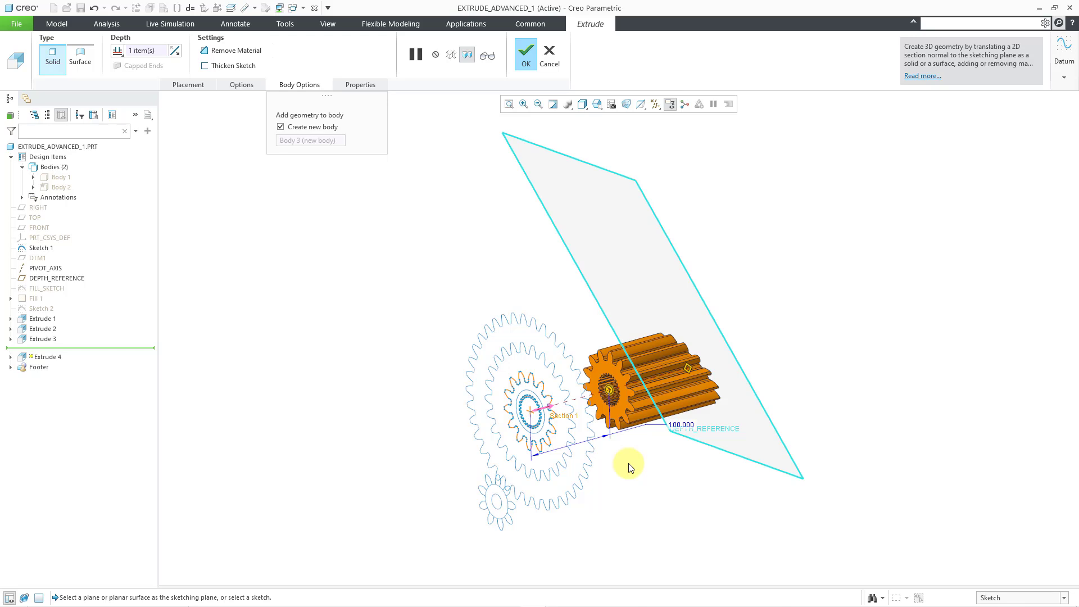
{"action": "left_click", "coordinate": [531, 56]}
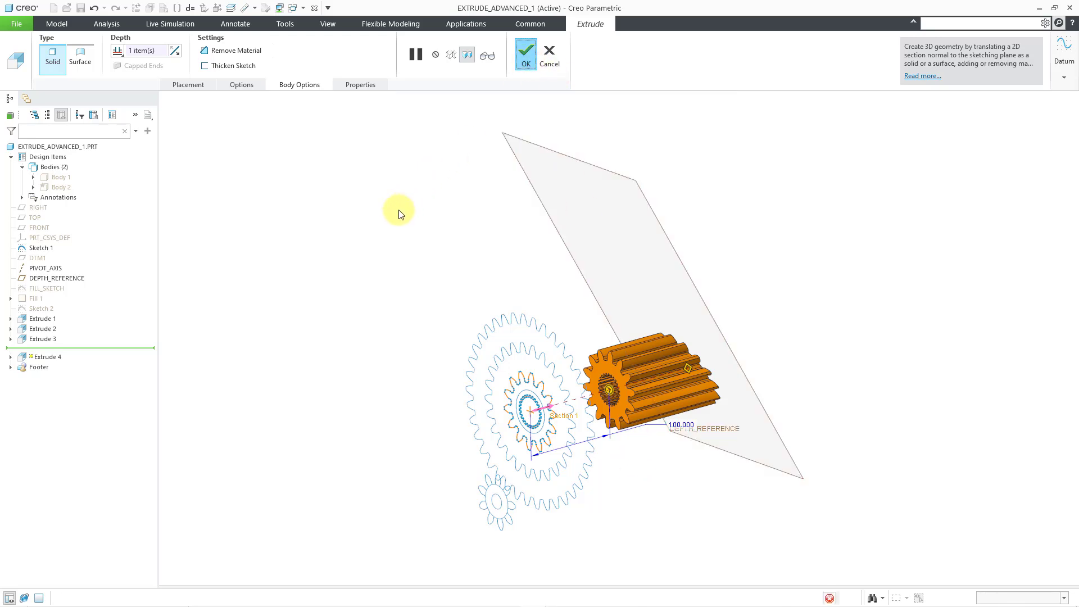
{"action": "left_click", "coordinate": [552, 251]}
{"action": "mouse_move", "coordinate": [552, 251]}
{"action": "middle_mouse_down"}
{"action": "mouse_move", "coordinate": [535, 242]}
{"action": "mouse_move", "coordinate": [555, 254]}
{"action": "mouse_move", "coordinate": [570, 246]}
{"action": "middle_mouse_up"}
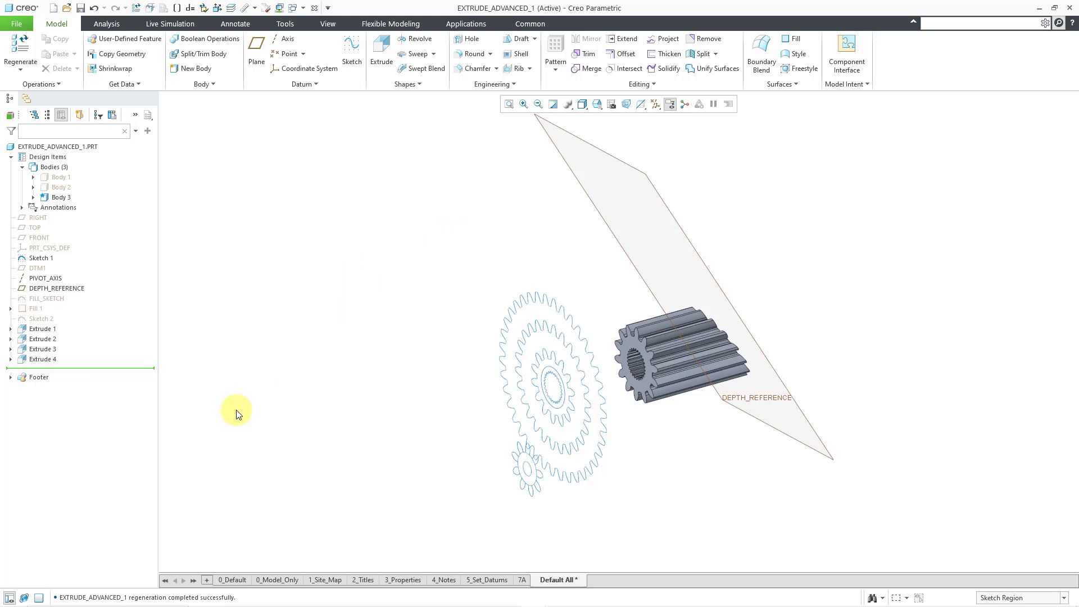
Redefine Extrude 4 so that its side 1 depth ends at an offset of 60 beyond the DEPTH_REFERENCE plane
{"action": "left_click", "coordinate": [43, 359]}
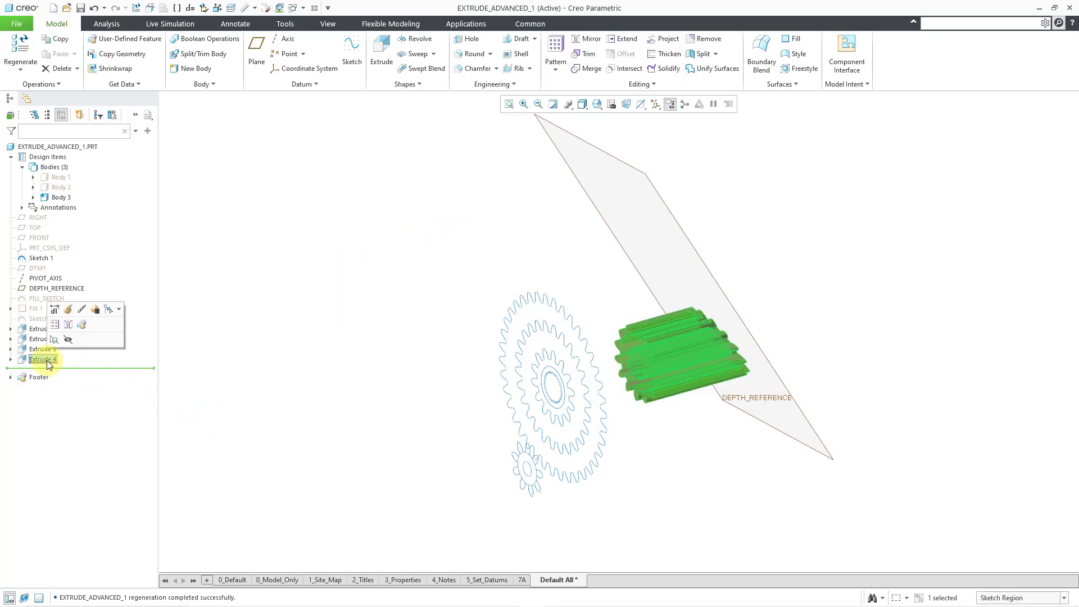
{"action": "left_click", "coordinate": [67, 311]}
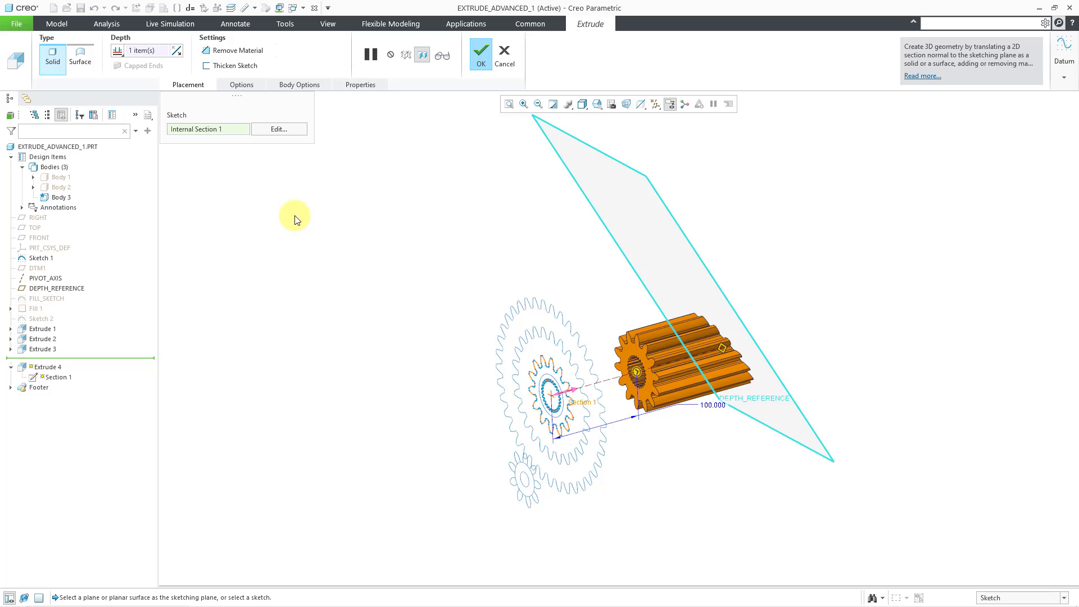
{"action": "left_click", "coordinate": [241, 86]}
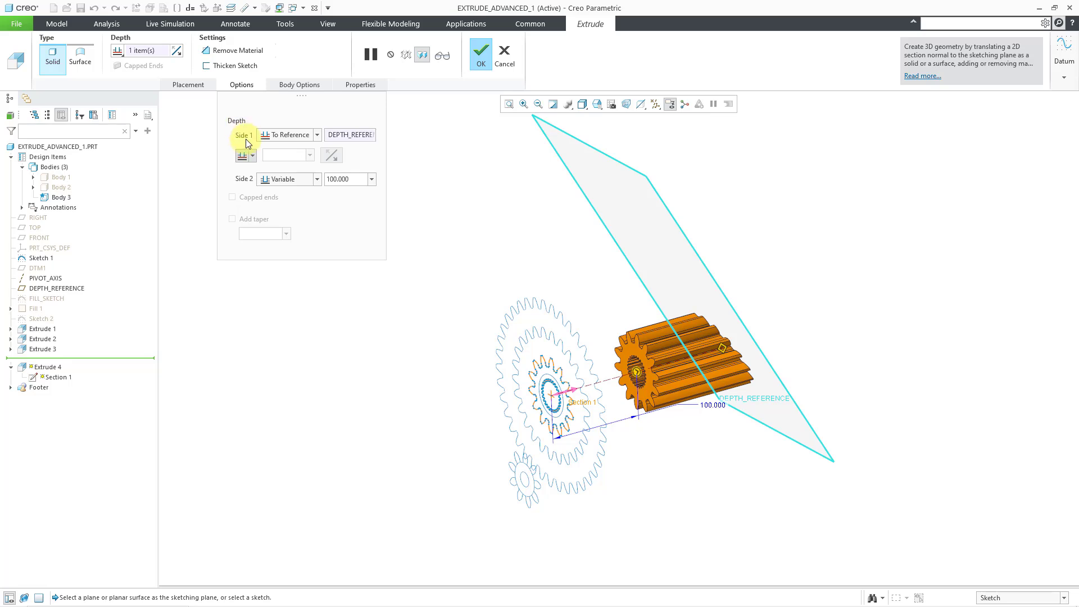
{"action": "left_click", "coordinate": [251, 158]}
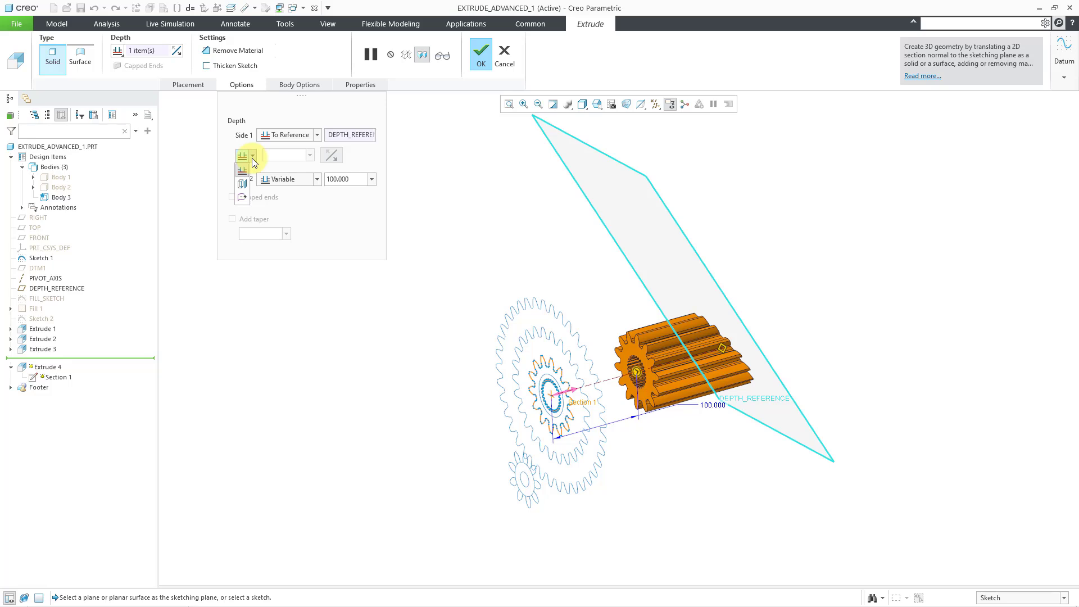
{"action": "left_click", "coordinate": [238, 185]}
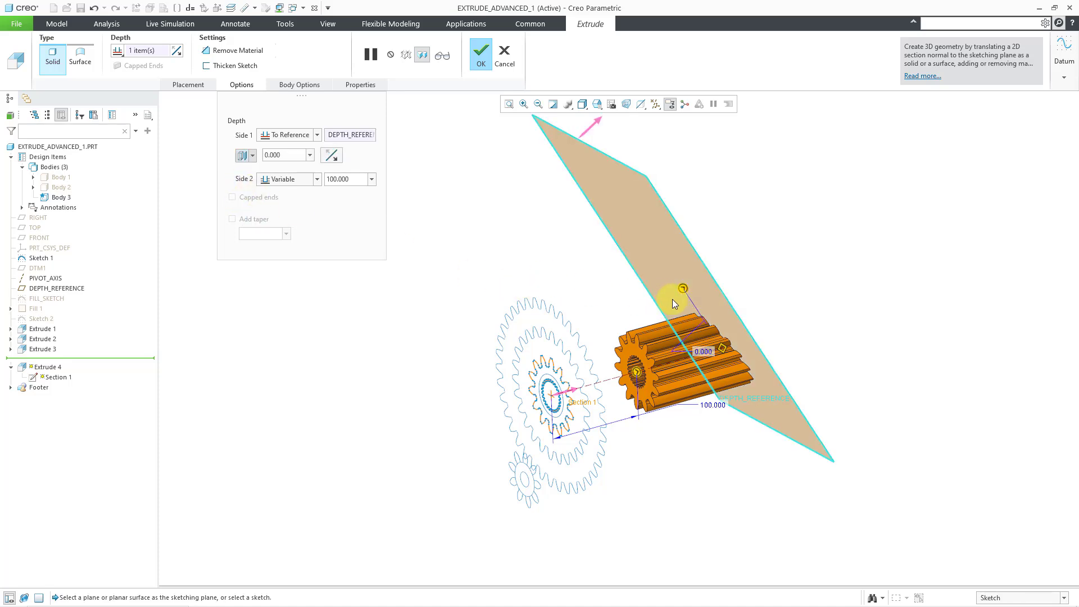
{"action": "middle_click_drag", "start_coordinate": [674, 304], "coordinate": [607, 292]}
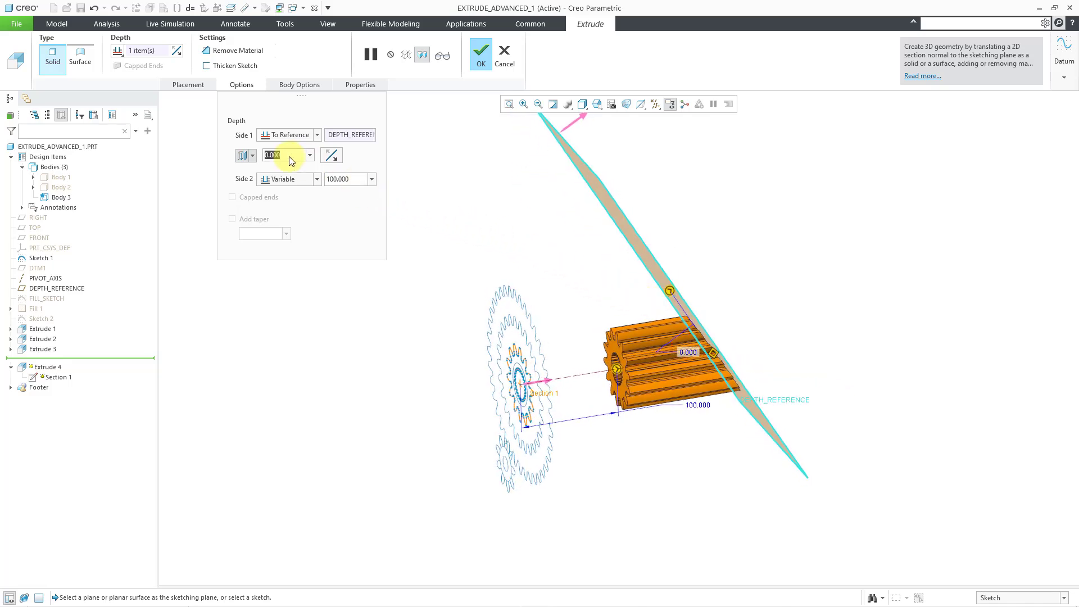
{"action": "type", "text": "60"}
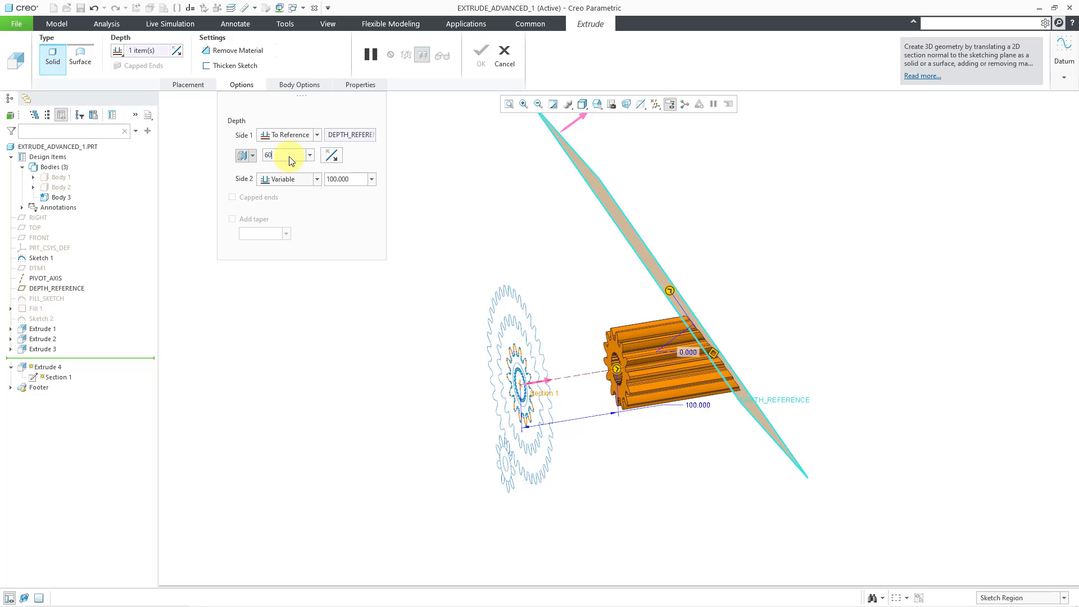
{"action": "key", "text": "Return"}
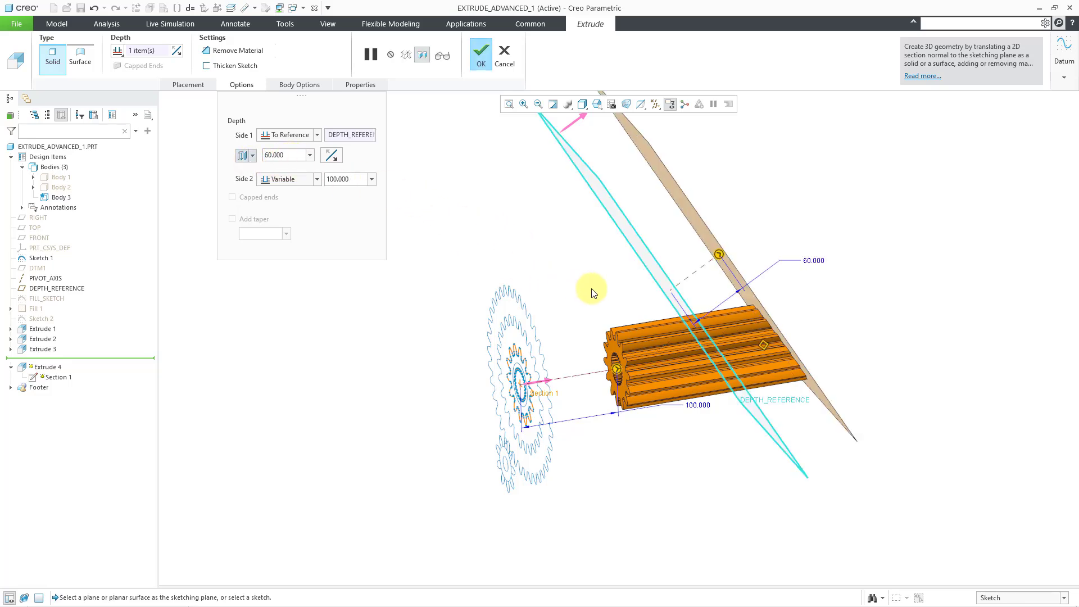
Change the side 1 depth condition from an offset to a translation of the DEPTH_REFERENCE plane
{"action": "middle_click_drag", "start_coordinate": [602, 299], "coordinate": [631, 282]}
{"action": "key", "text": "ctrl+d"}
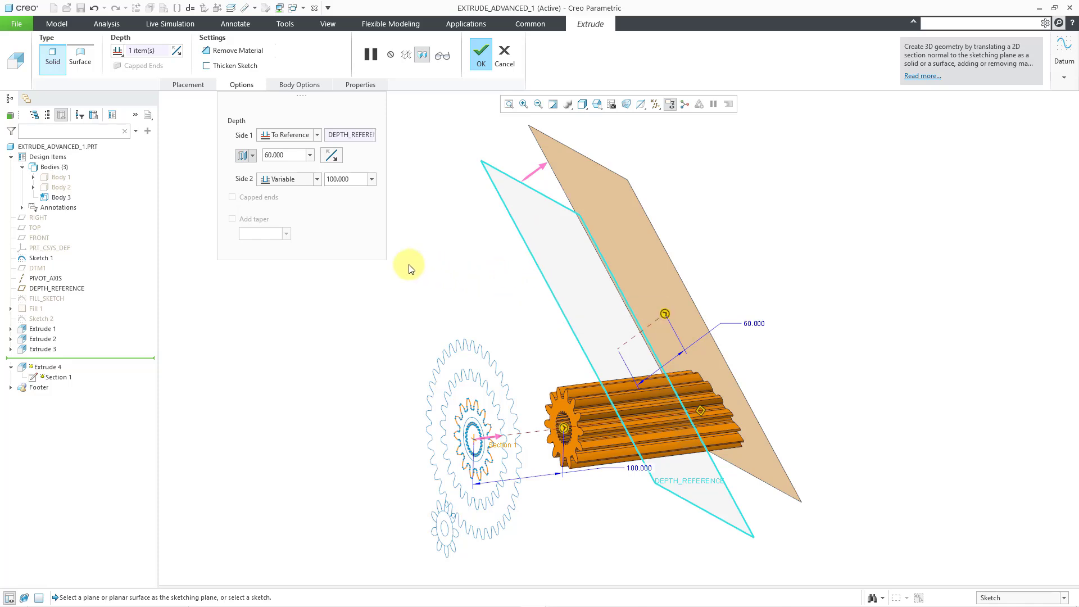
{"action": "left_click", "coordinate": [254, 159]}
{"action": "left_click", "coordinate": [244, 198]}
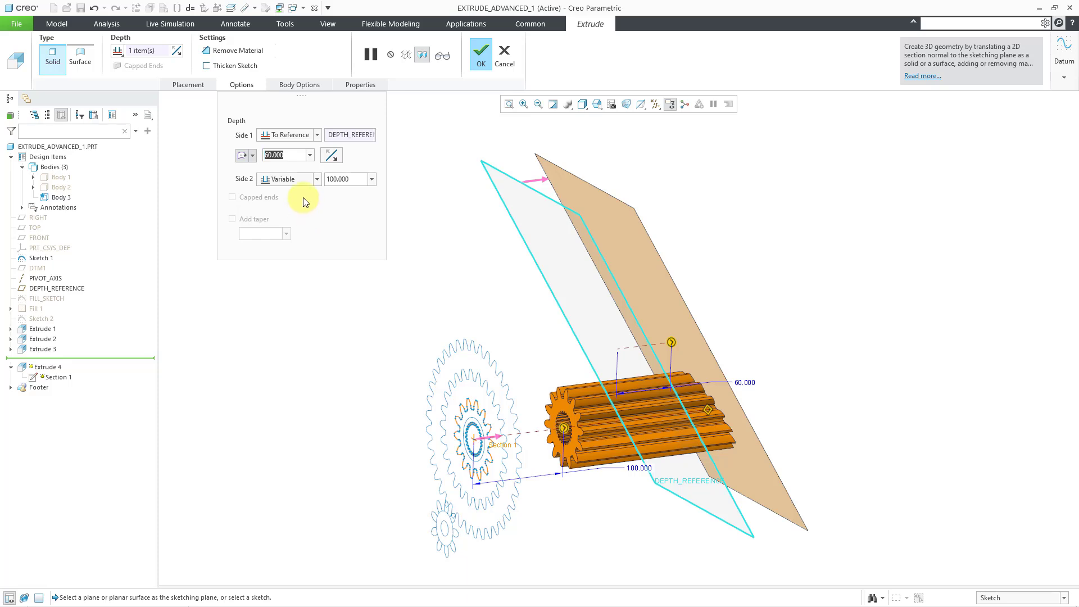
Set the side 2 depth to To Reference, using the DEPTH_REFERENCE datum plane
{"action": "left_click", "coordinate": [317, 180]}
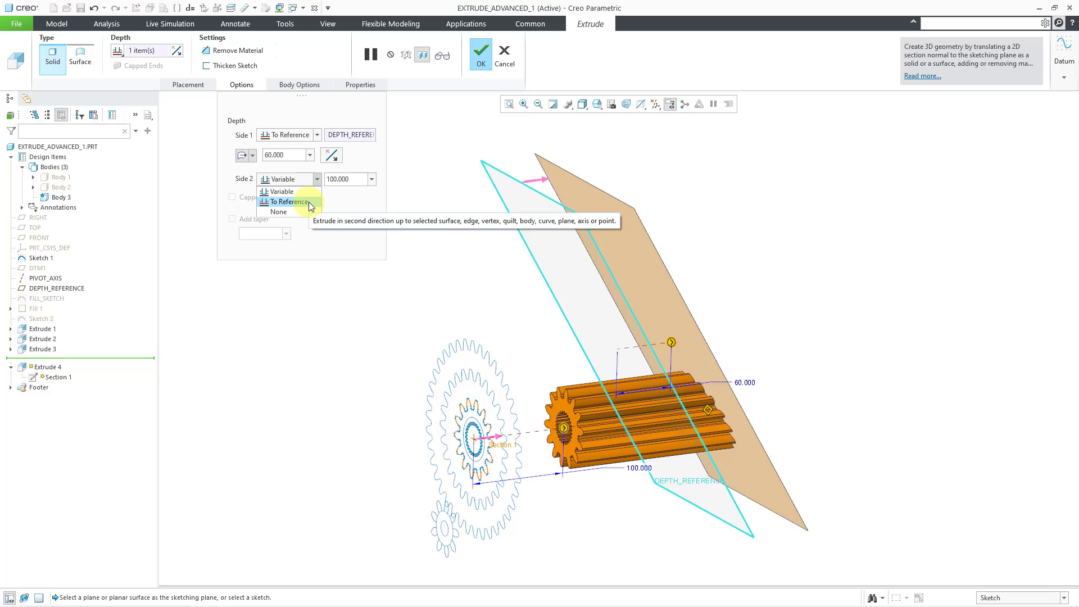
{"action": "left_click", "coordinate": [309, 201]}
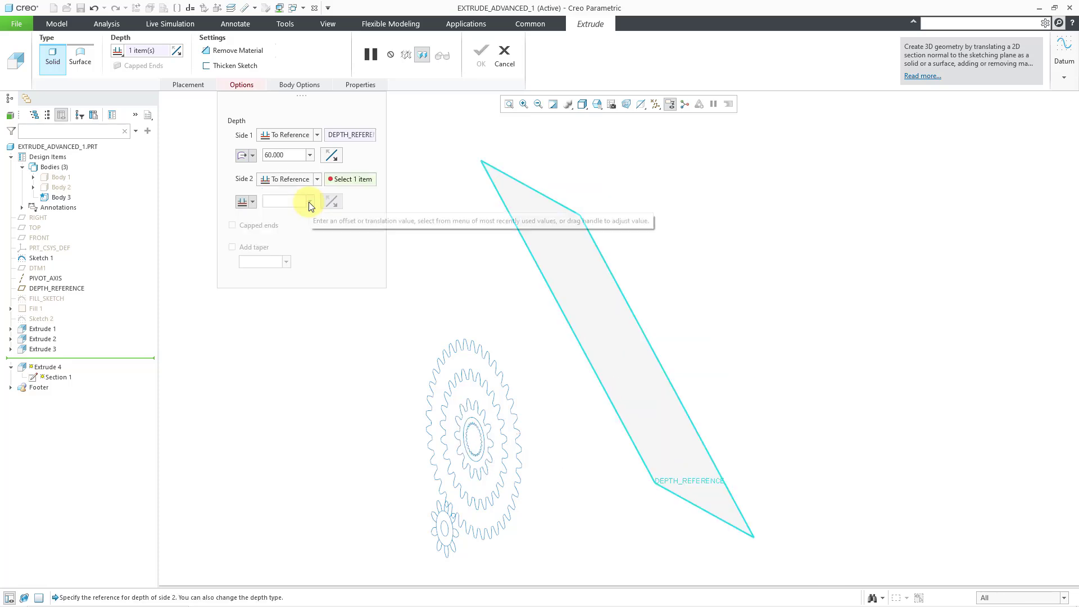
{"action": "left_click", "coordinate": [521, 233]}
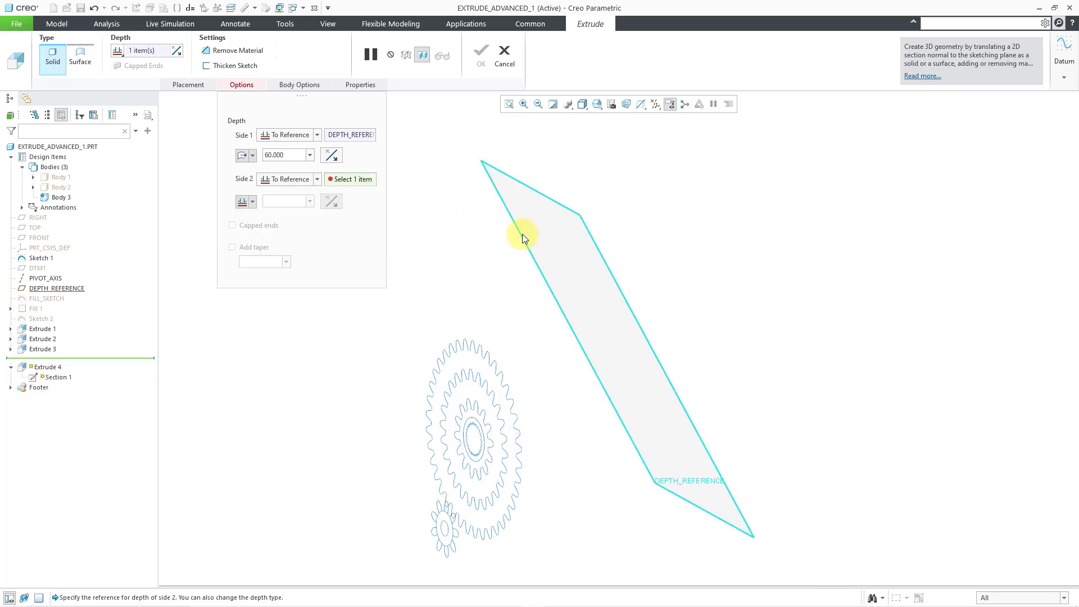
{"action": "left_click", "coordinate": [521, 235]}
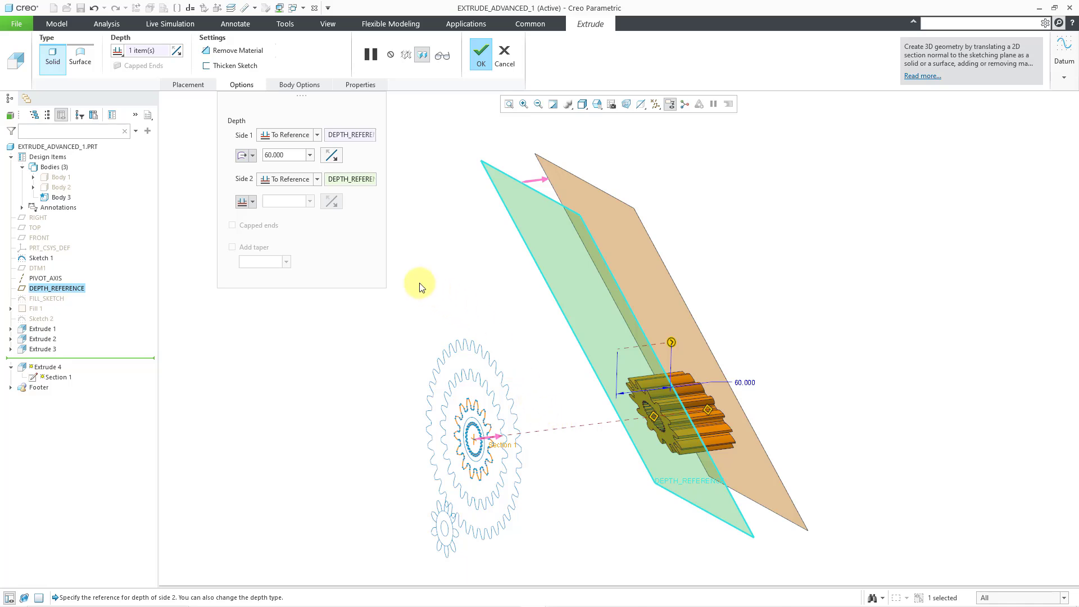
Offset the side 2 depth by 40 from the DEPTH_REFERENCE plane, toward the sketch
{"action": "left_click", "coordinate": [253, 203]}
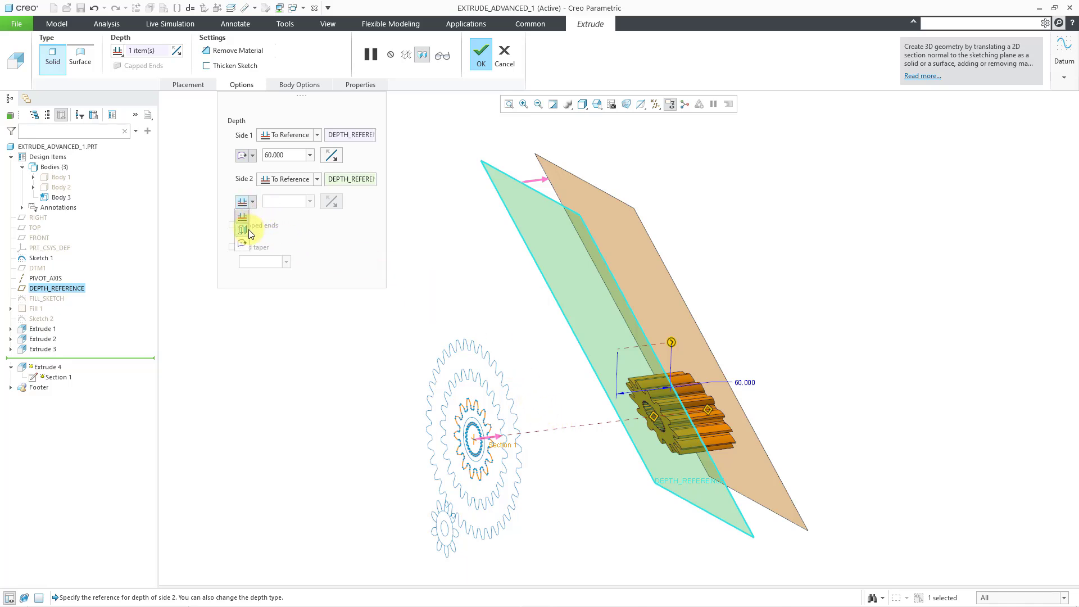
{"action": "left_click", "coordinate": [248, 230]}
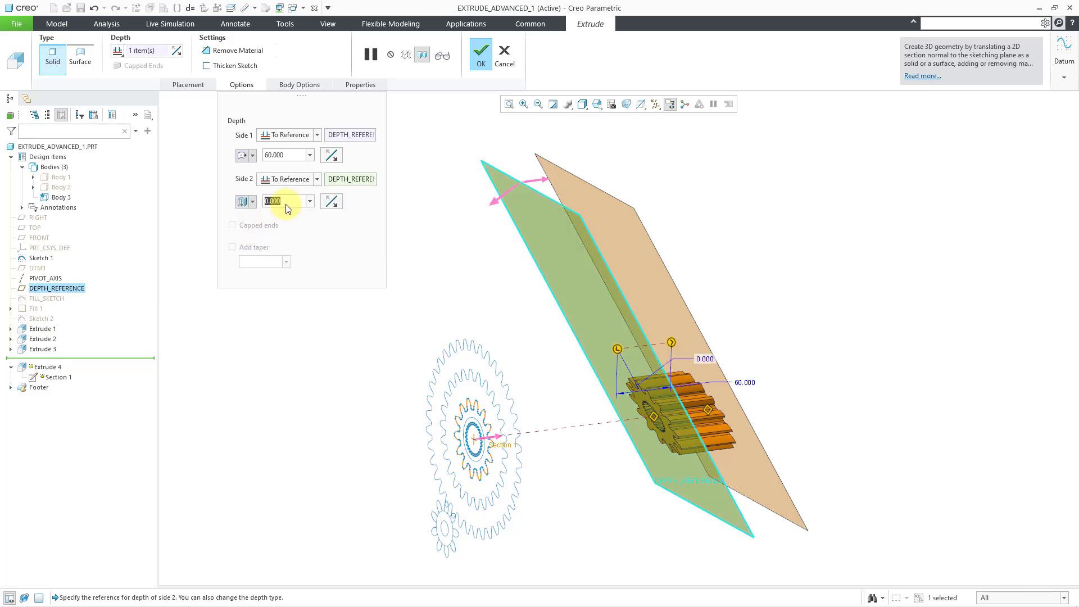
{"action": "type", "text": "40"}
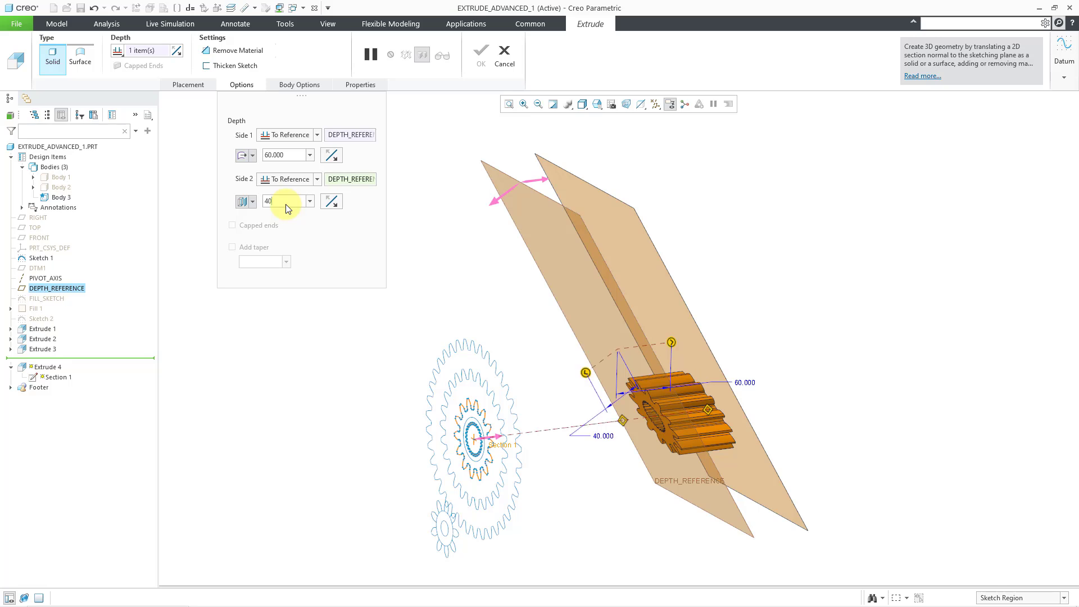
{"action": "key", "text": "Return"}
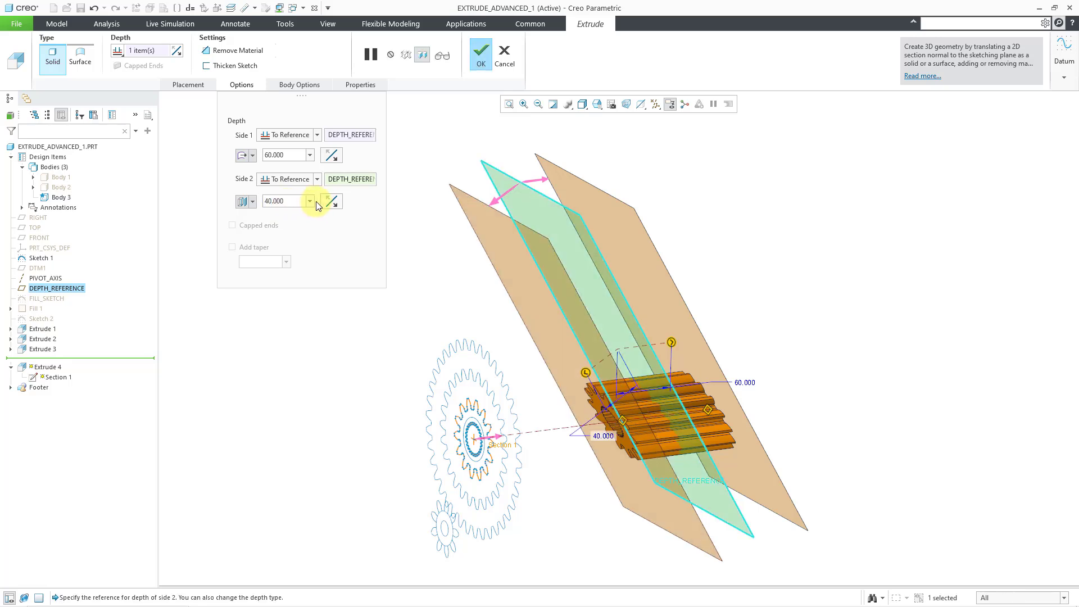
{"action": "mouse_move", "coordinate": [429, 248]}
{"action": "middle_mouse_down"}
{"action": "mouse_move", "coordinate": [410, 241]}
{"action": "mouse_move", "coordinate": [416, 254]}
{"action": "middle_mouse_up"}
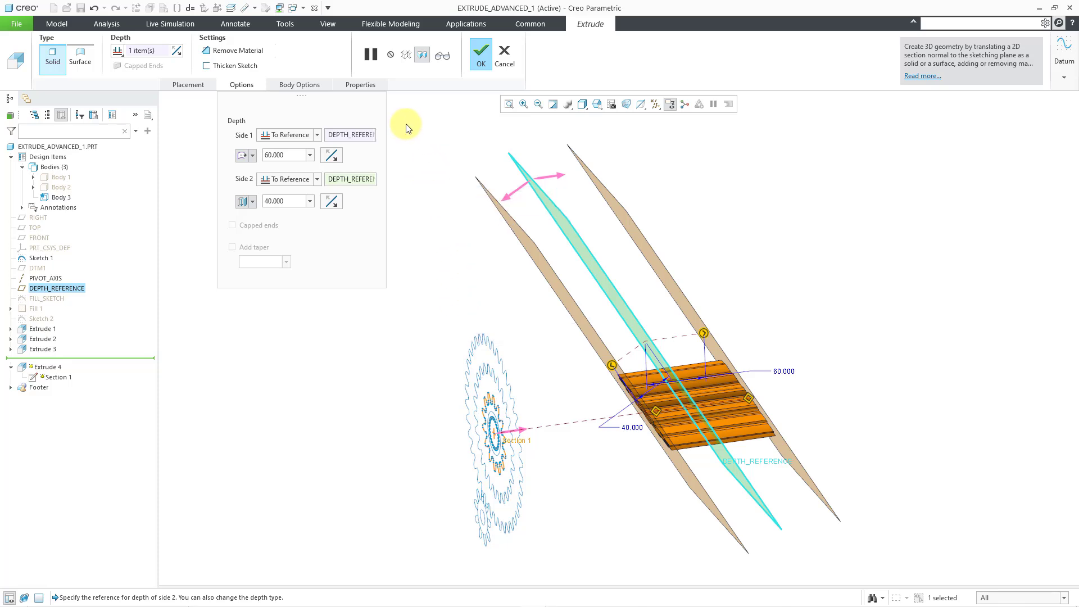
Create Extrude 4's geometry as a new body instead of adding it to Body 3, and complete the feature
{"action": "left_click", "coordinate": [304, 86]}
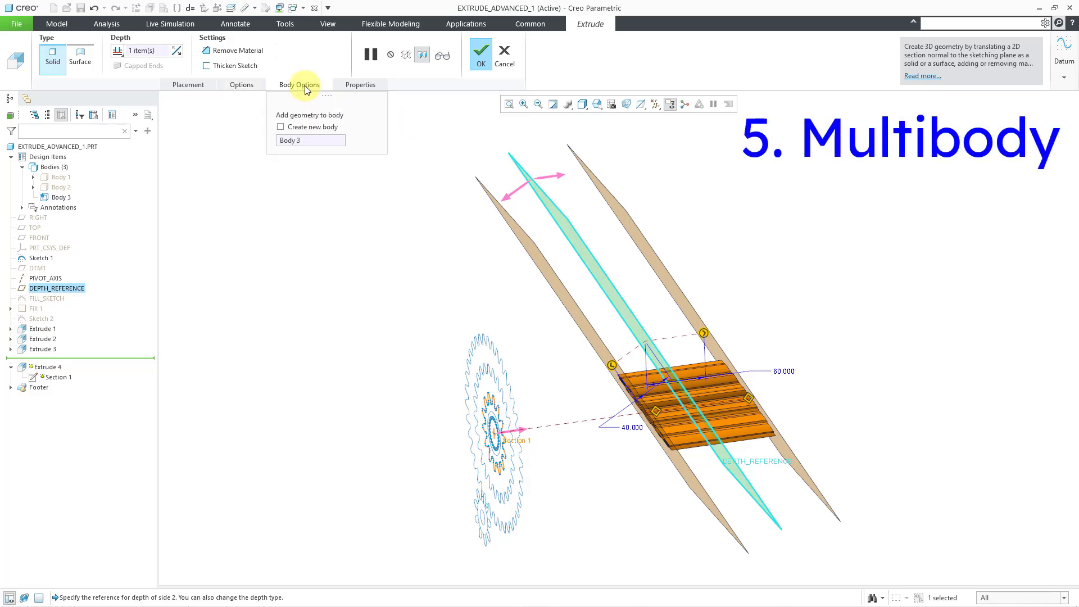
{"action": "left_click", "coordinate": [280, 128]}
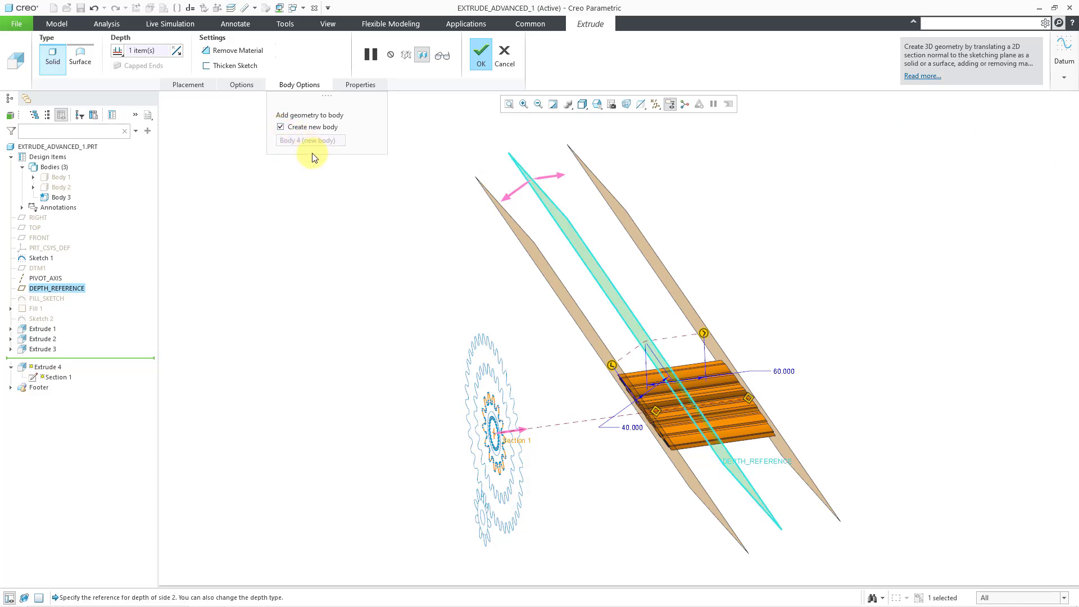
{"action": "left_click", "coordinate": [485, 59]}
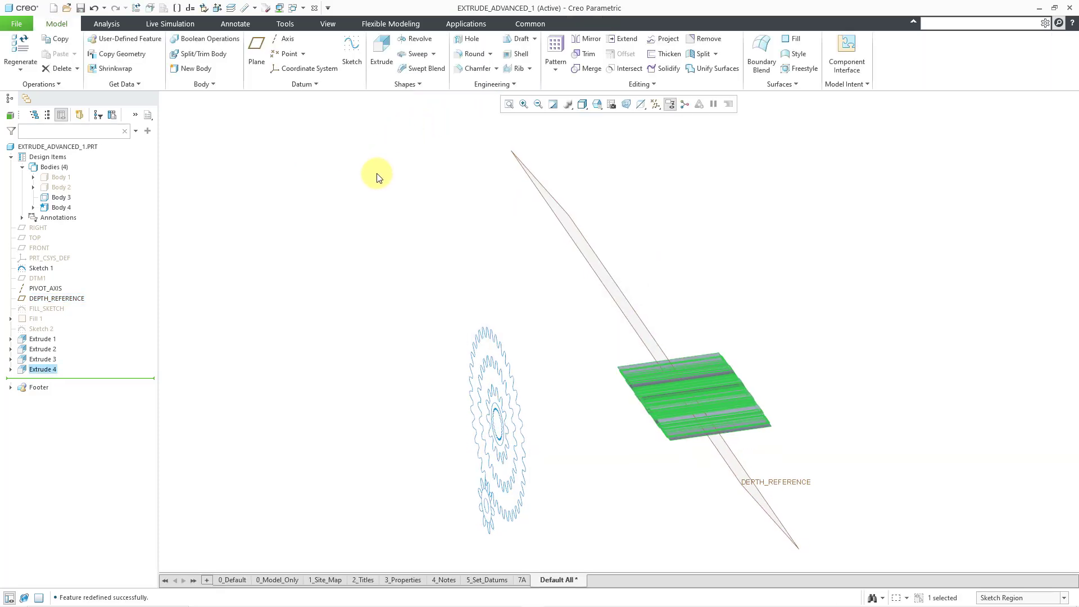
Expand Body 4, Body 2 and Body 1 in the model tree to examine which extrudes contribute to each body
{"action": "left_click", "coordinate": [33, 208]}
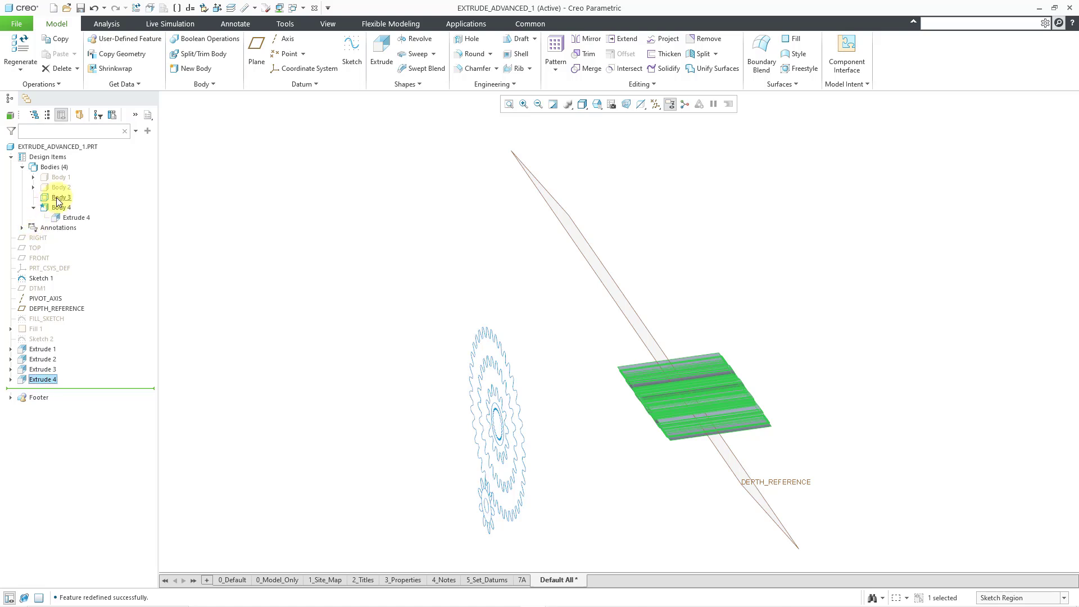
{"action": "left_click", "coordinate": [33, 188]}
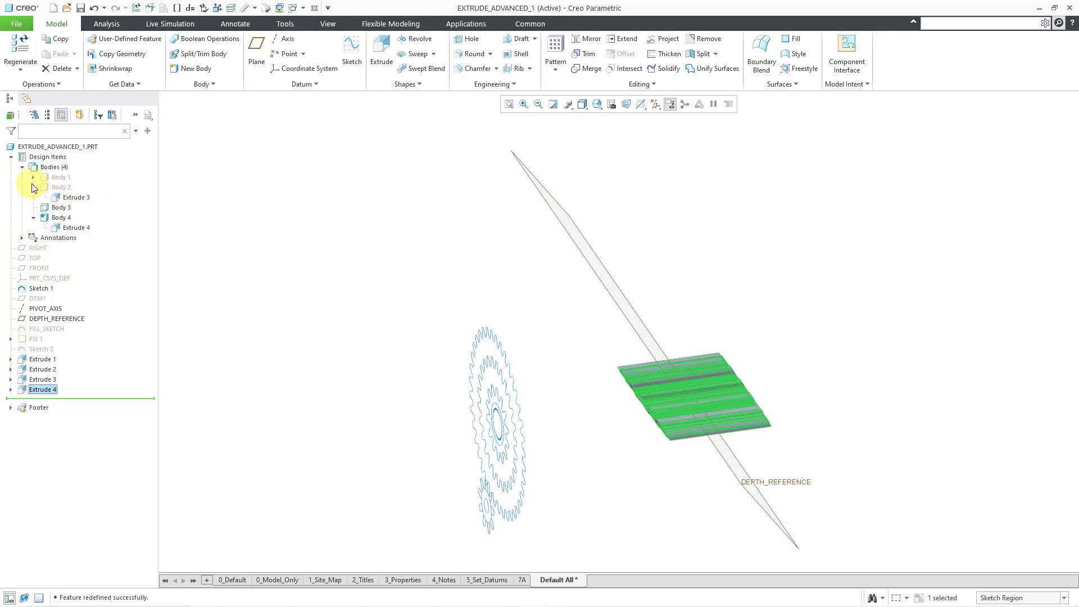
{"action": "left_click", "coordinate": [33, 178]}
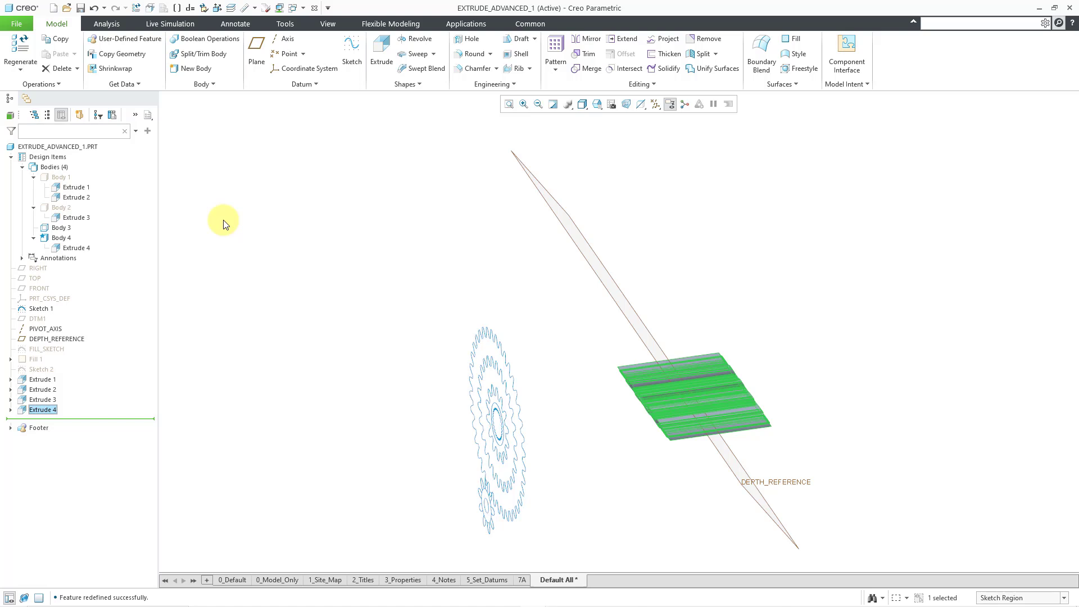
{"action": "left_click", "coordinate": [247, 216]}
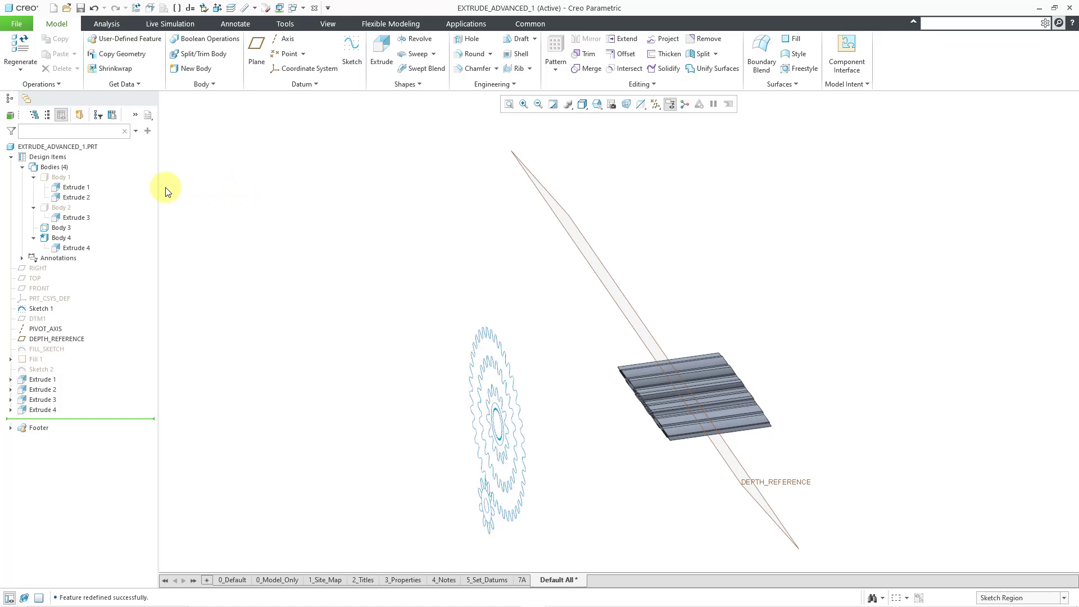
Assign the steel.mtl material from the Legacy-Materials library to Body 1
{"action": "left_click", "coordinate": [66, 177]}
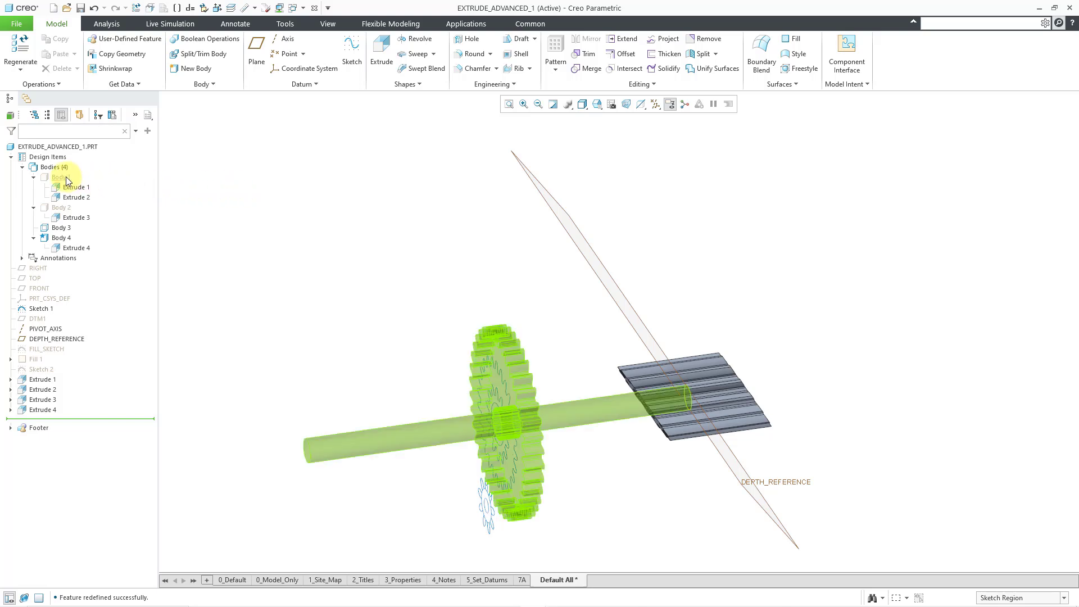
{"action": "right_click", "coordinate": [66, 176]}
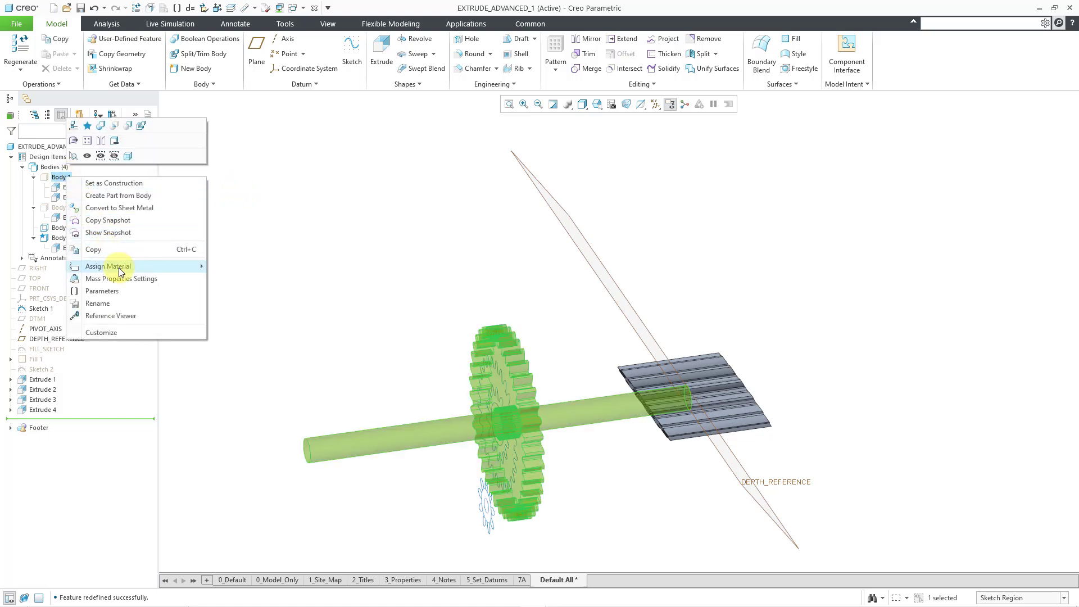
{"action": "mouse_move", "coordinate": [129, 267]}
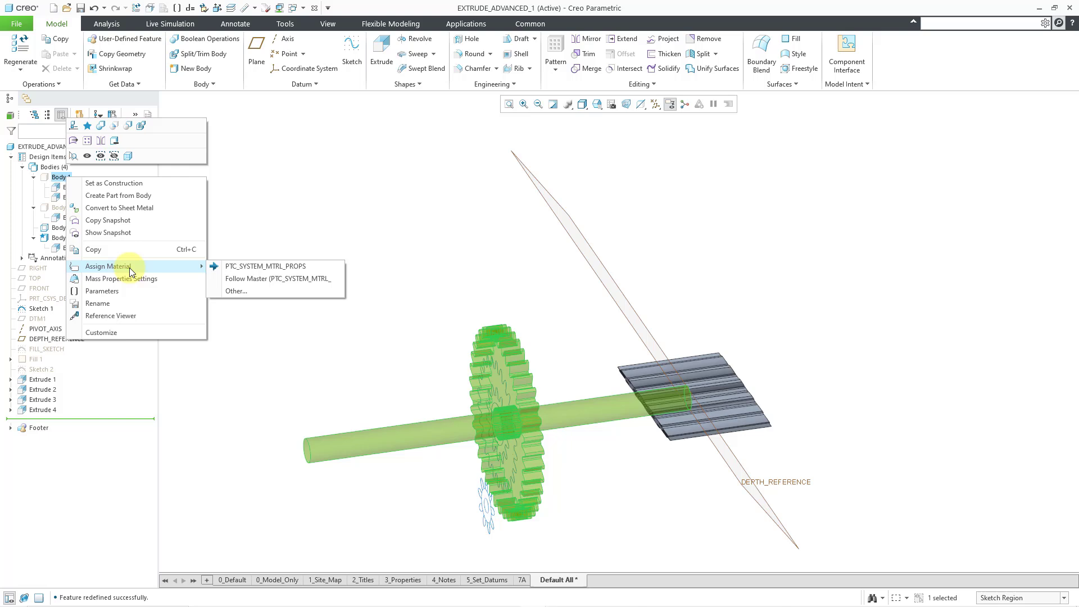
{"action": "left_click", "coordinate": [252, 291]}
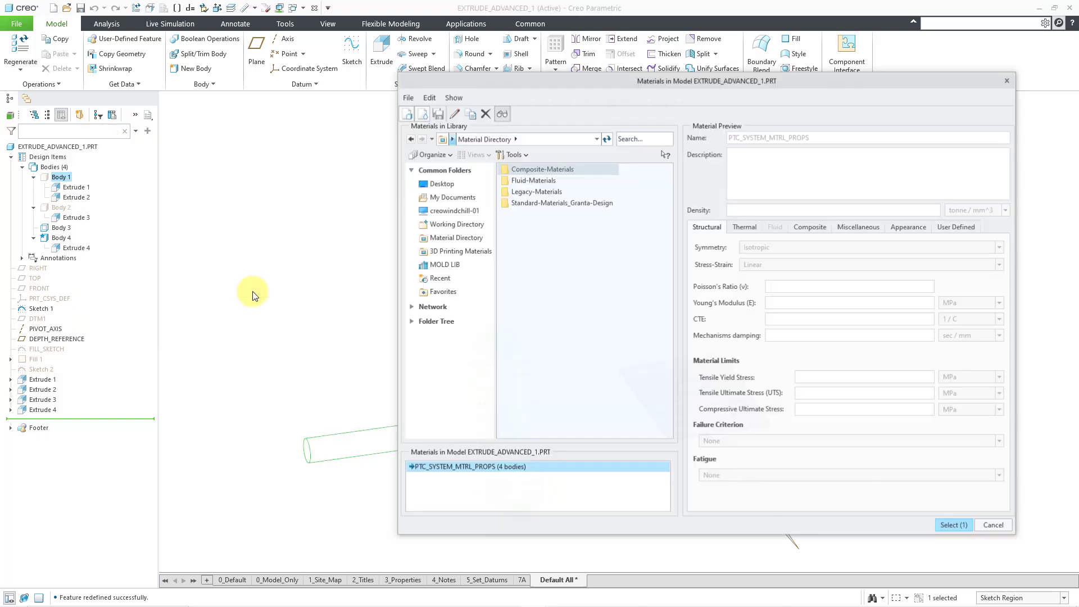
{"action": "double_click", "coordinate": [550, 192]}
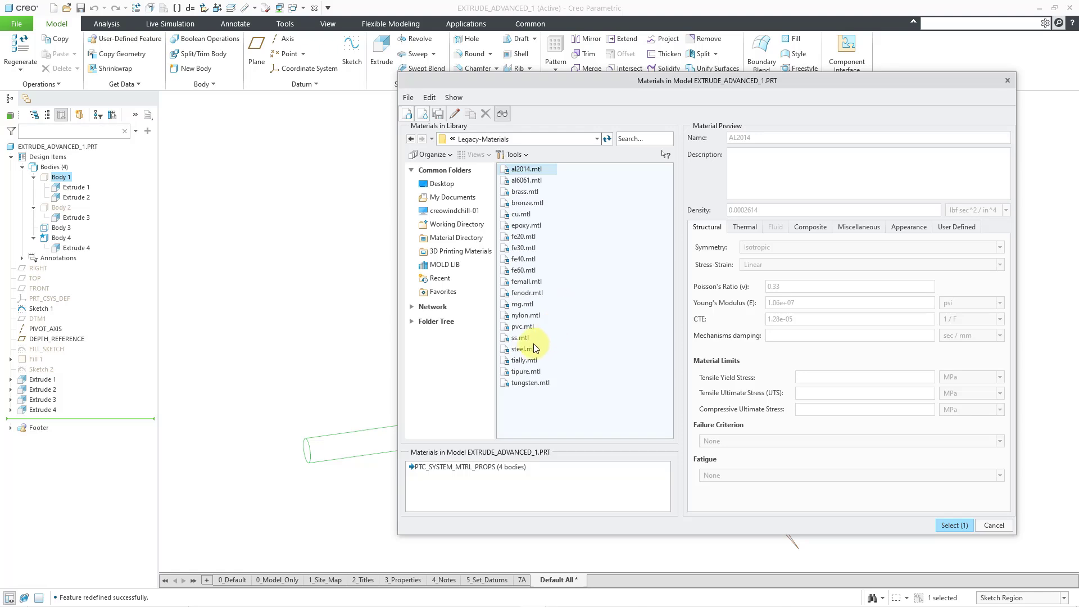
{"action": "double_click", "coordinate": [531, 349]}
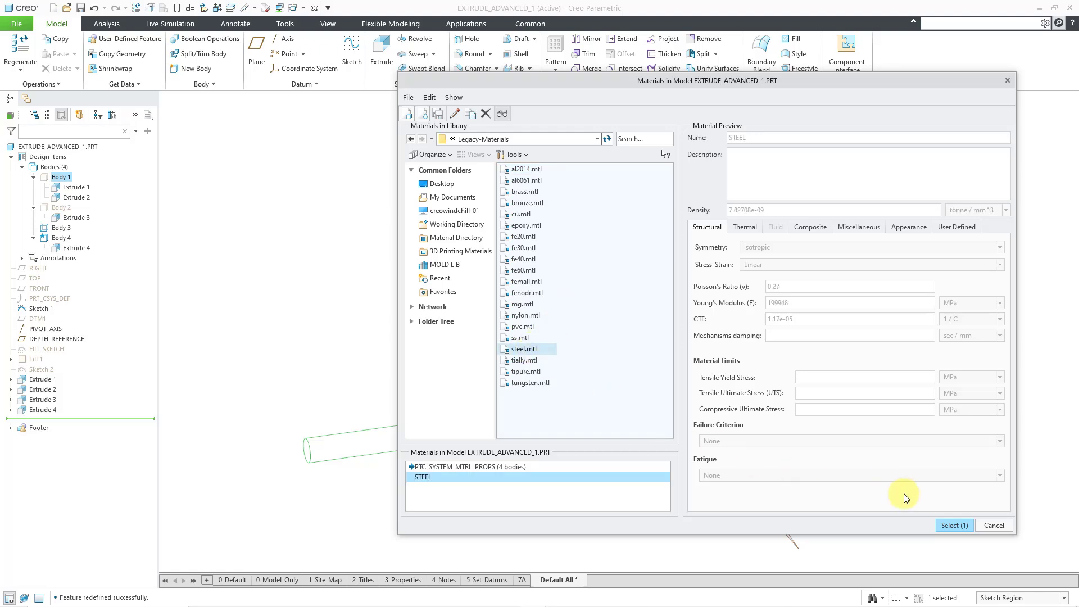
{"action": "left_click", "coordinate": [953, 525]}
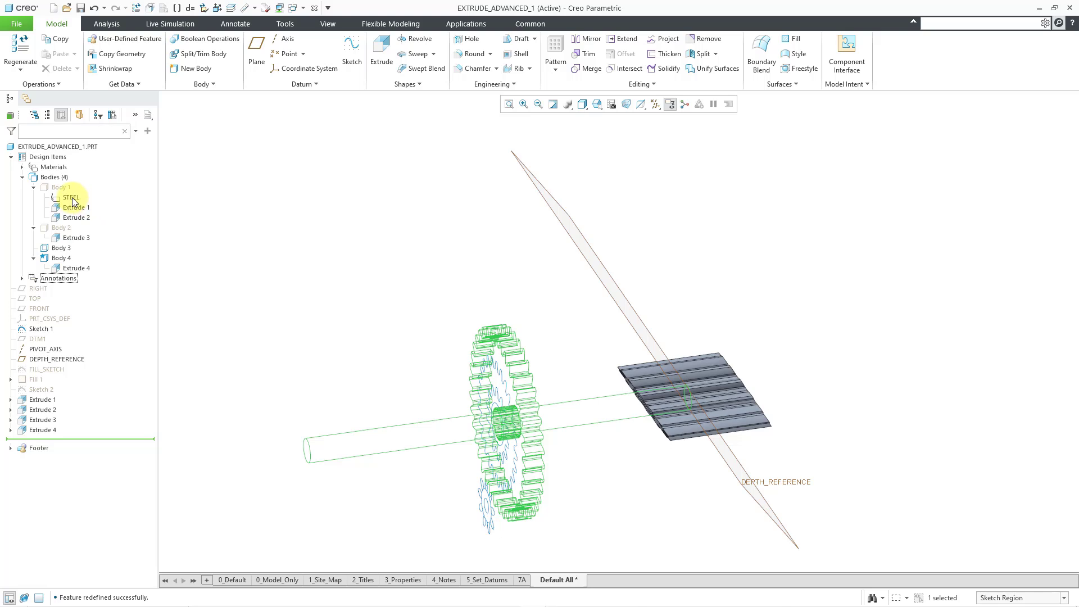
Show the hidden Body 1 and Body 2 in the model, and expand the part's list of materials
{"action": "left_click", "coordinate": [73, 187]}
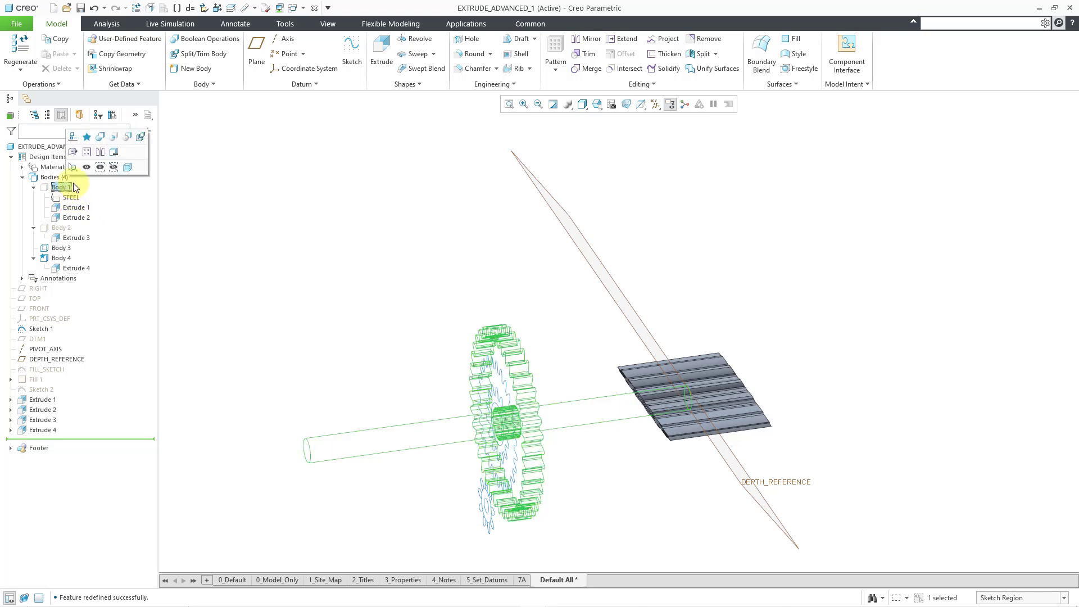
{"action": "left_click", "coordinate": [87, 167]}
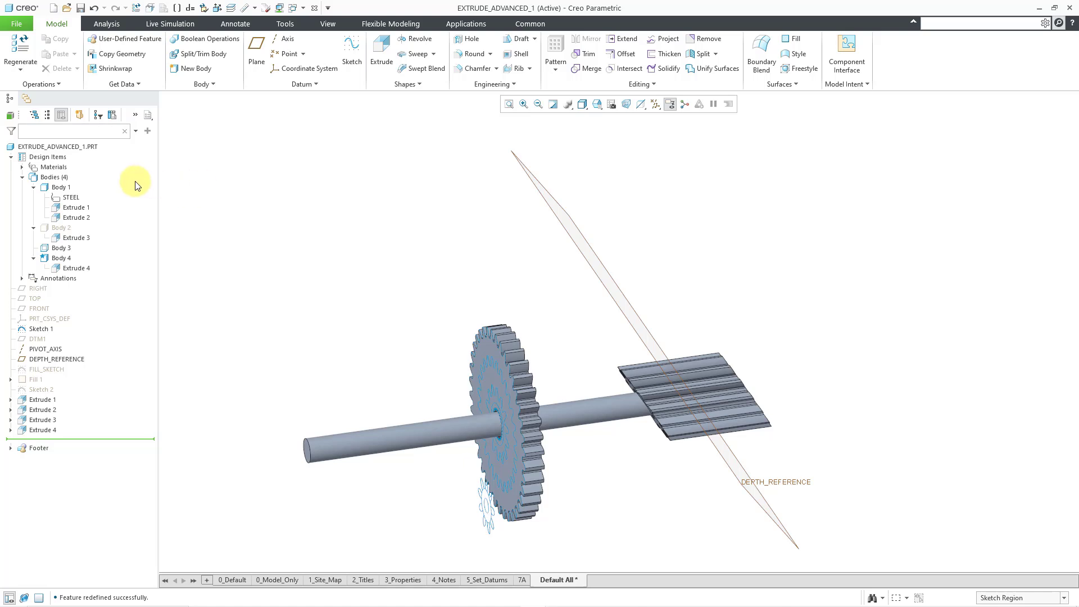
{"action": "left_click", "coordinate": [21, 167]}
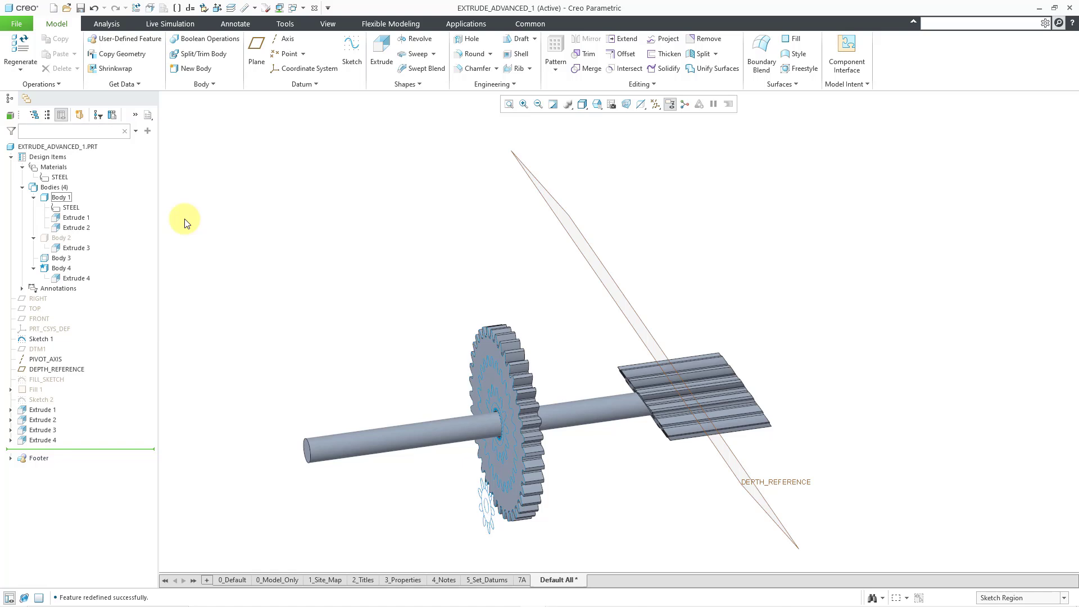
{"action": "left_click", "coordinate": [61, 240]}
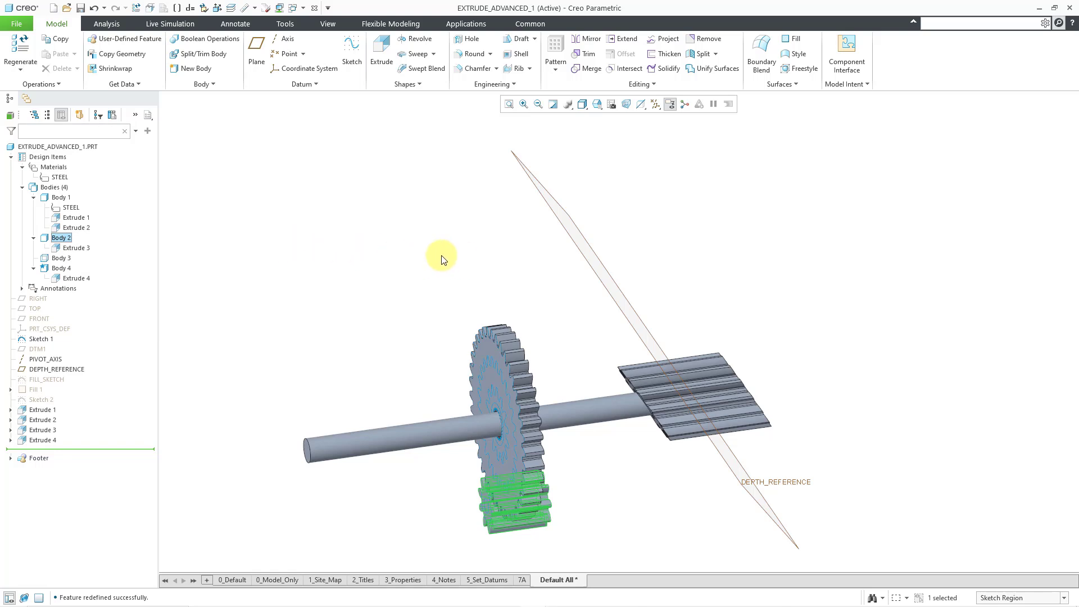
{"action": "left_click", "coordinate": [406, 251]}
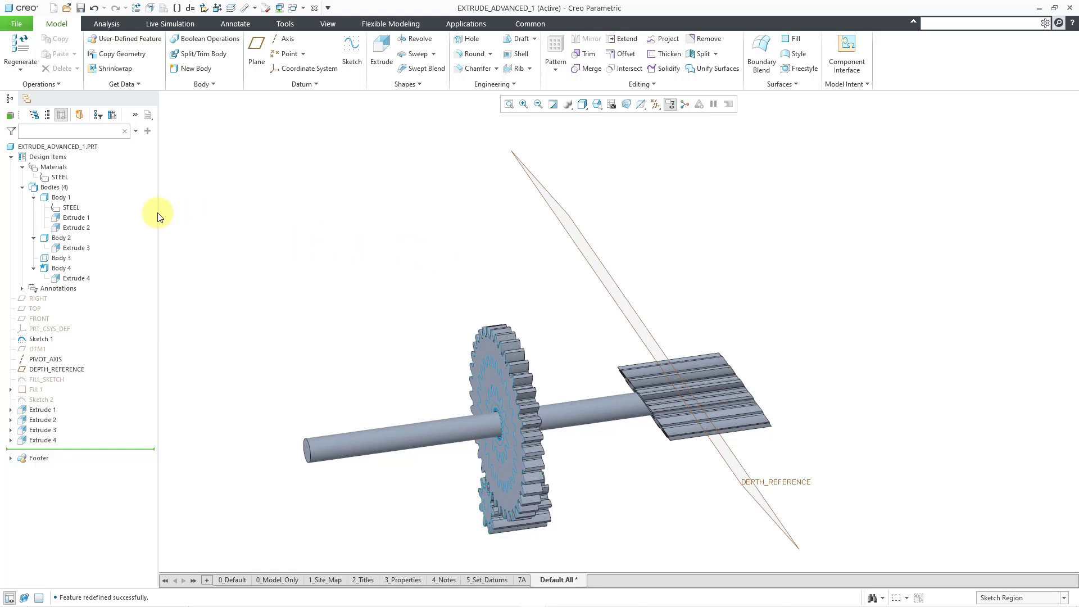
Assign the al6061.mtl material from the Legacy-Materials library to Body 2
{"action": "right_click", "coordinate": [62, 241]}
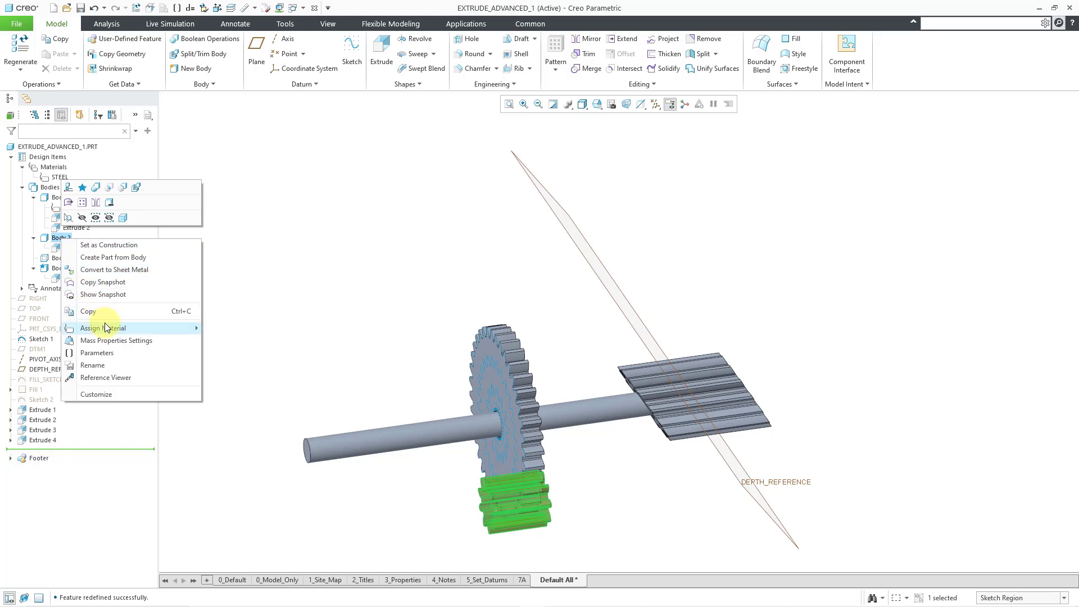
{"action": "mouse_move", "coordinate": [106, 330]}
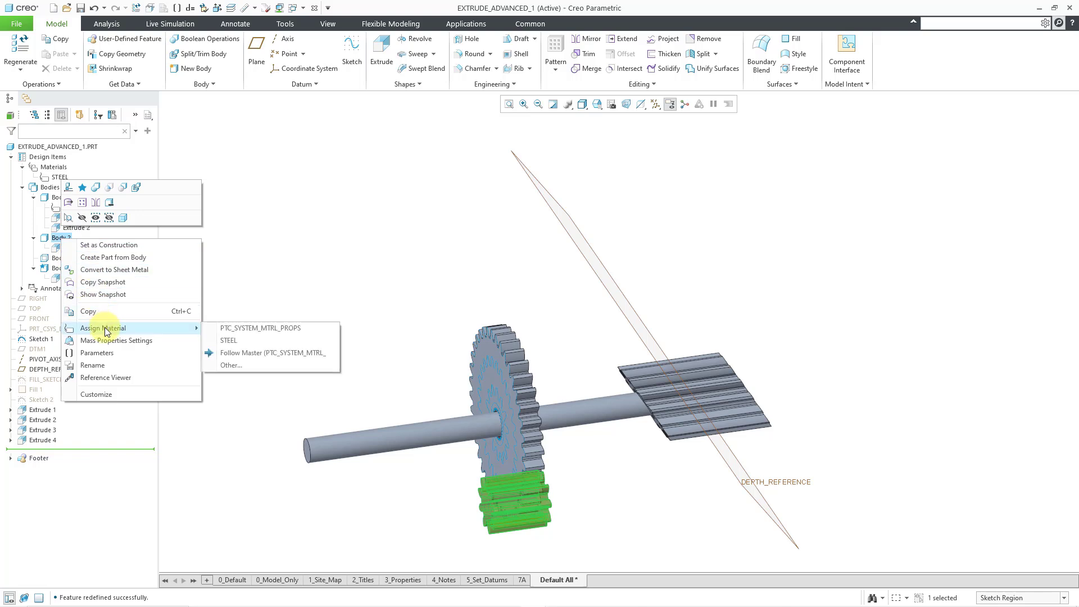
{"action": "left_click", "coordinate": [247, 365]}
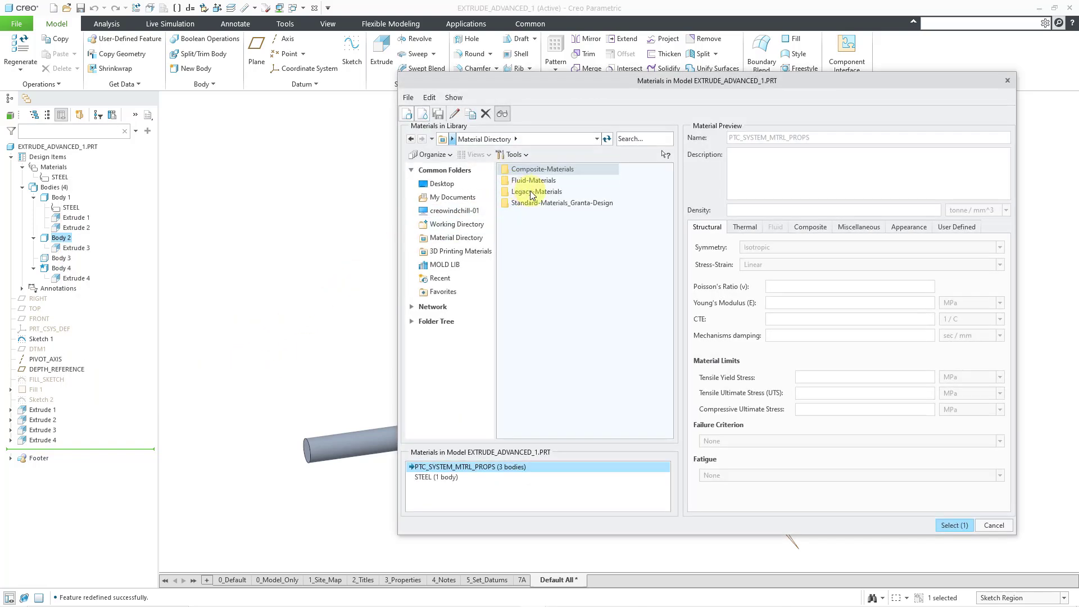
{"action": "double_click", "coordinate": [530, 191]}
{"action": "double_click", "coordinate": [525, 183]}
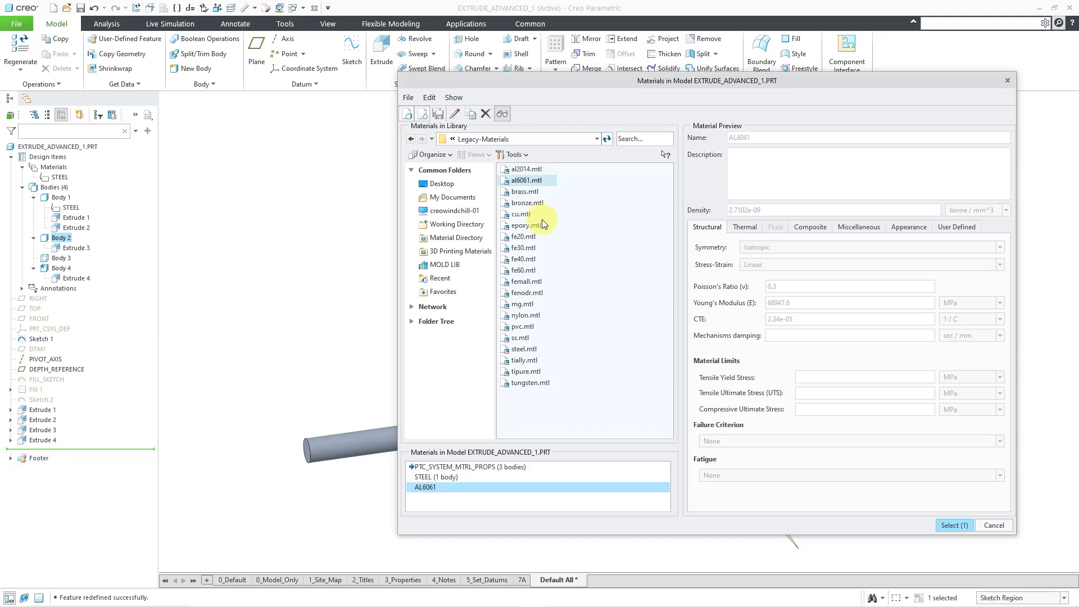
{"action": "left_click", "coordinate": [952, 526]}
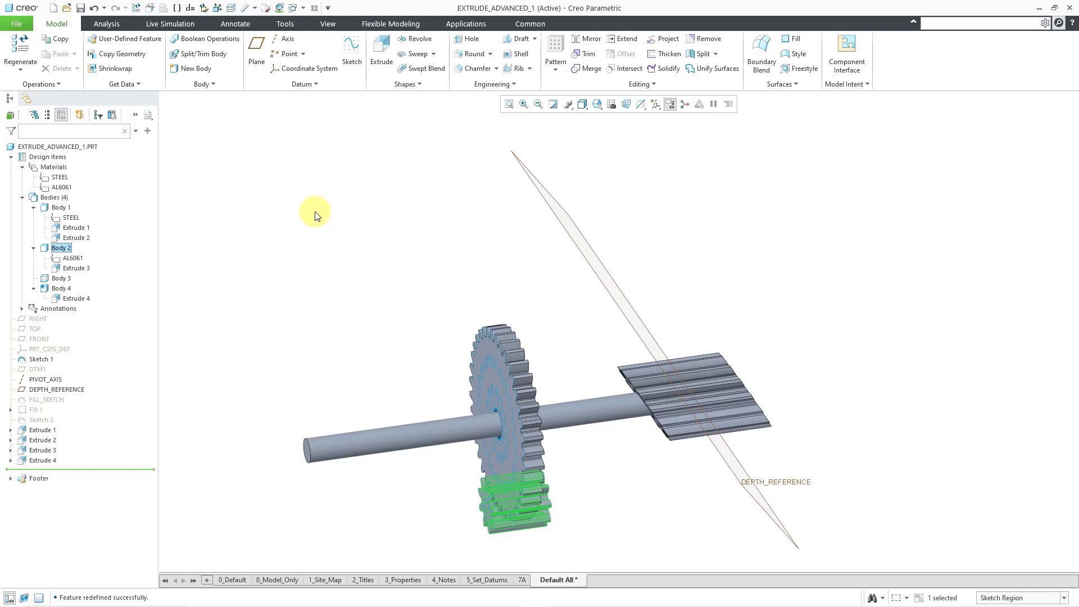
{"action": "left_click", "coordinate": [285, 216]}
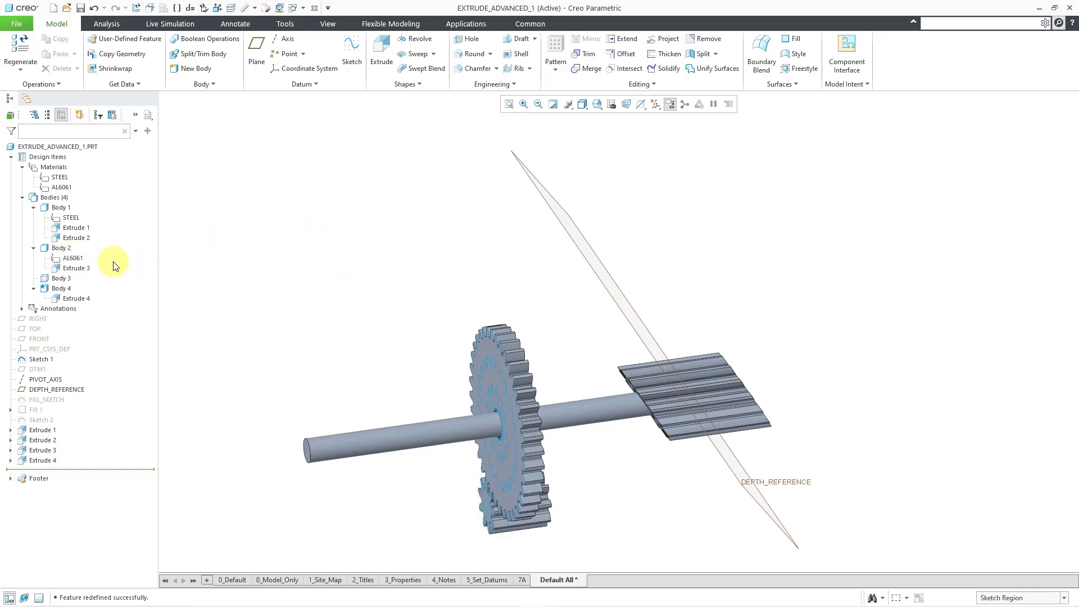
Apply a light purple appearance from My Appearances to Body 2, the small lower gear
{"action": "mouse_move", "coordinate": [443, 220]}
{"action": "middle_mouse_down"}
{"action": "mouse_move", "coordinate": [459, 230]}
{"action": "mouse_move", "coordinate": [458, 209]}
{"action": "mouse_move", "coordinate": [465, 229]}
{"action": "middle_mouse_up"}
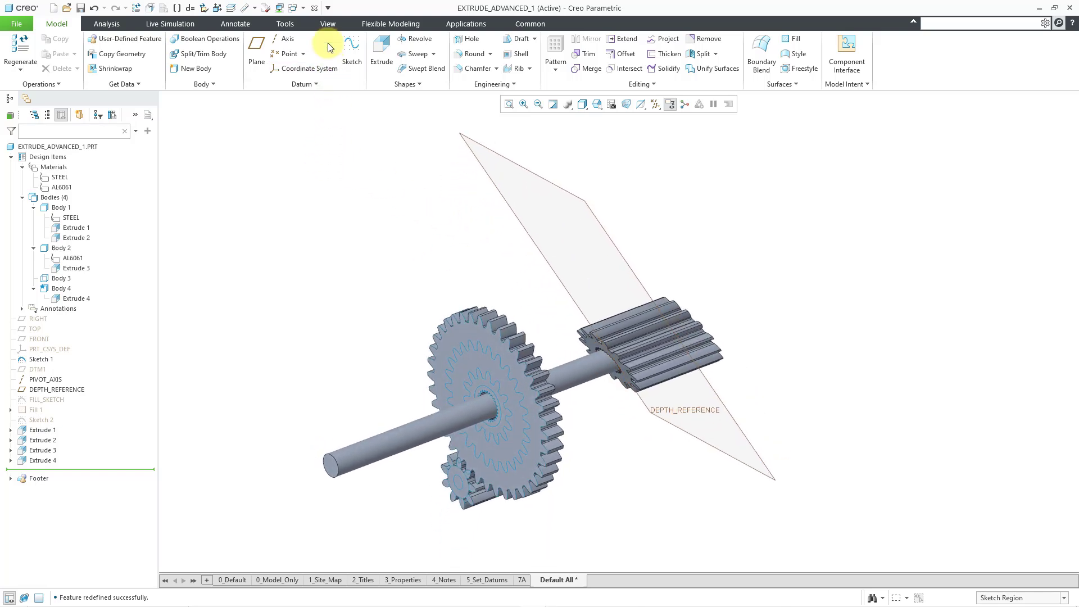
{"action": "left_click", "coordinate": [330, 24]}
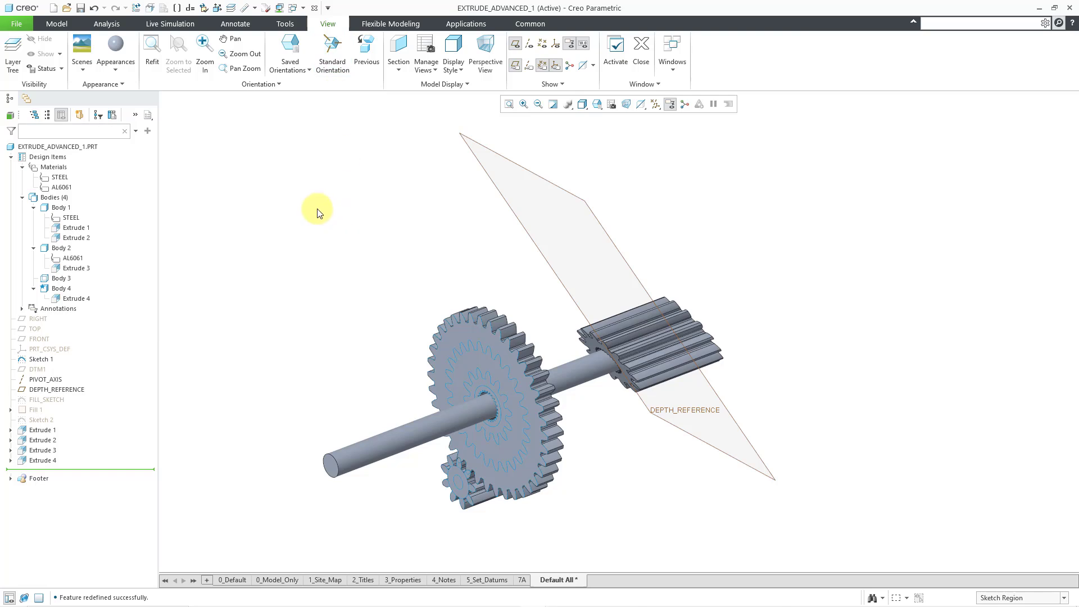
{"action": "left_click", "coordinate": [115, 71]}
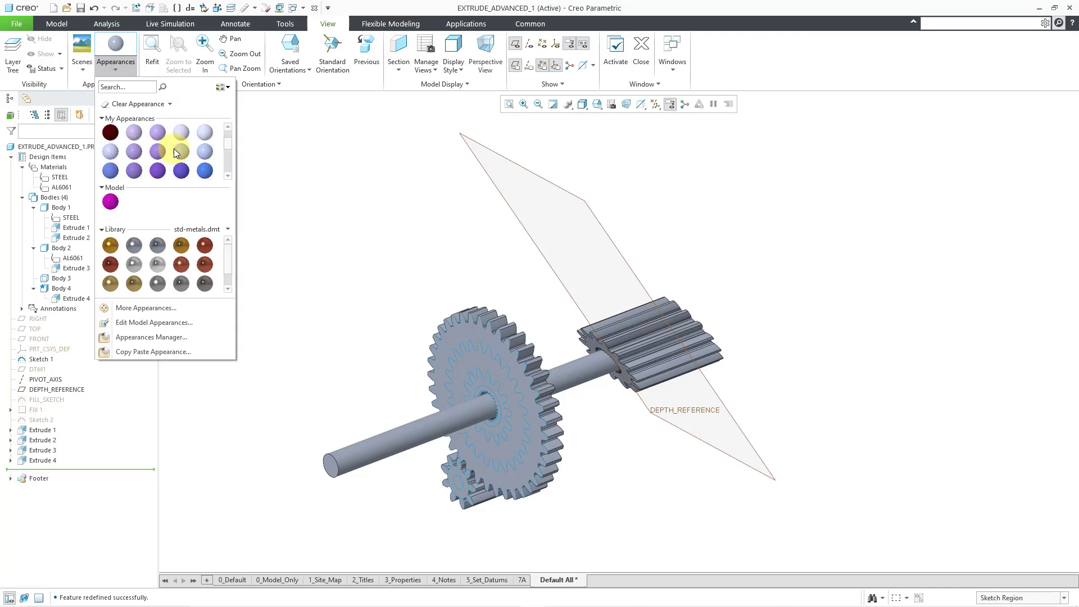
{"action": "mouse_move", "coordinate": [174, 148]}
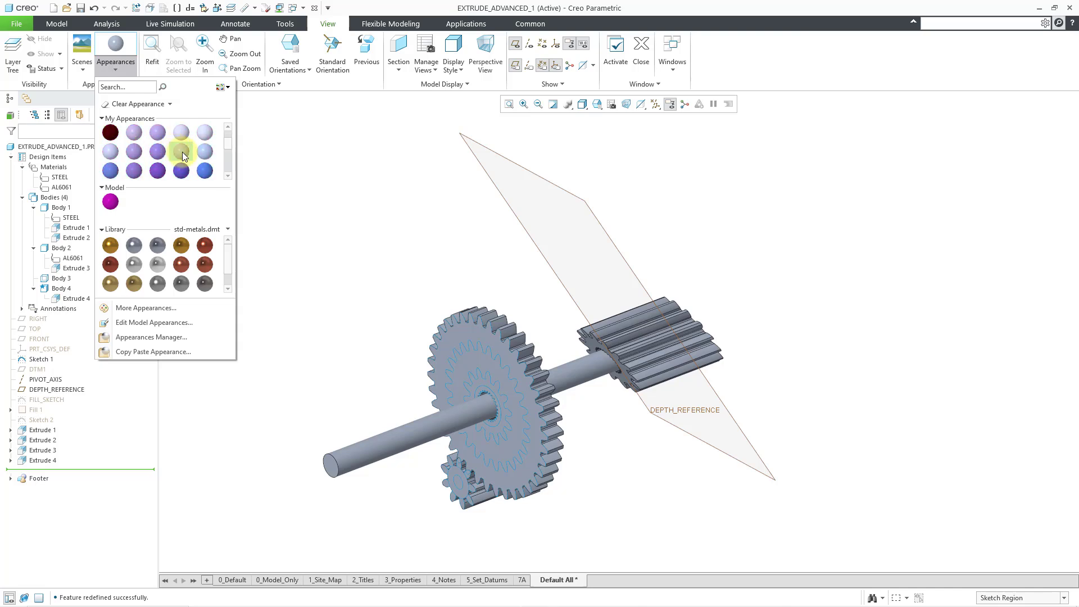
{"action": "left_click", "coordinate": [182, 151]}
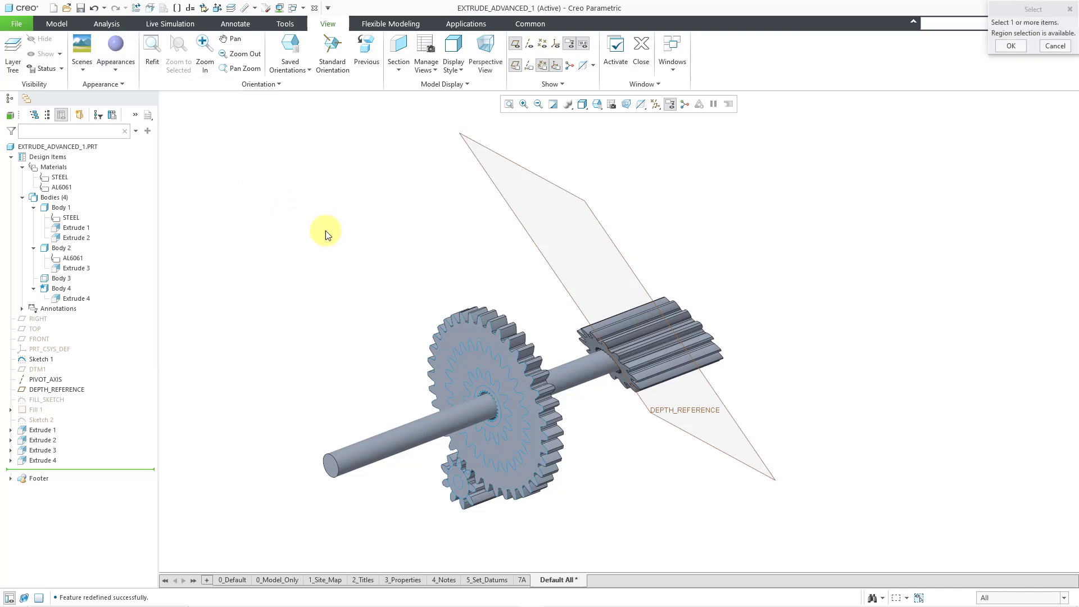
{"action": "left_click", "coordinate": [66, 251]}
{"action": "middle_click", "coordinate": [226, 237]}
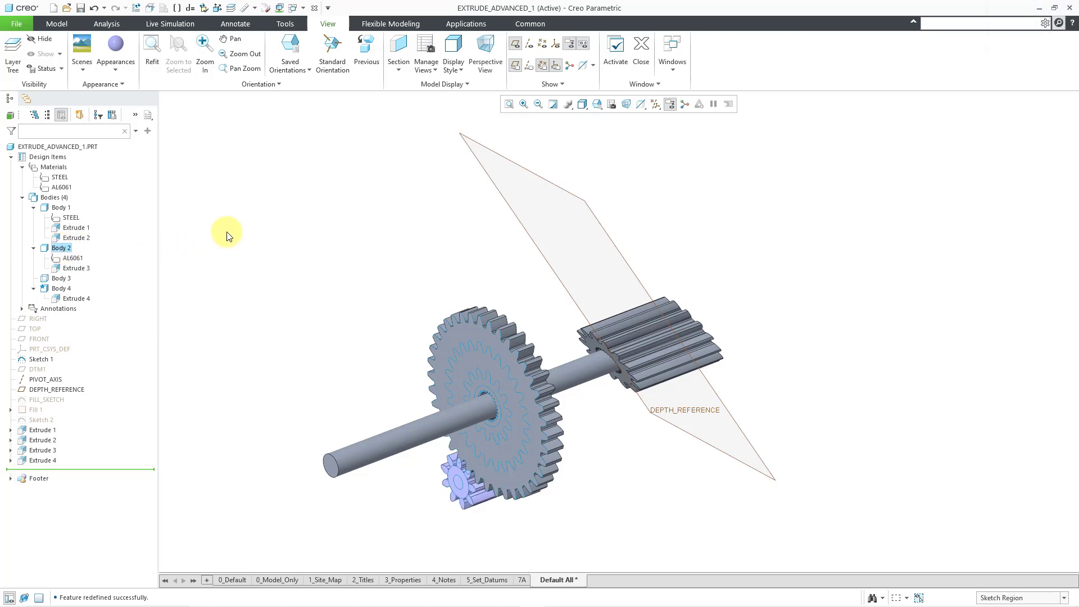
Apply a teal green appearance from My Appearances to Body 4, the long gear crossing the DEPTH_REFERENCE plane
{"action": "left_click", "coordinate": [119, 70]}
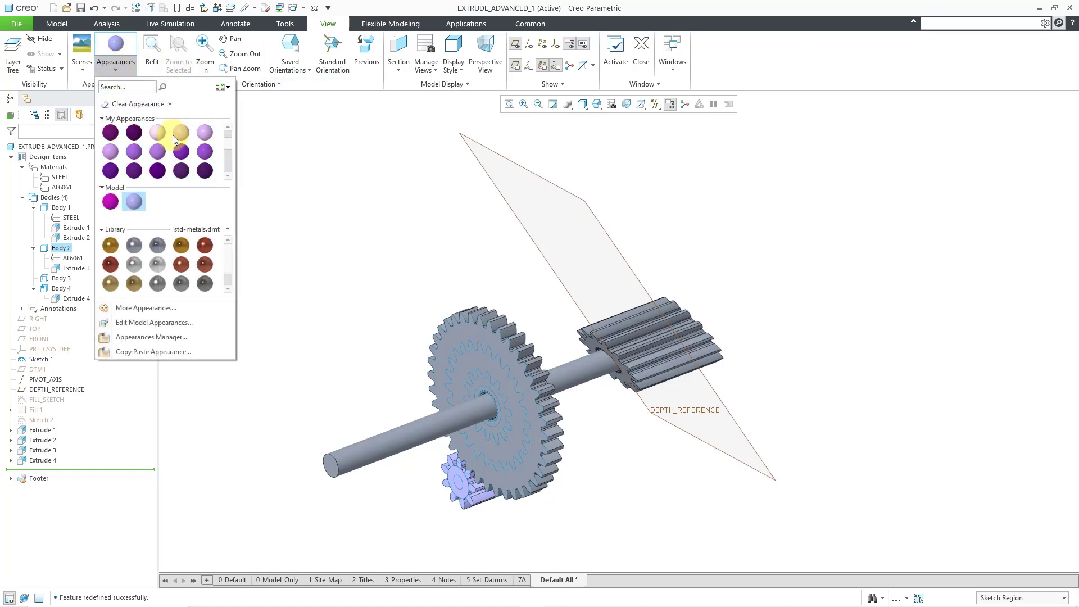
{"action": "mouse_move", "coordinate": [167, 148]}
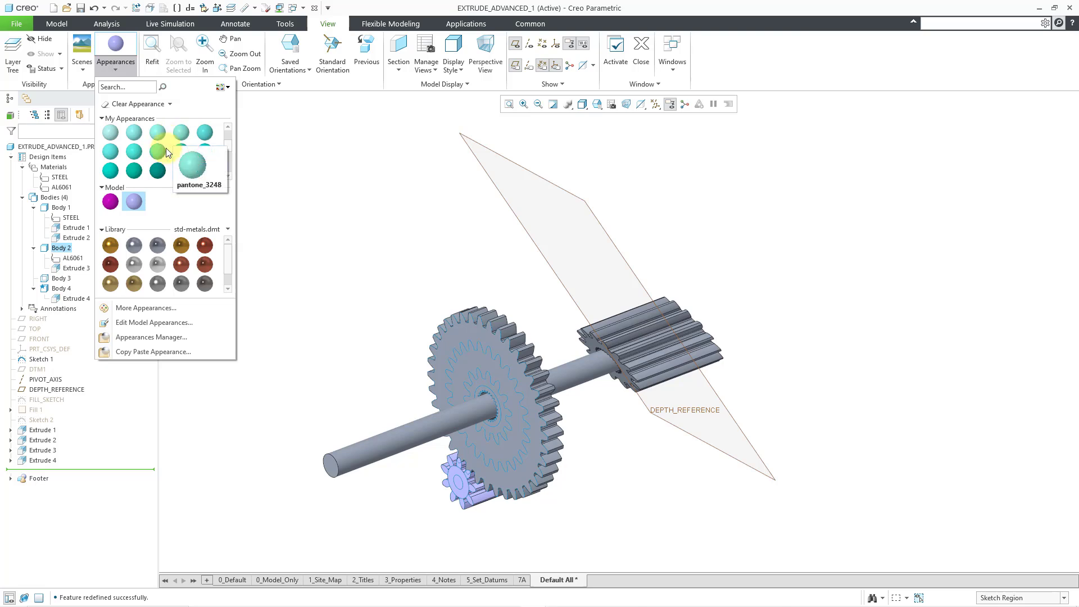
{"action": "left_click", "coordinate": [210, 172]}
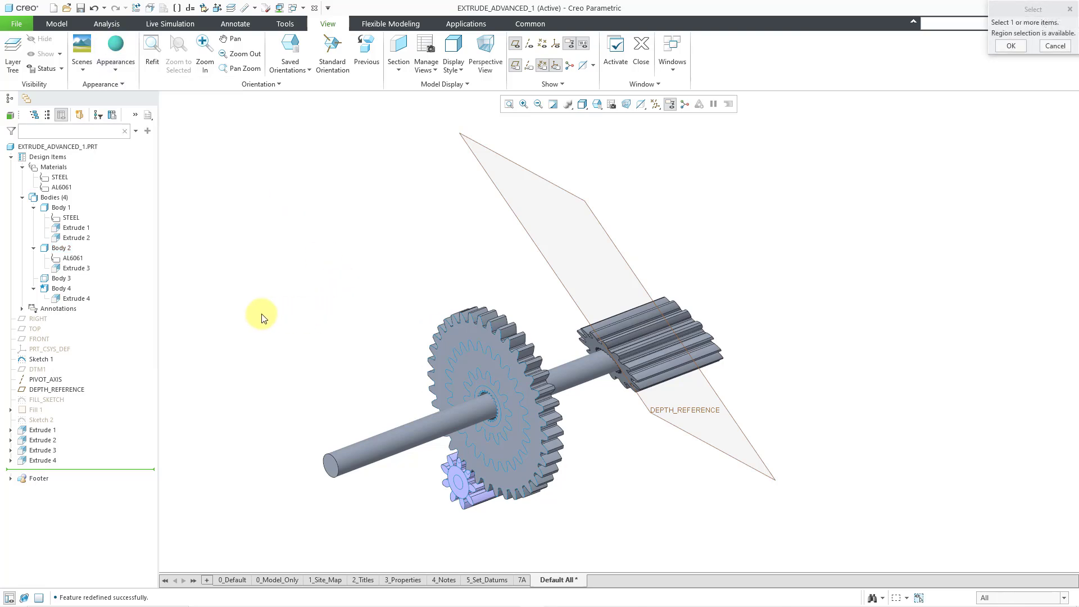
{"action": "left_click", "coordinate": [63, 289]}
{"action": "middle_click", "coordinate": [288, 262]}
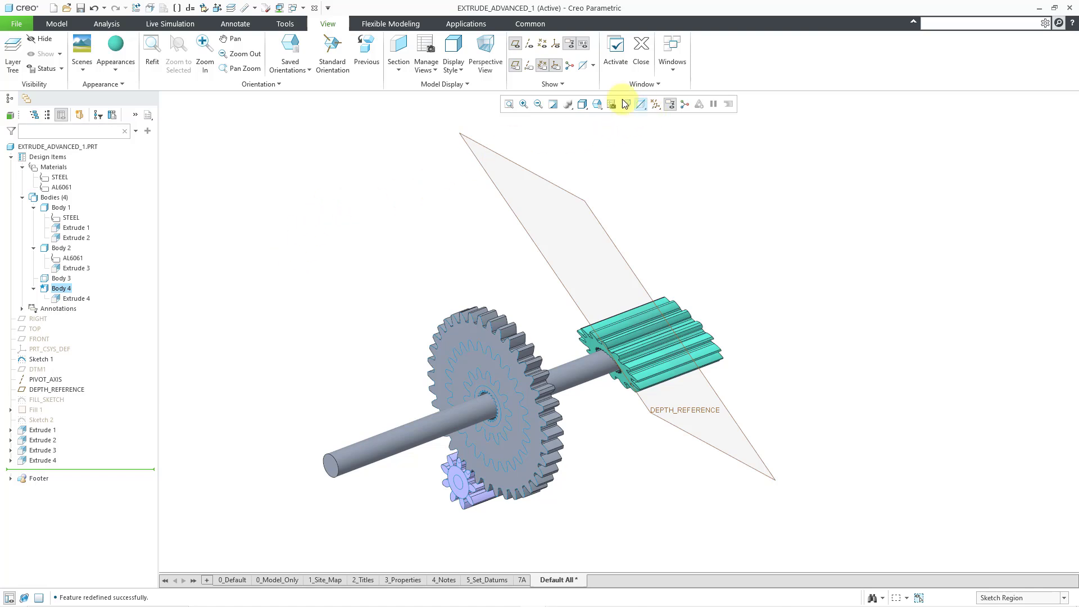
Turn off the display of datum planes in the model
{"action": "left_click", "coordinate": [514, 66]}
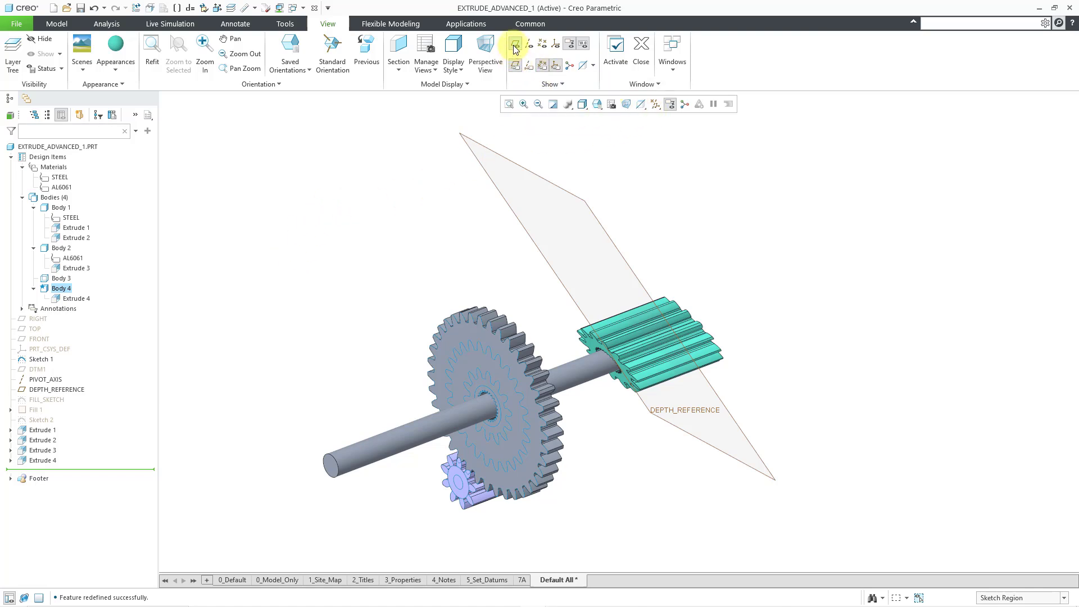
{"action": "mouse_move", "coordinate": [558, 181]}
{"action": "middle_mouse_down"}
{"action": "mouse_move", "coordinate": [554, 140]}
{"action": "mouse_move", "coordinate": [549, 169]}
{"action": "middle_mouse_up"}
{"action": "scroll", "coordinate": [378, 522], "scroll_direction": "up", "scroll_amount": 2}
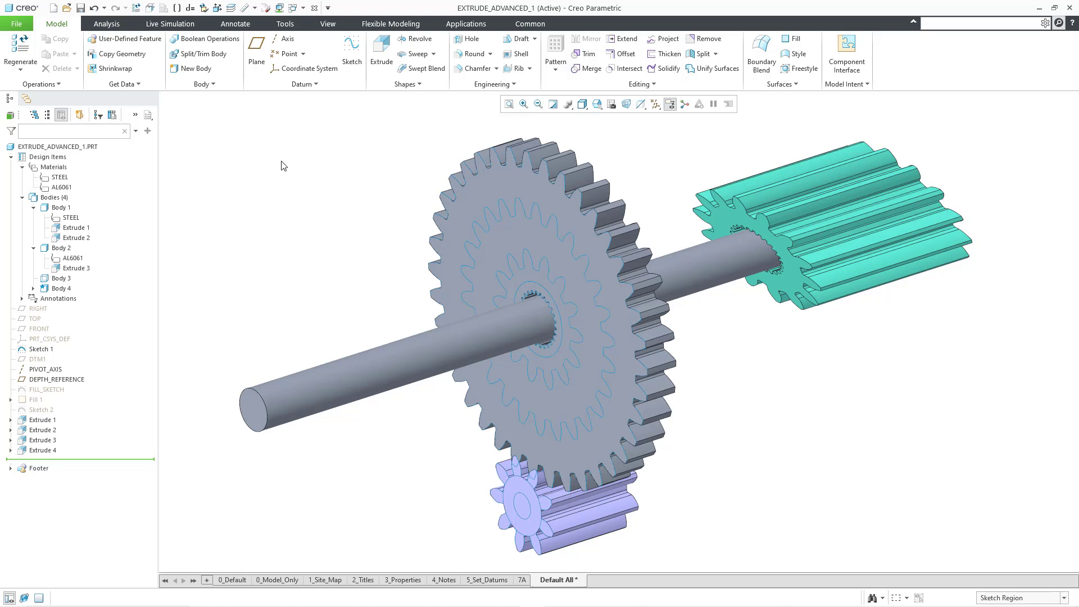
Extrude the toothed ring sketch region on the large gear's face to a depth of 10
{"action": "left_click", "coordinate": [497, 229]}
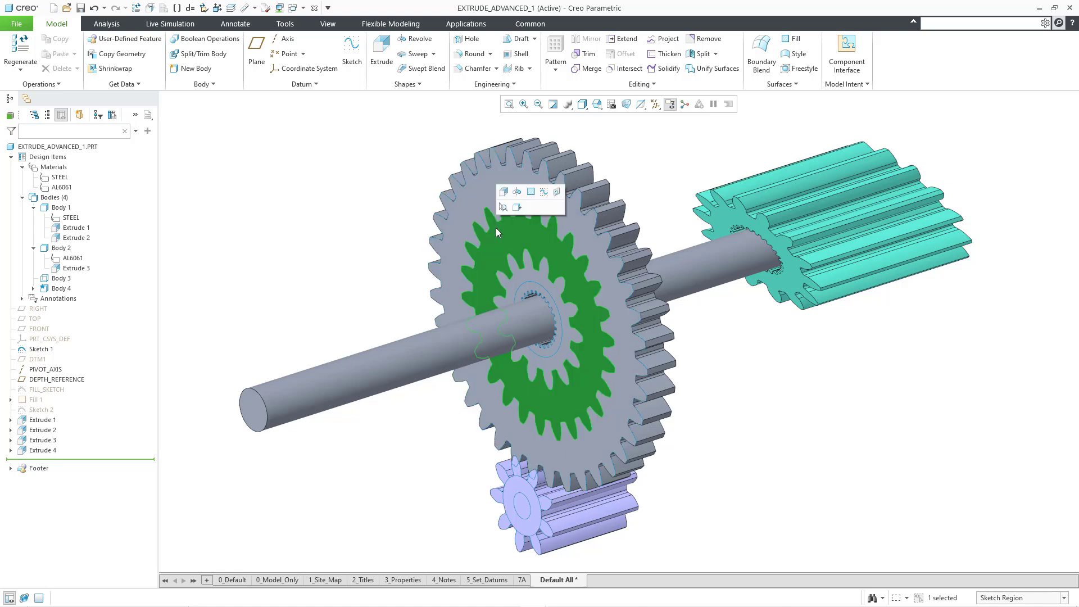
{"action": "left_click", "coordinate": [504, 192]}
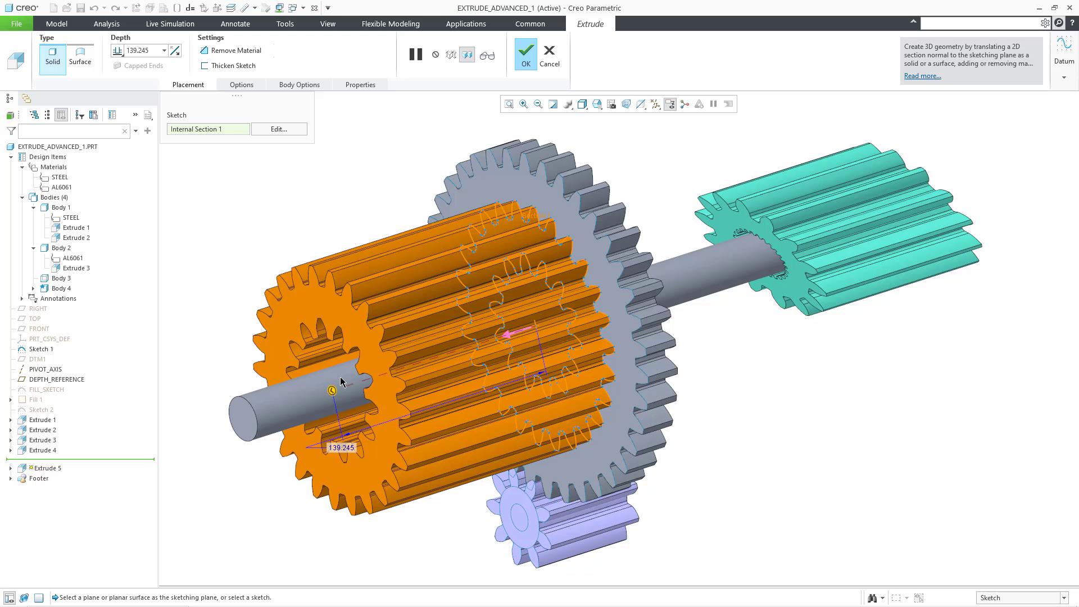
{"action": "double_click", "coordinate": [342, 448]}
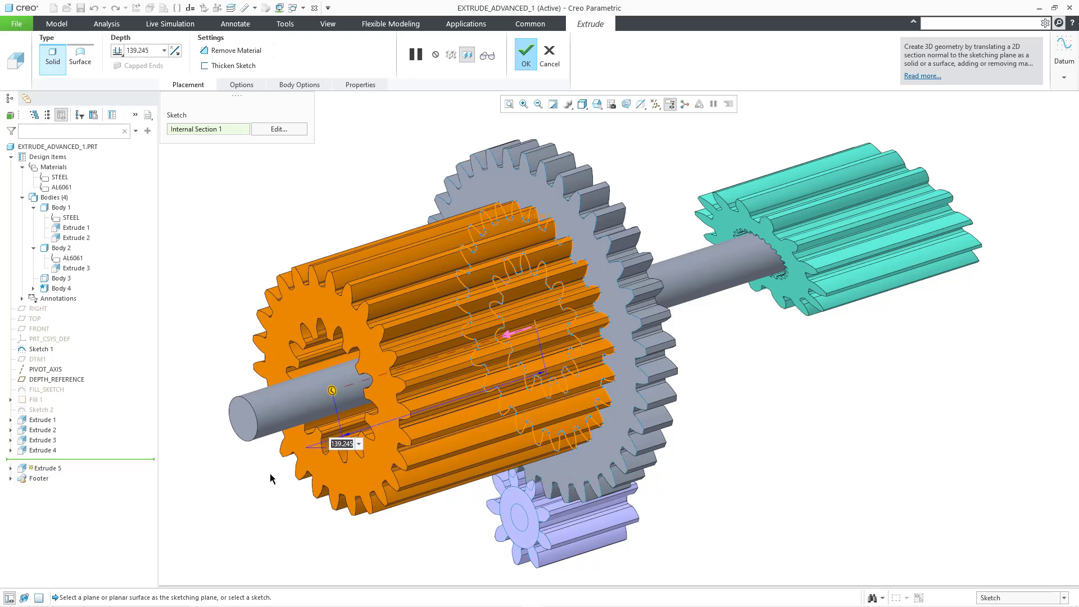
{"action": "type", "text": "10"}
{"action": "key", "text": "Return"}
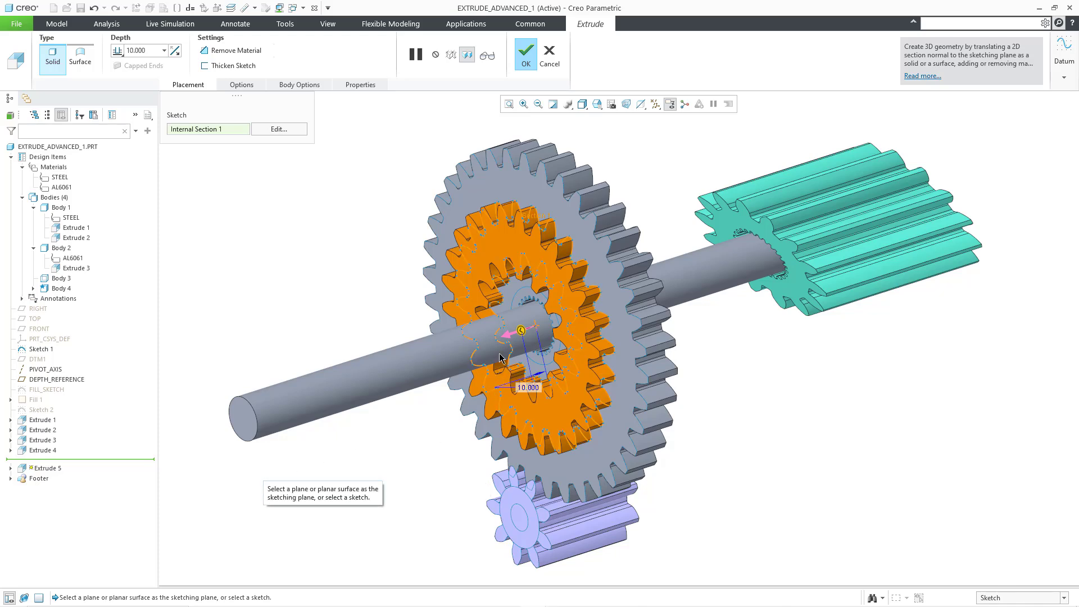
Flip the ring extrusion into the large gear and set it to remove material
{"action": "left_click", "coordinate": [508, 337]}
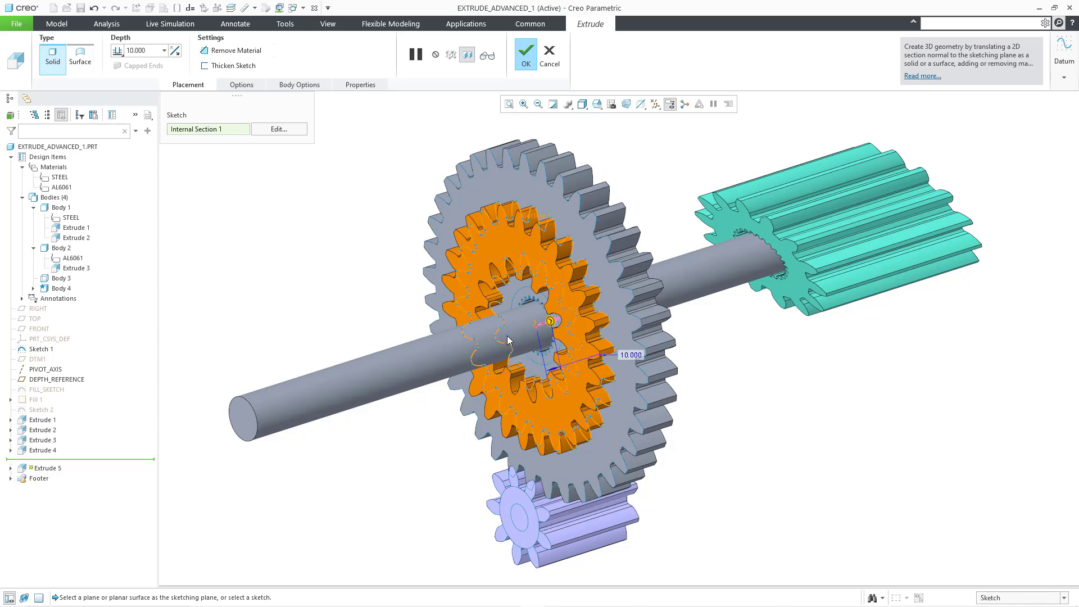
{"action": "right_click", "coordinate": [335, 237]}
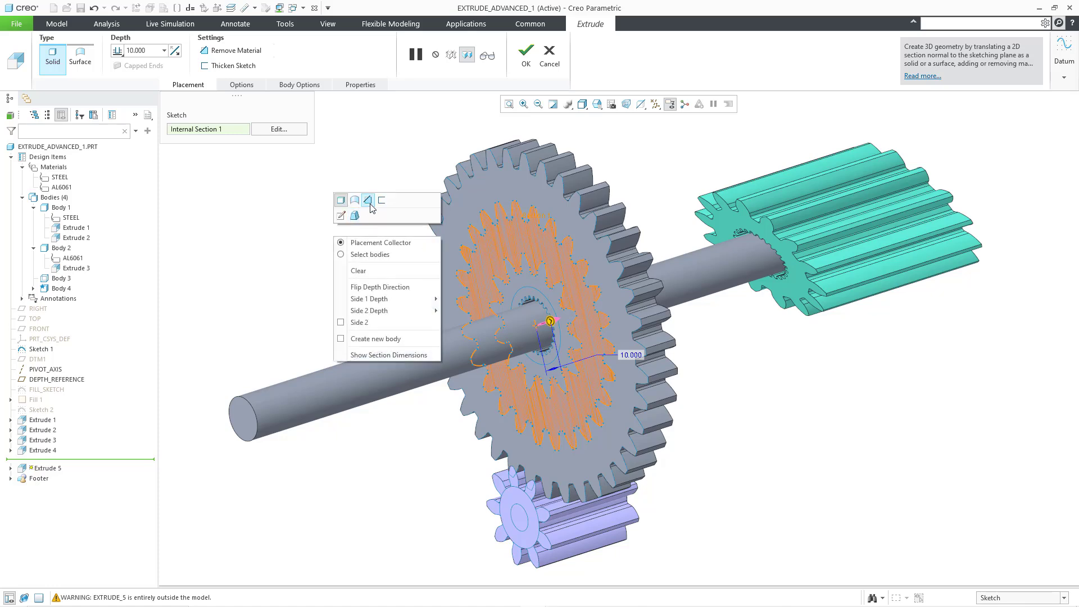
{"action": "left_click", "coordinate": [355, 216]}
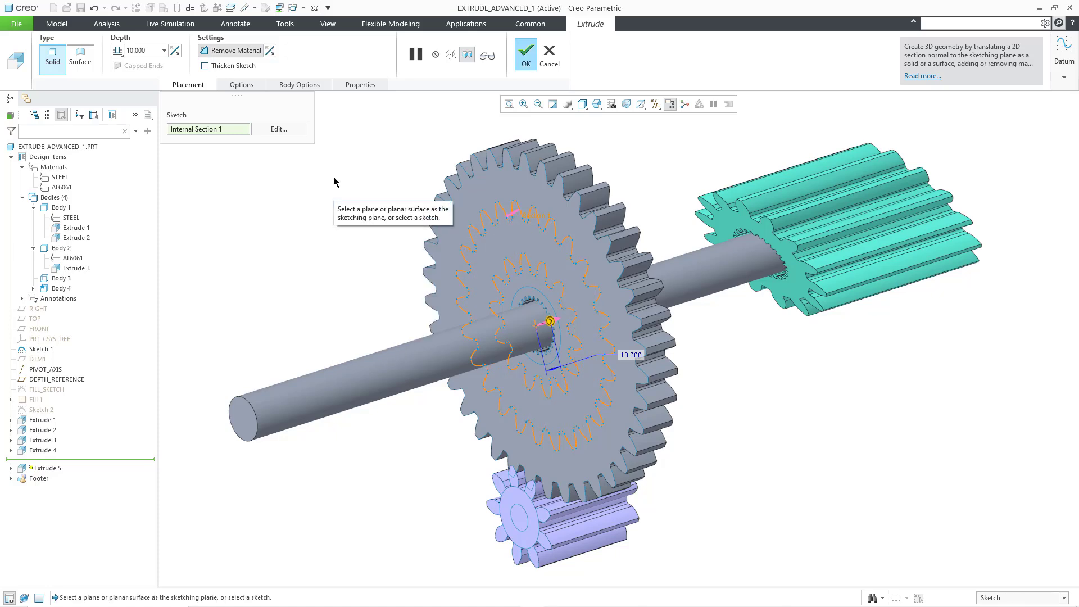
Replace Body 4 with Body 1 as the selected body to cut, after trying the all-bodies option, and complete the extrude
{"action": "left_click", "coordinate": [300, 85]}
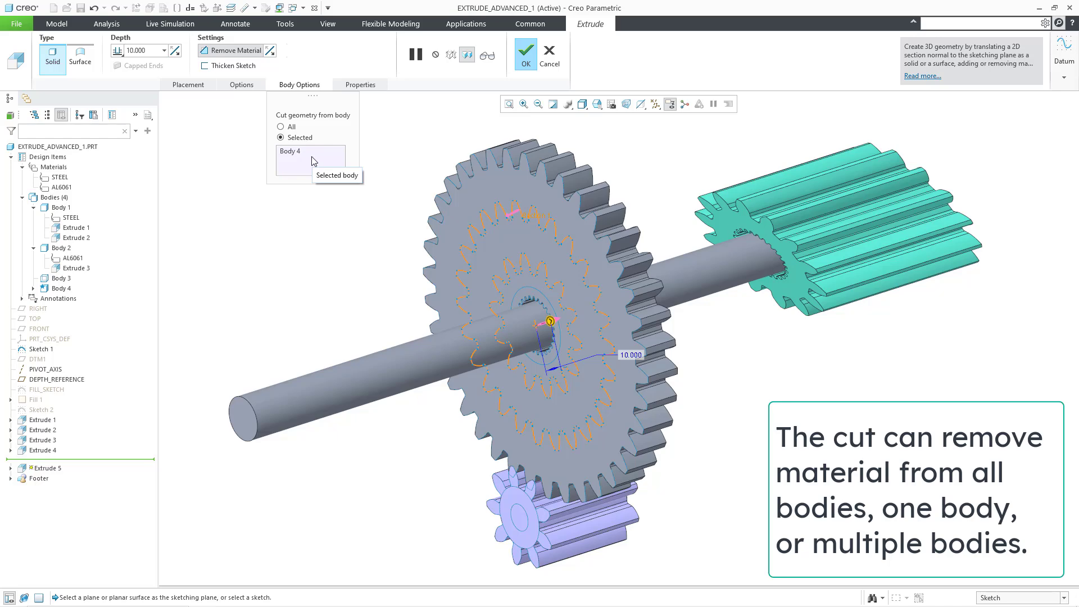
{"action": "left_click", "coordinate": [293, 128]}
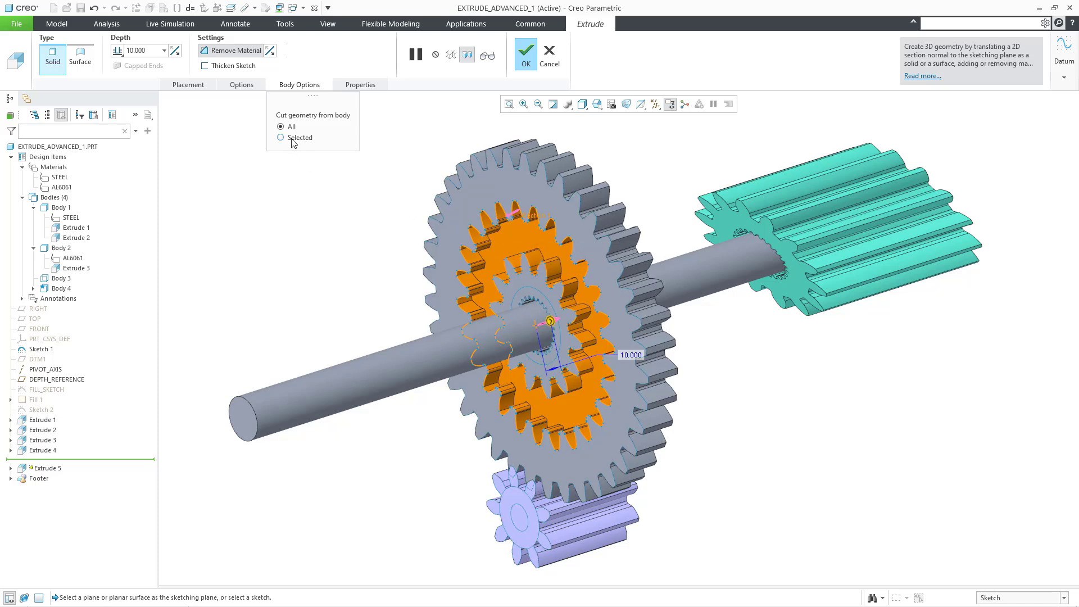
{"action": "left_click", "coordinate": [294, 177]}
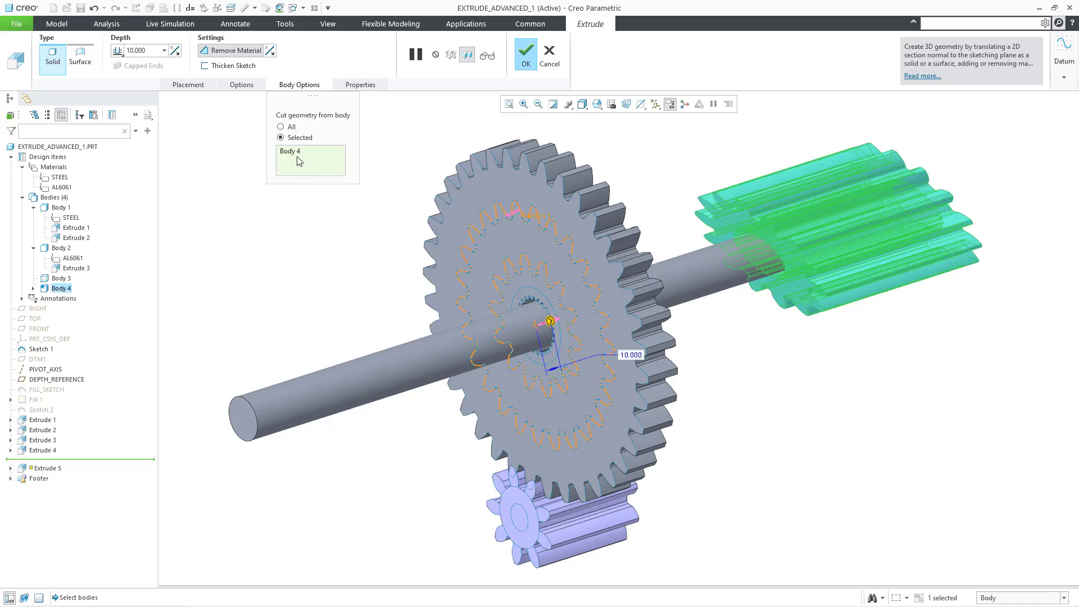
{"action": "right_click", "coordinate": [297, 155]}
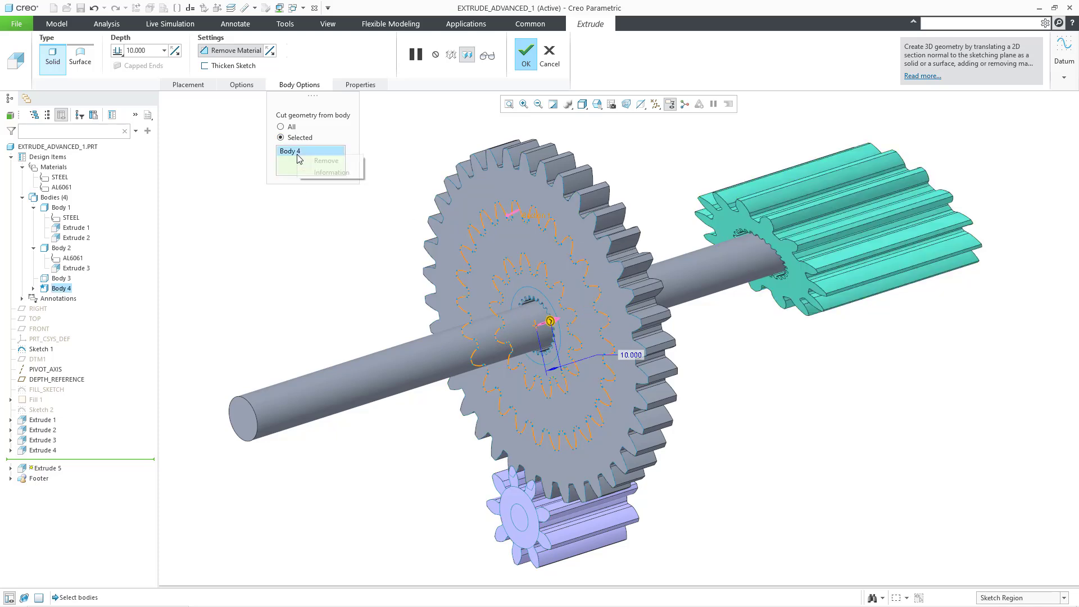
{"action": "left_click", "coordinate": [326, 161]}
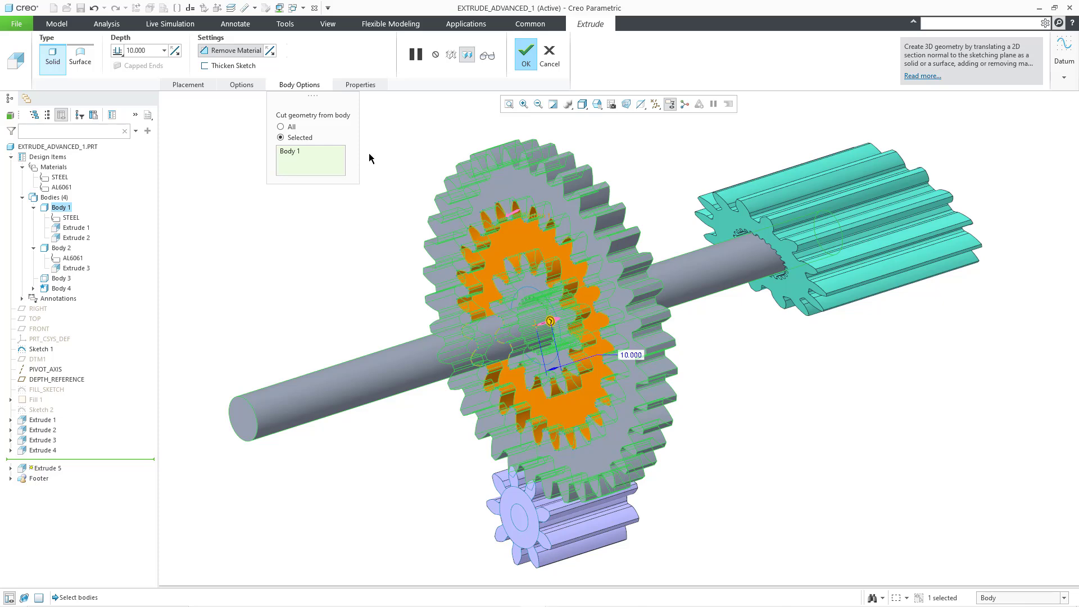
{"action": "left_click", "coordinate": [526, 56]}
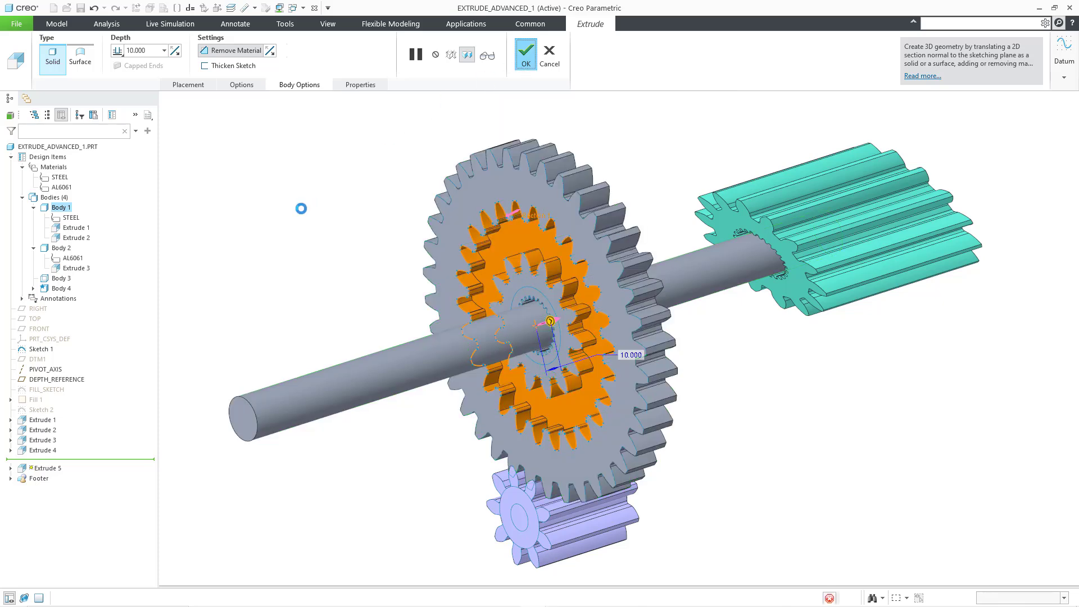